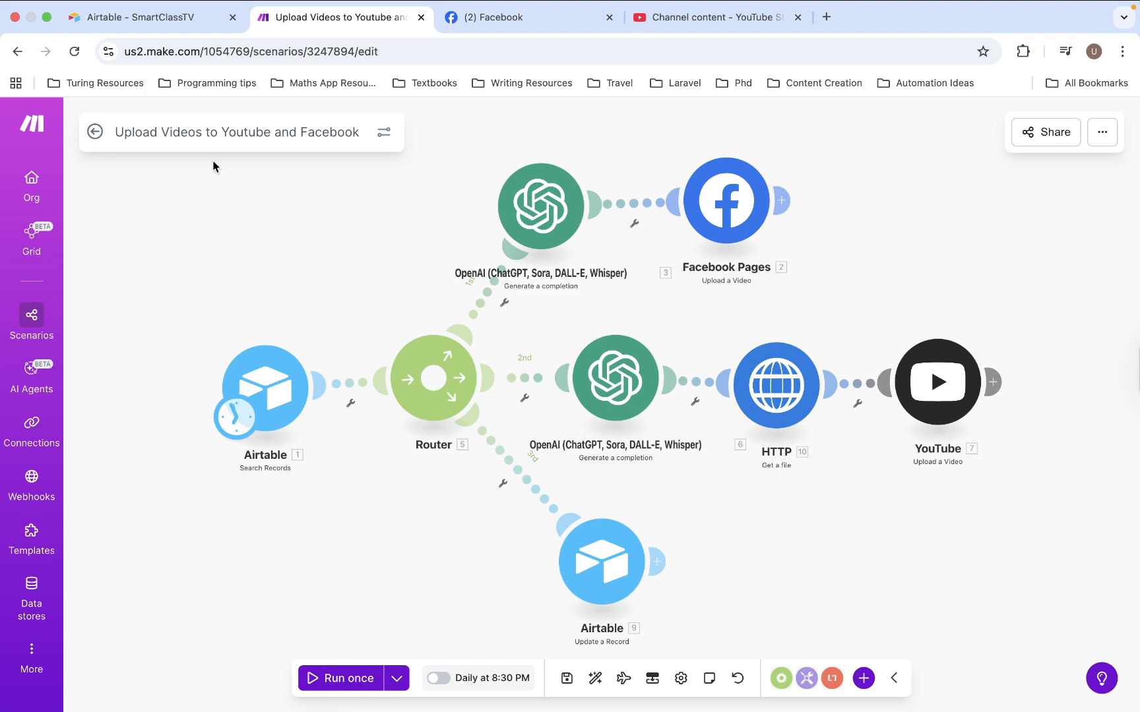
Switch to the Airtable base and review the status, upload status, Result and Cloudinary Url columns of the Horizontal Videos table
left_click(139, 25)
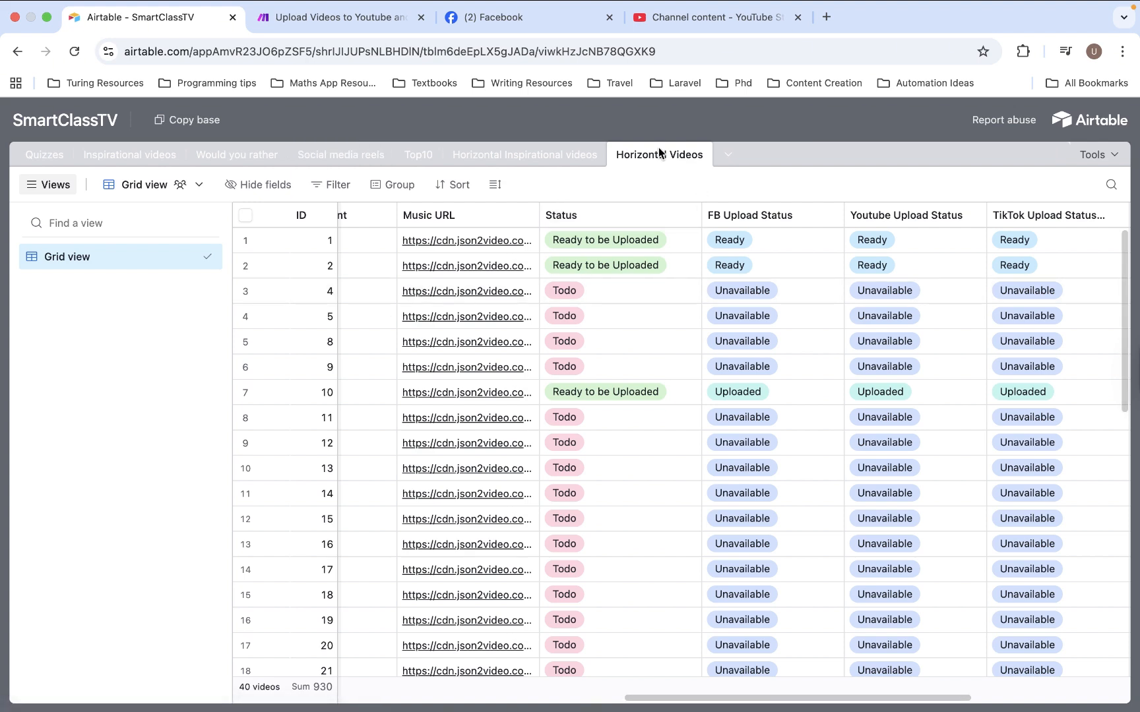
scroll(663, 354, "right", 2)
scroll(663, 354, "right", 10)
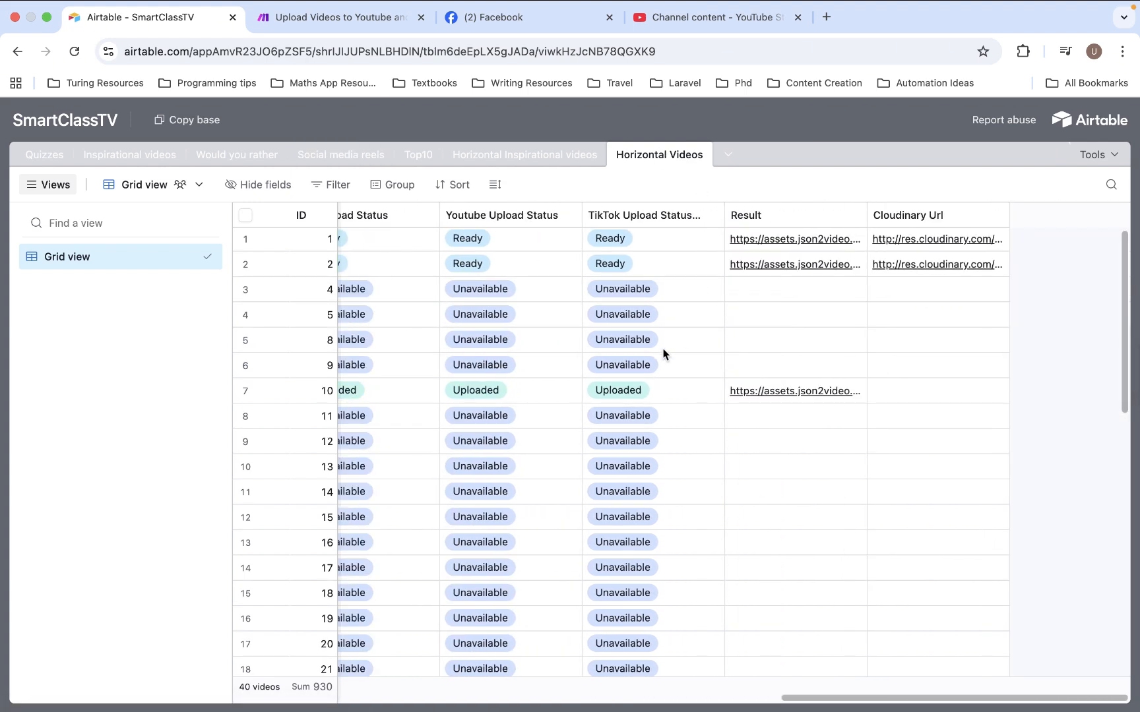
scroll(663, 354, "left", 8)
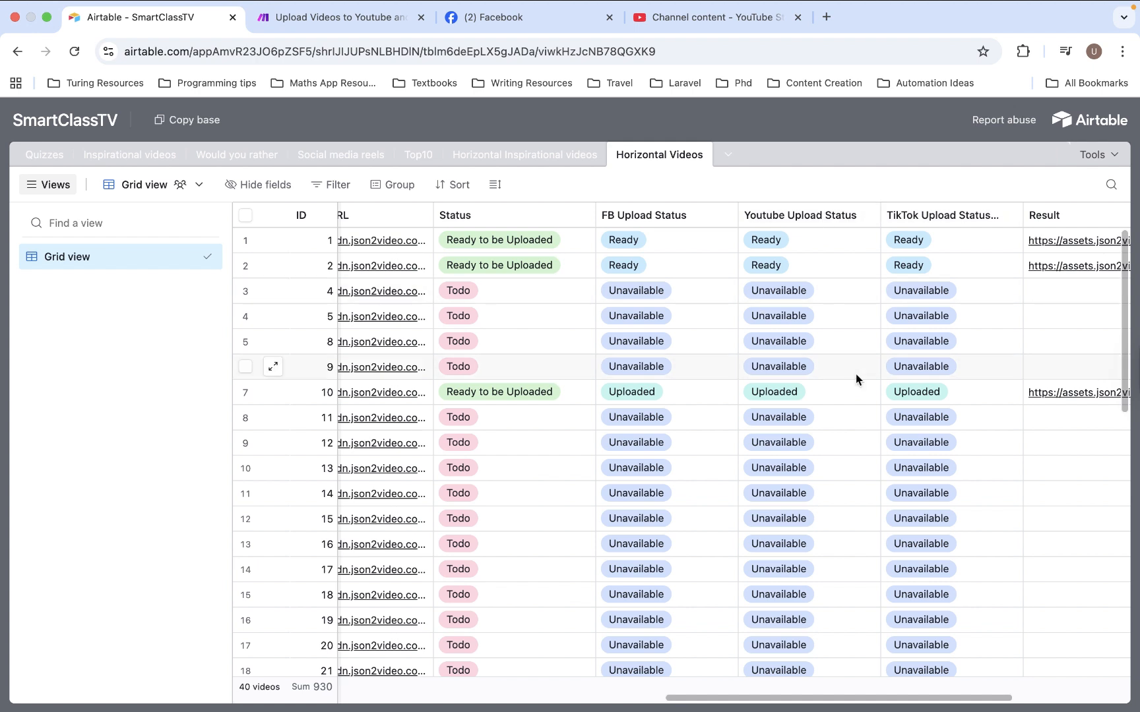
left_click(504, 244)
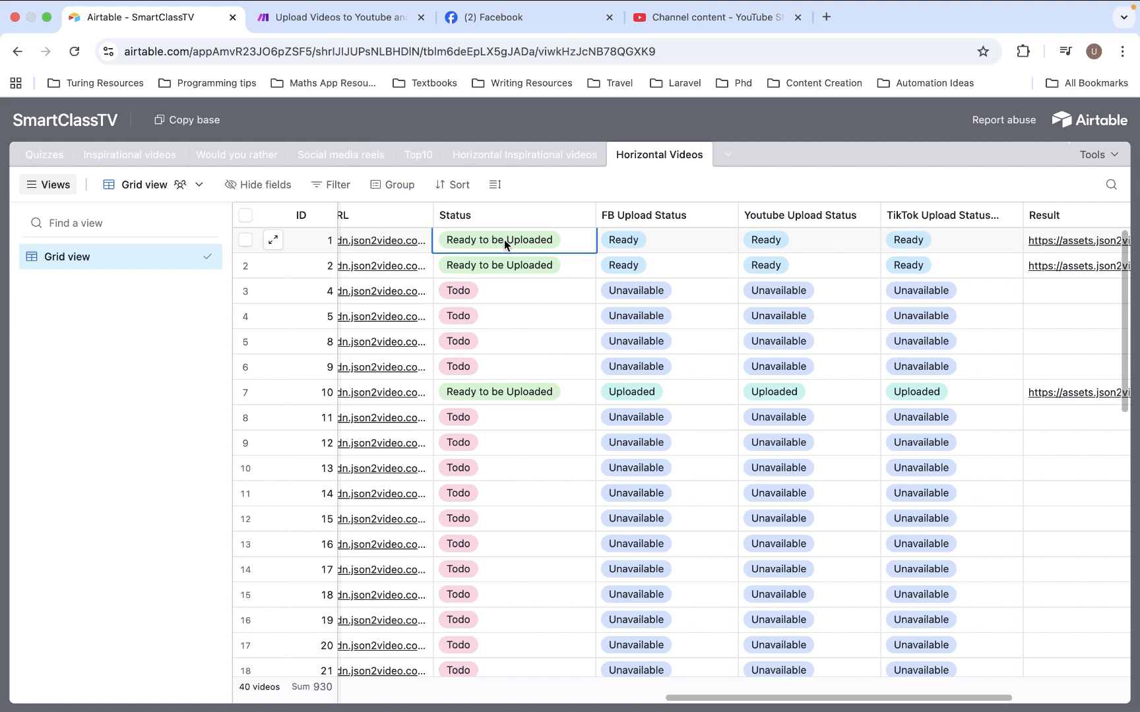
scroll(505, 244, "left", 5)
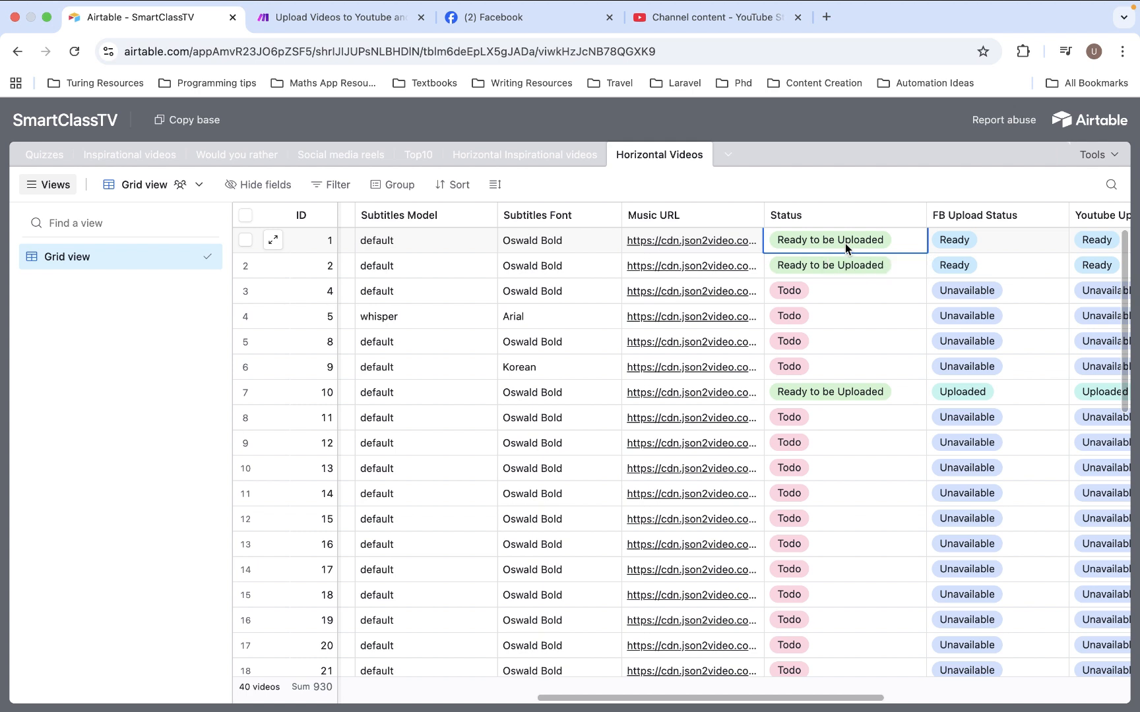
Return to Make and create a new scenario that starts with an Airtable Search Records module
left_click(356, 18)
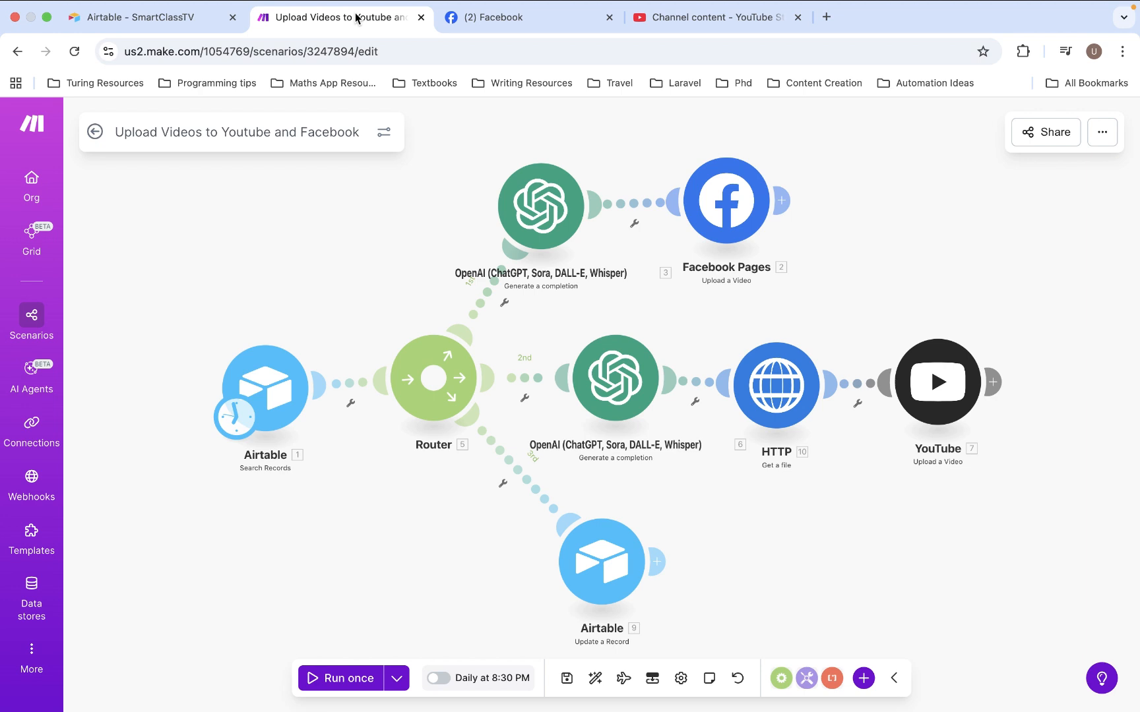
left_click(32, 317)
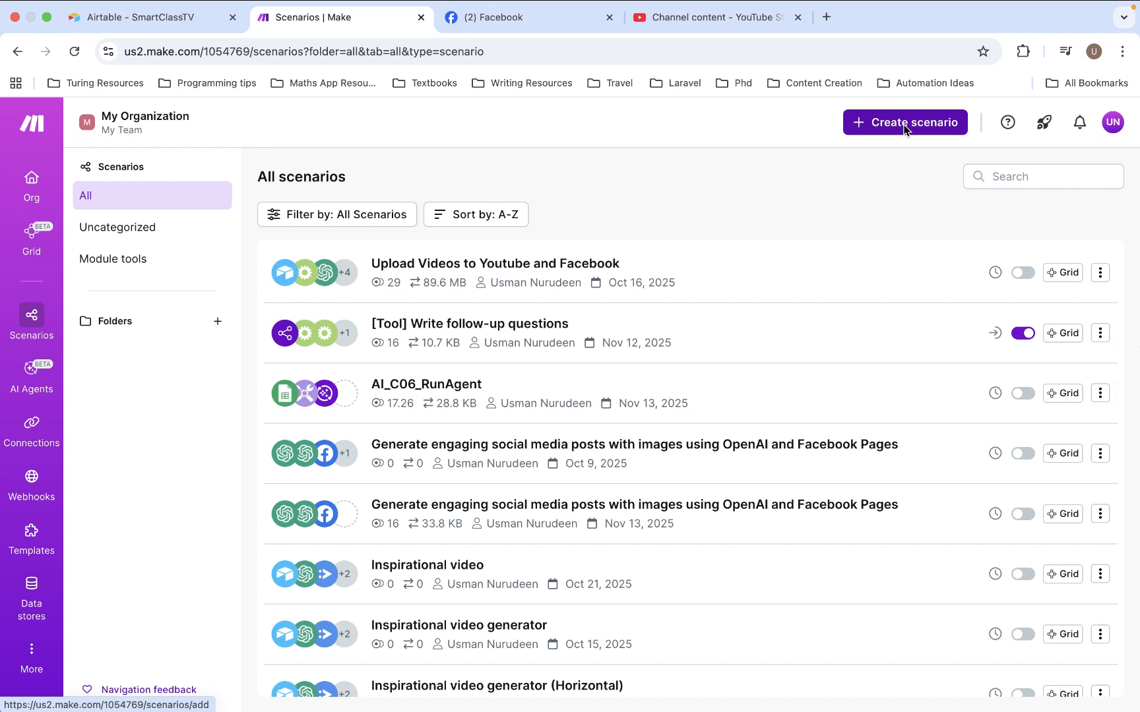
left_click(905, 123)
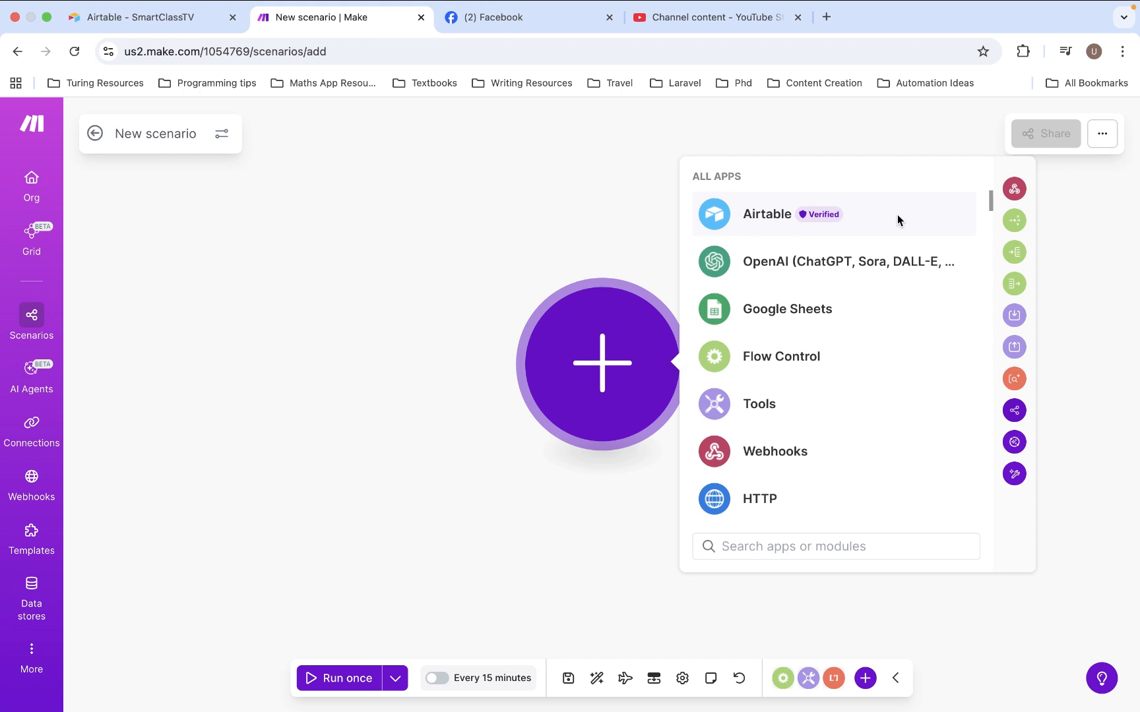
left_click(898, 219)
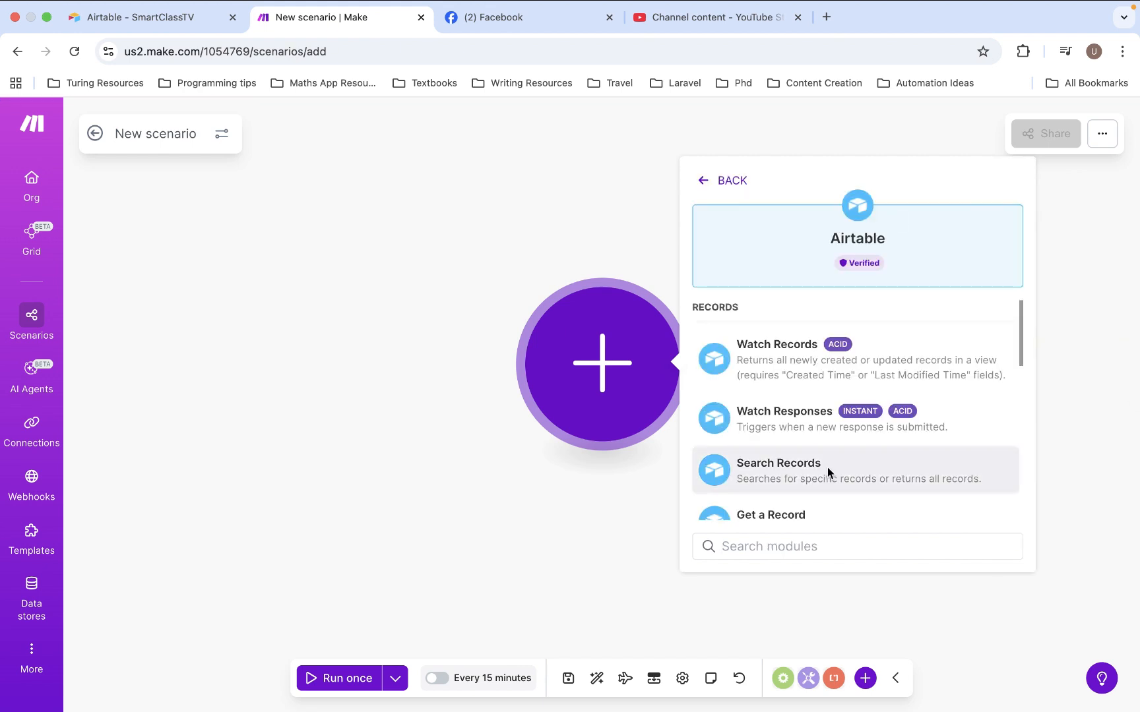
left_click(884, 482)
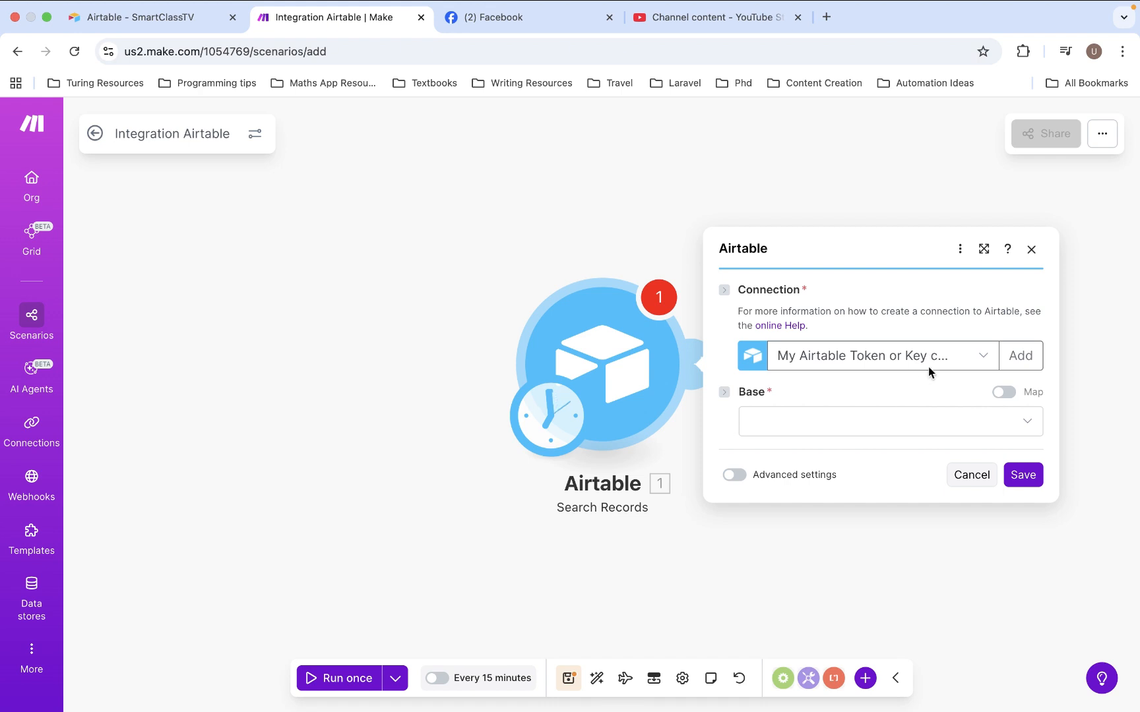
left_click(1031, 358)
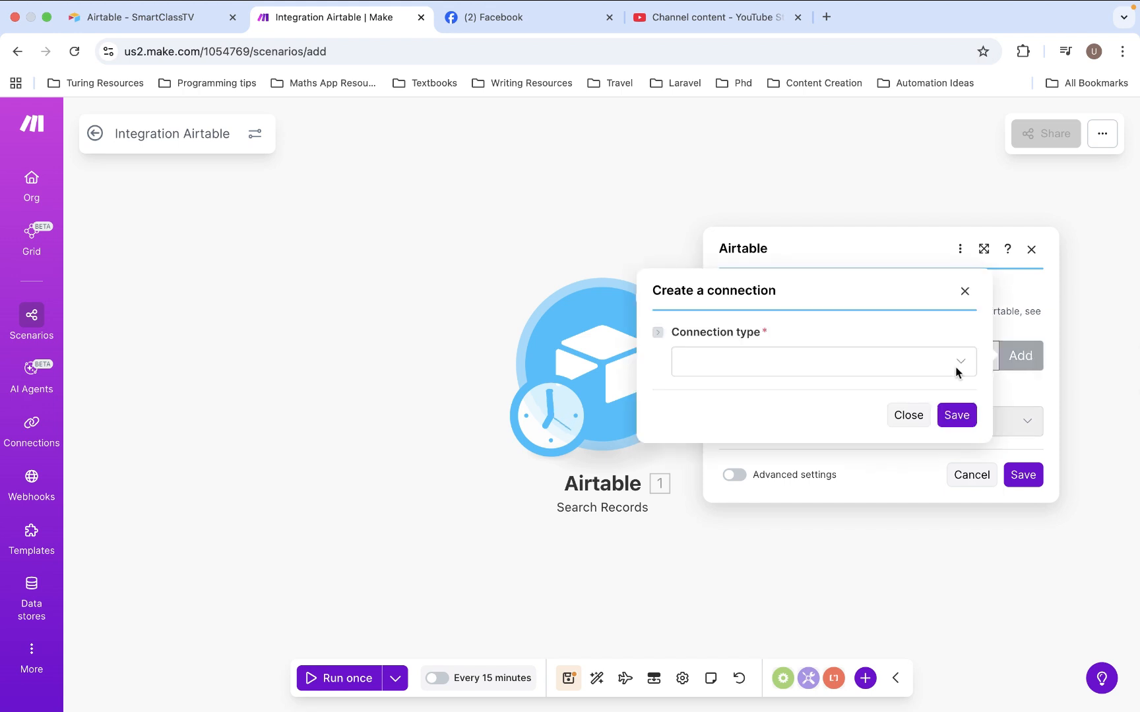
left_click(954, 372)
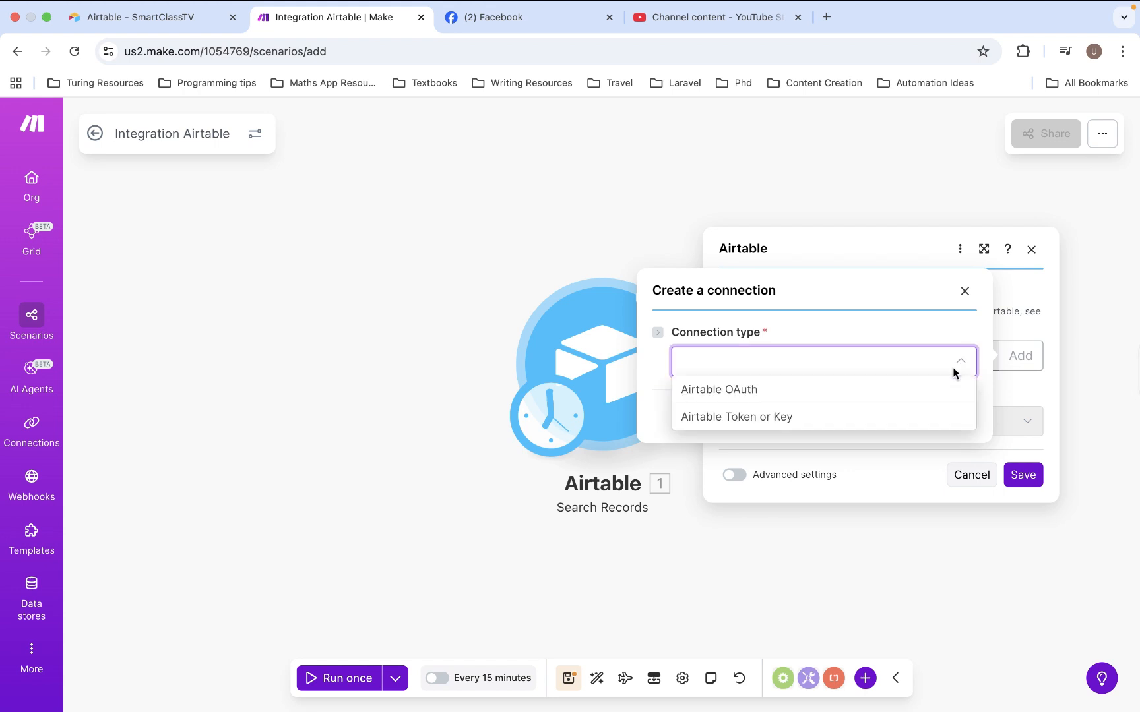
left_click(845, 418)
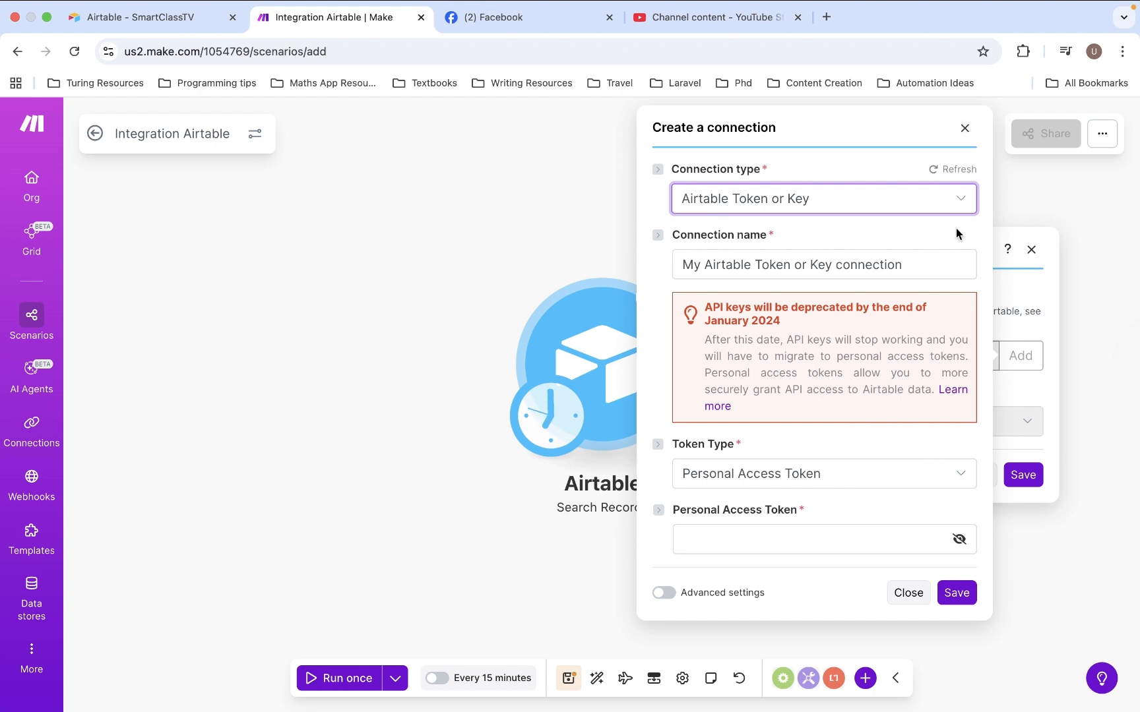
left_click(964, 129)
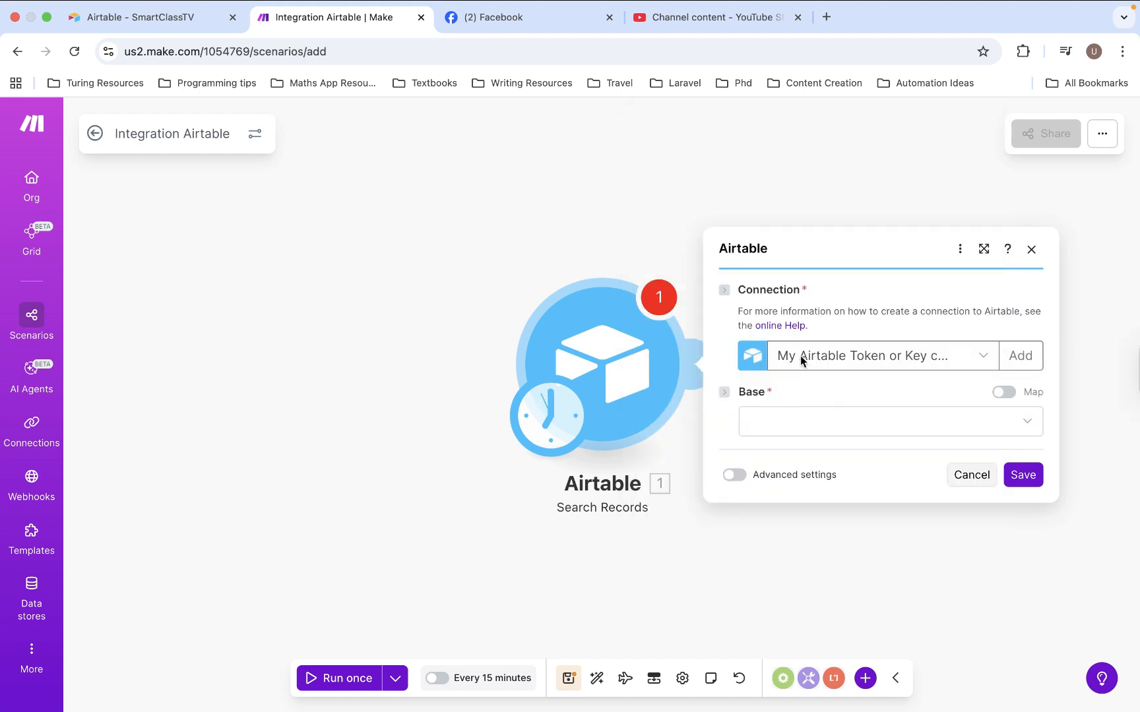
Set the Airtable module's base to SmartClassTV and its table to Horizontal Videos
left_click(816, 420)
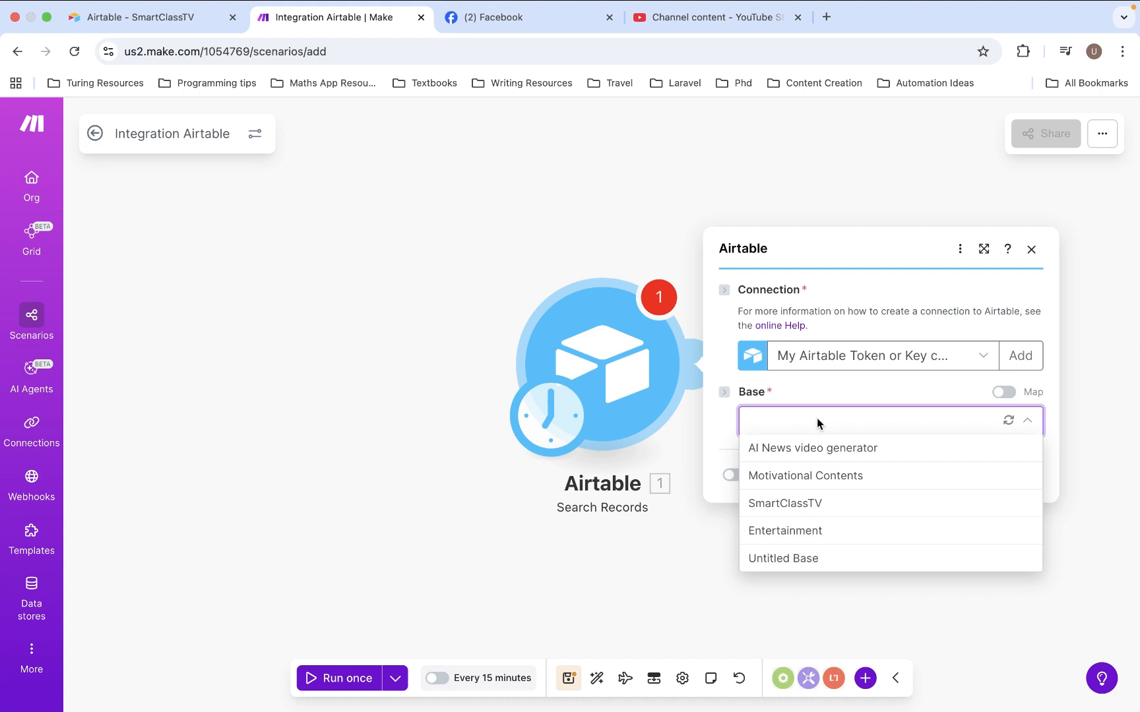
left_click(813, 504)
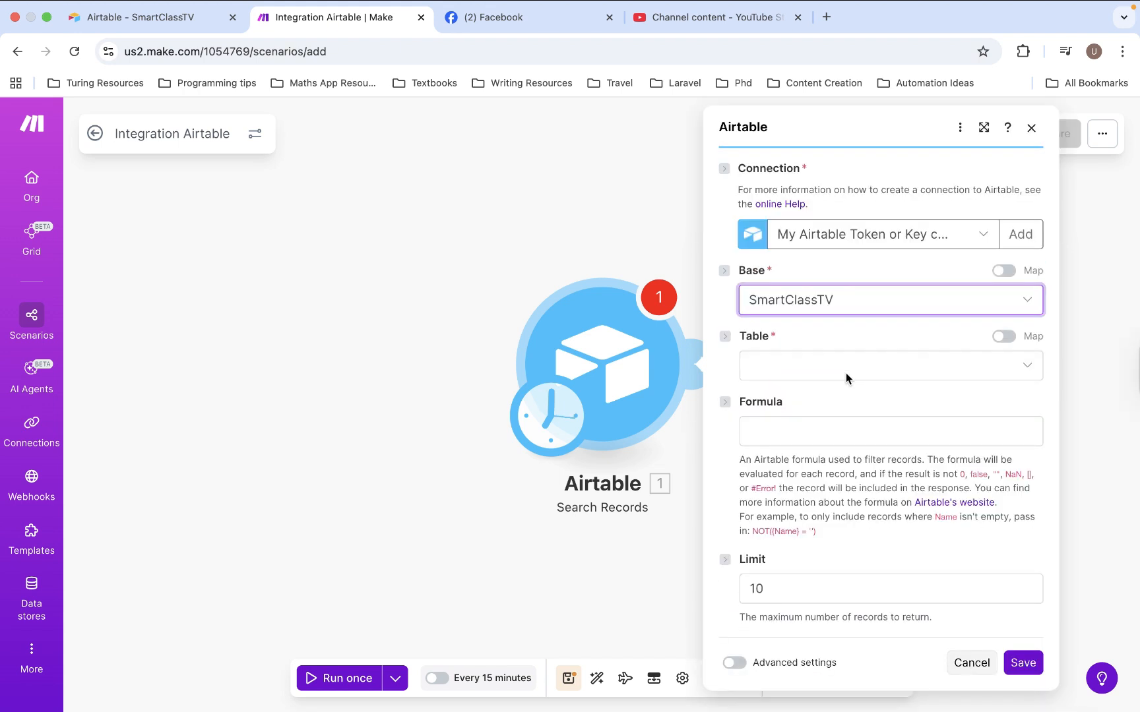
left_click(846, 373)
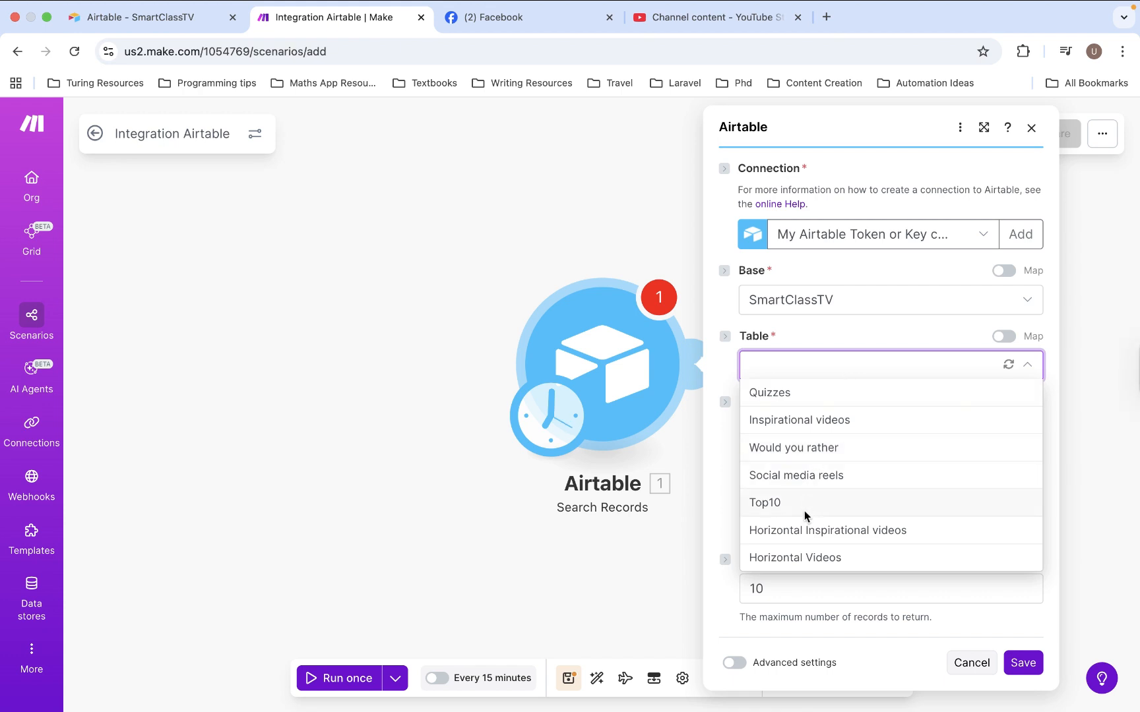
left_click(798, 558)
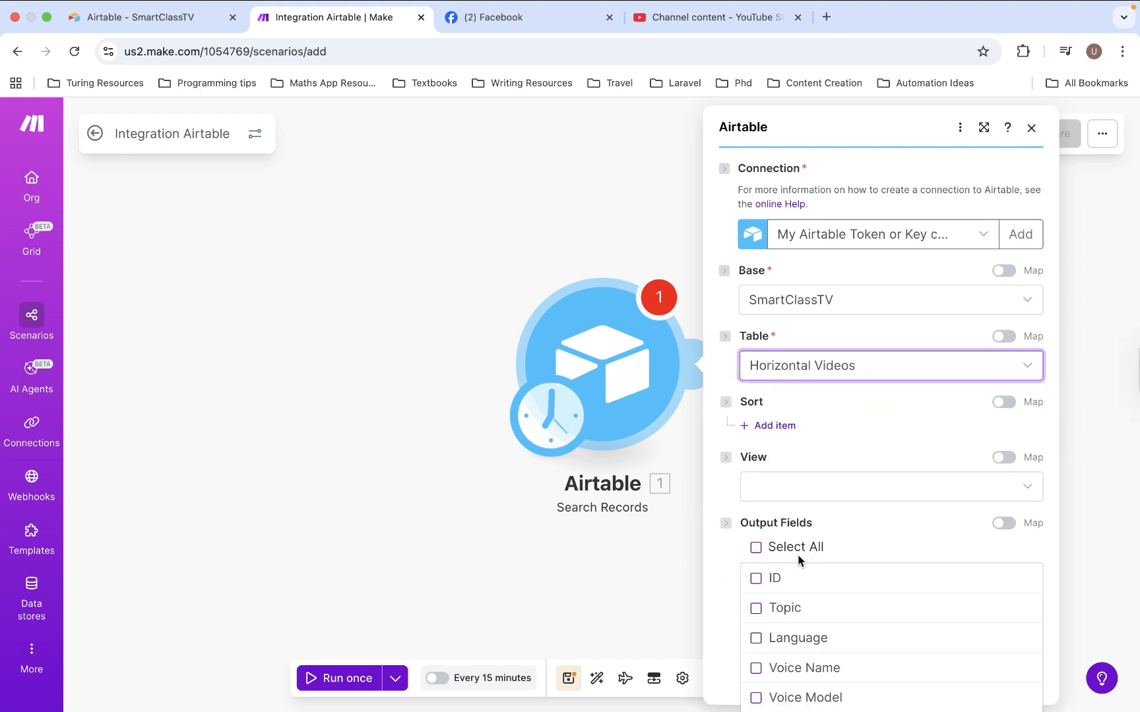
Include all fields of the Horizontal Videos table in the module's output
scroll(831, 478, "down", 3)
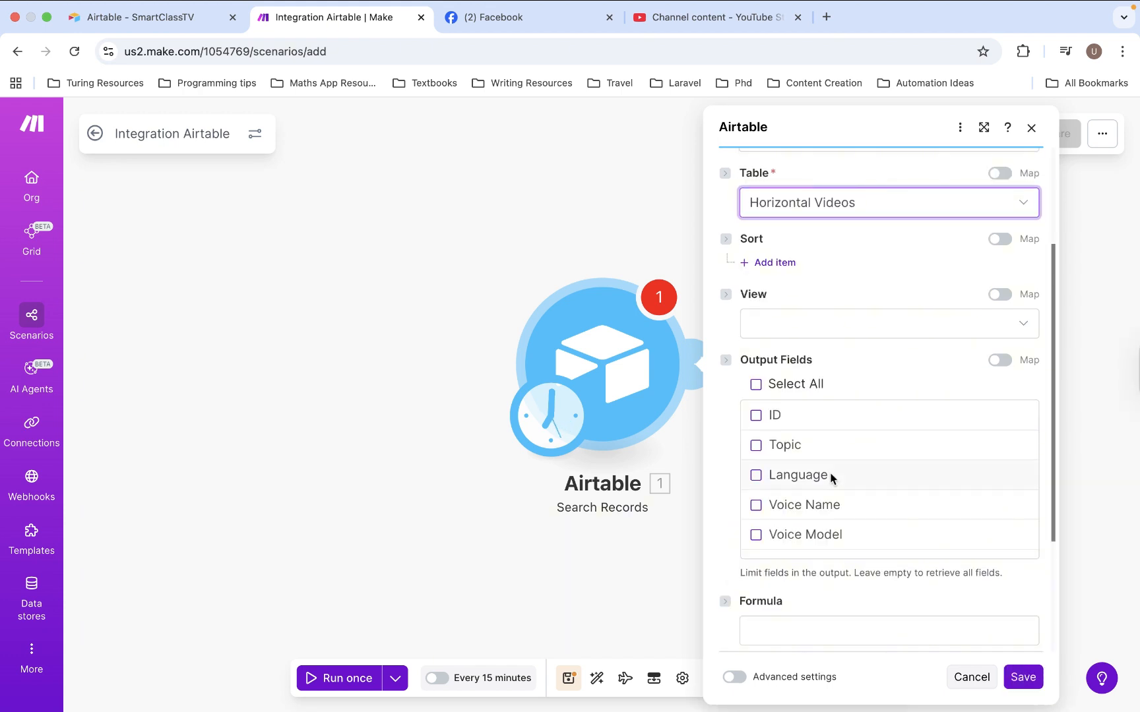
left_click(757, 385)
scroll(789, 460, "down", 10)
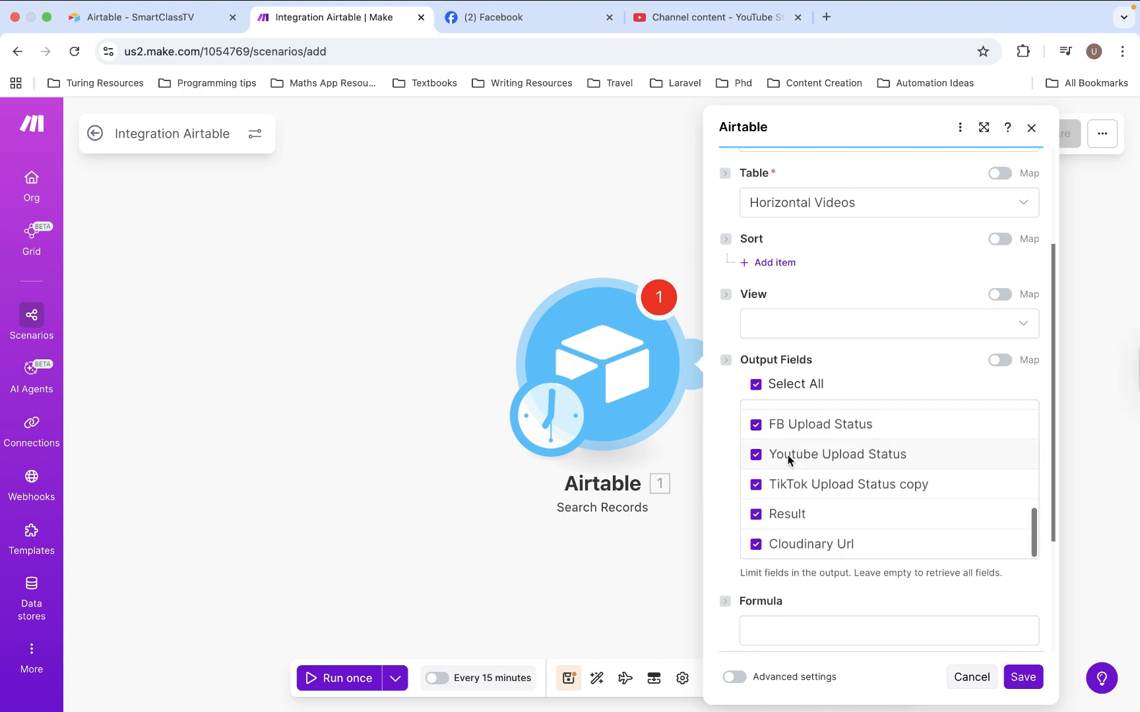
scroll(789, 459, "up", 2)
scroll(789, 460, "down", 2)
Filter the search with the formula {Status}='Ready to be Uploaded' and set the record limit to 1
left_click(784, 634)
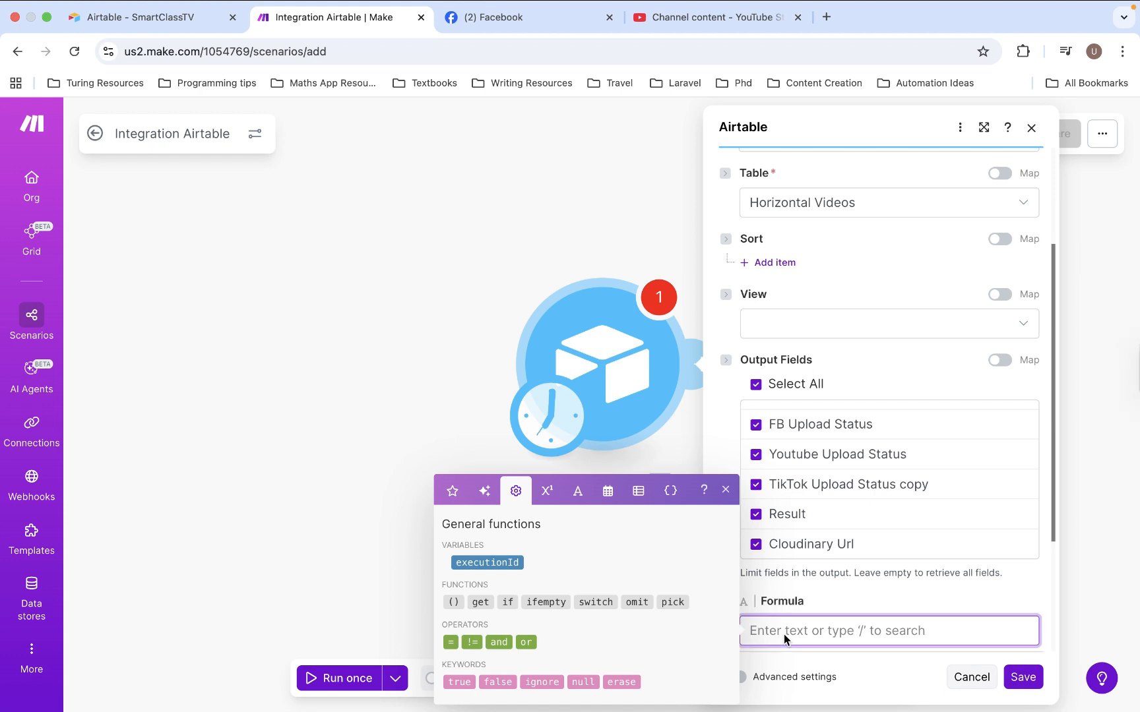
type("{Status}='Ready to be Uploaded'")
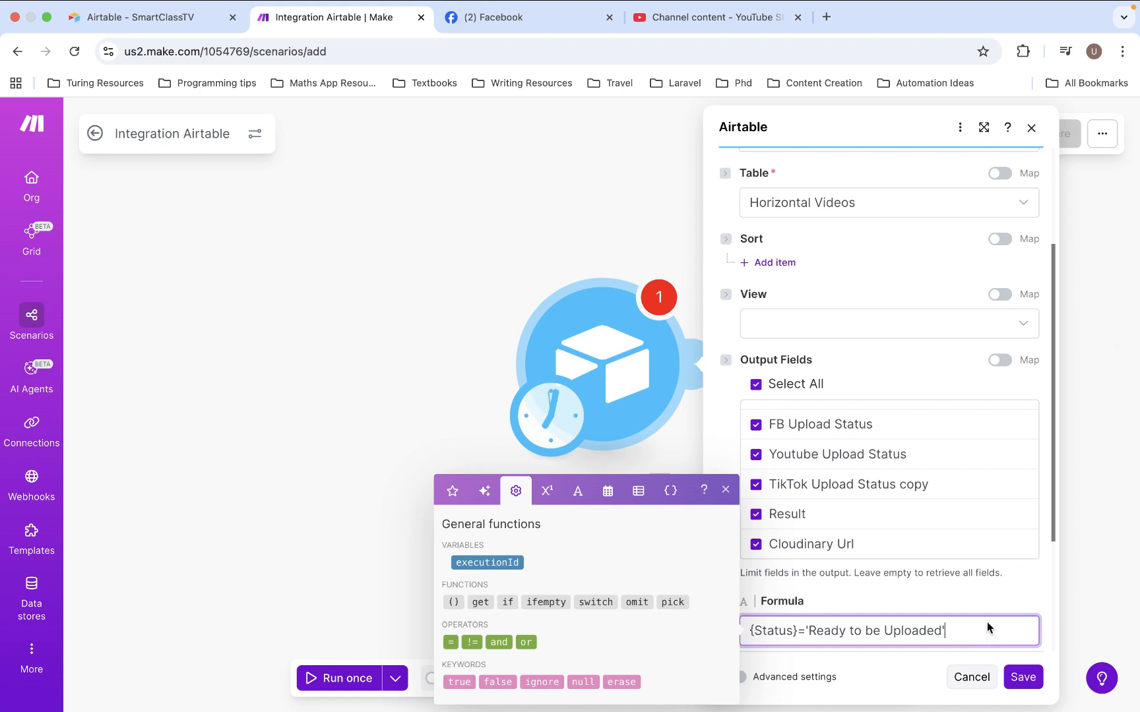
left_click(1008, 588)
scroll(979, 593, "down", 2)
scroll(979, 597, "down", 2)
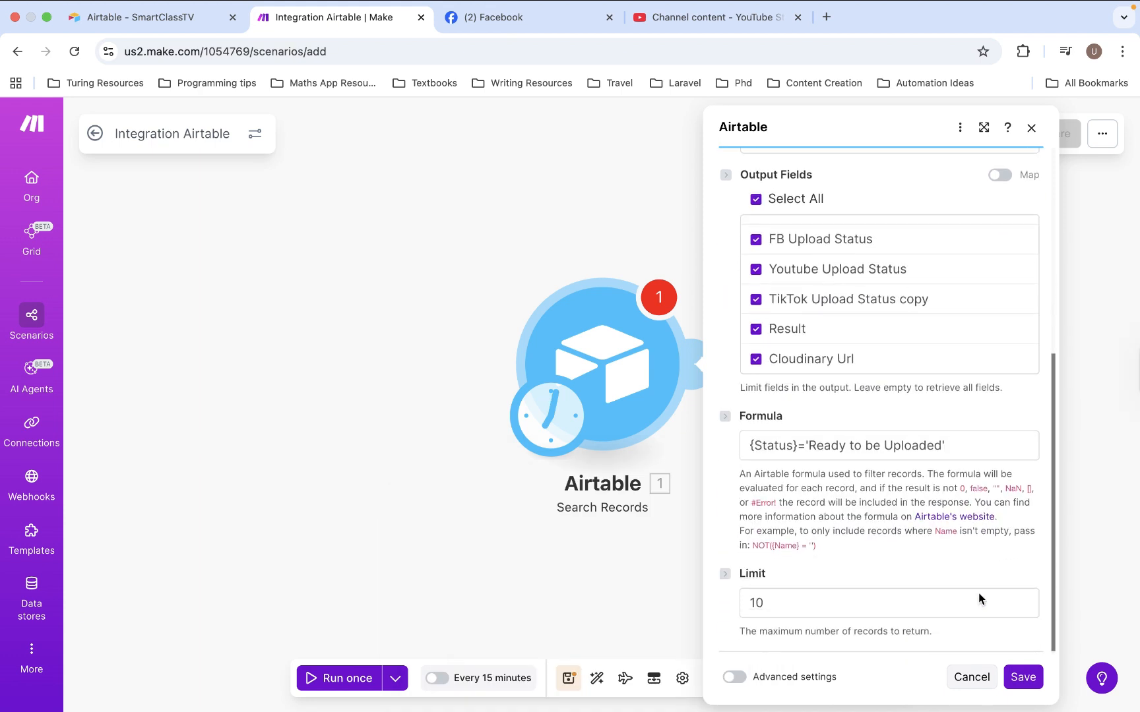
left_click(831, 602)
key("BackSpace")
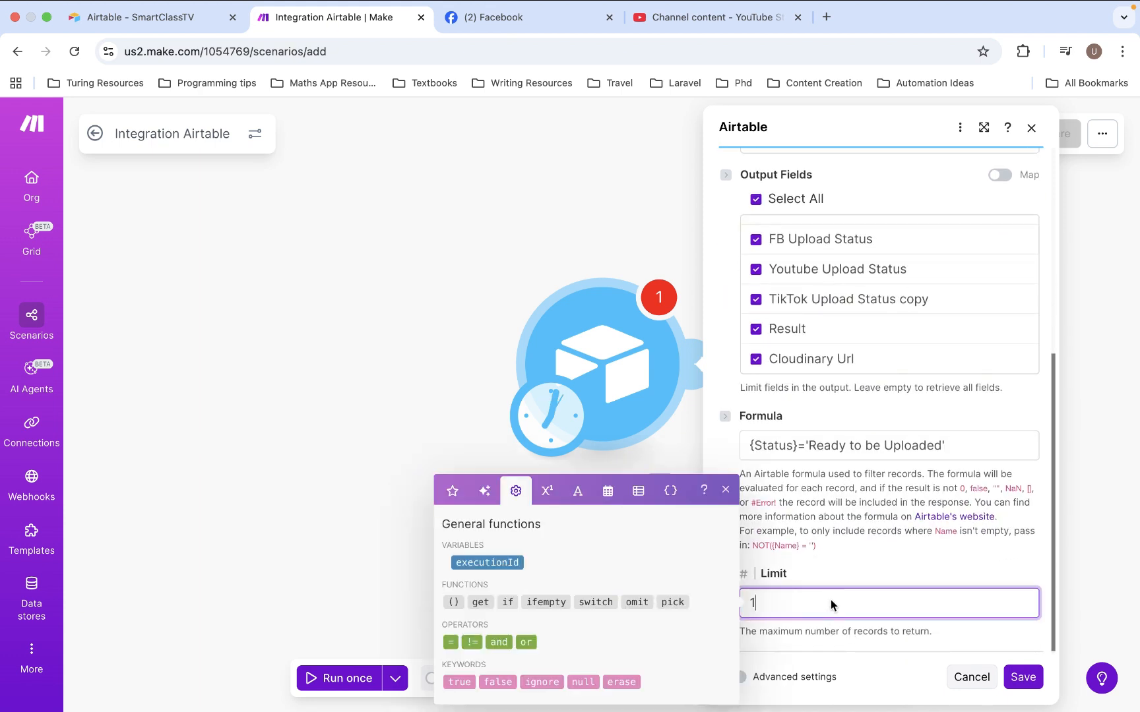
left_click(903, 553)
Add a sort item on the ID field in Ascending direction and save the Airtable module's settings
scroll(904, 552, "up", 5)
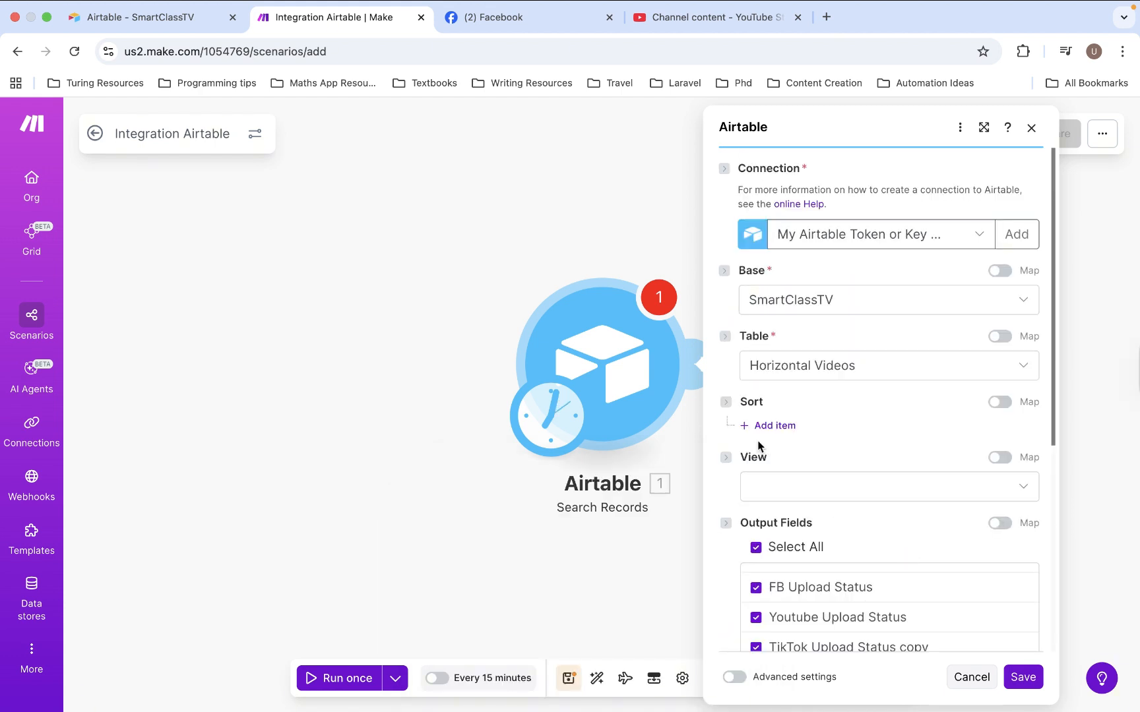
left_click(773, 425)
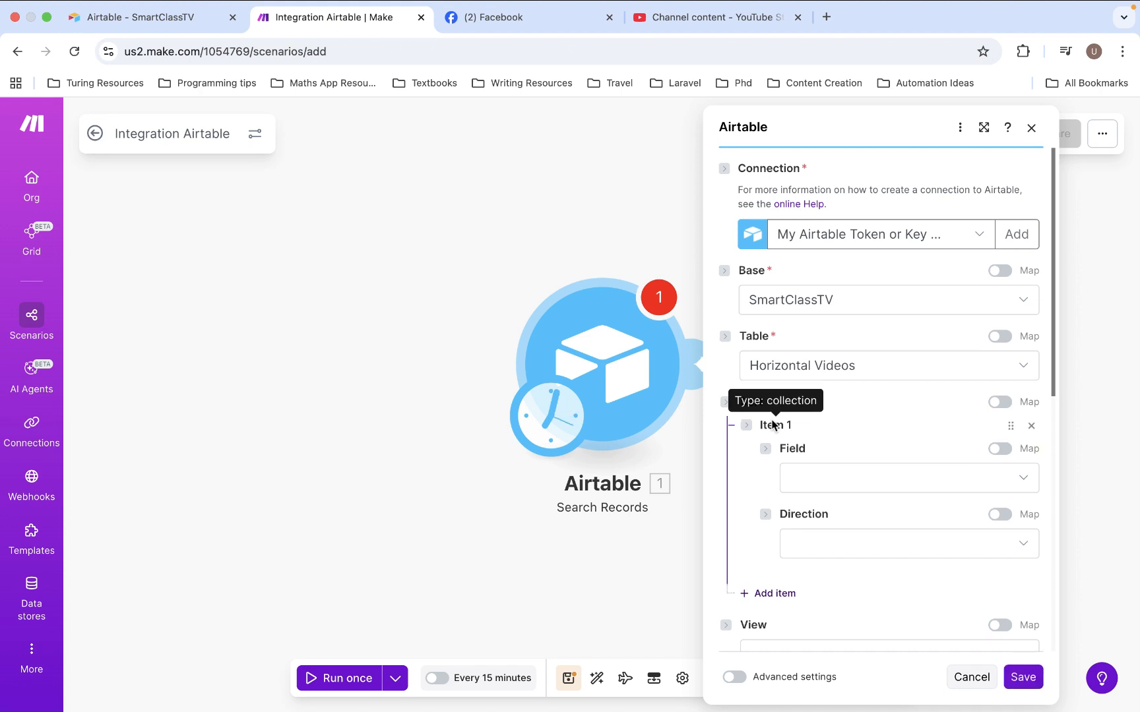
left_click(825, 472)
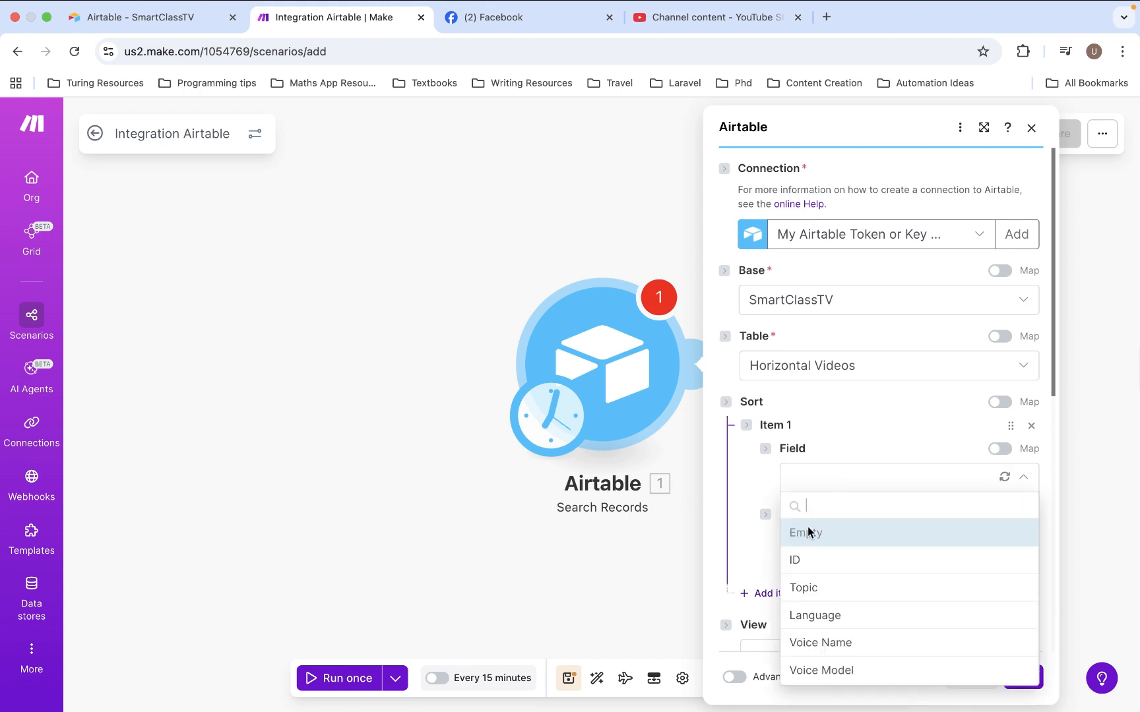
left_click(798, 558)
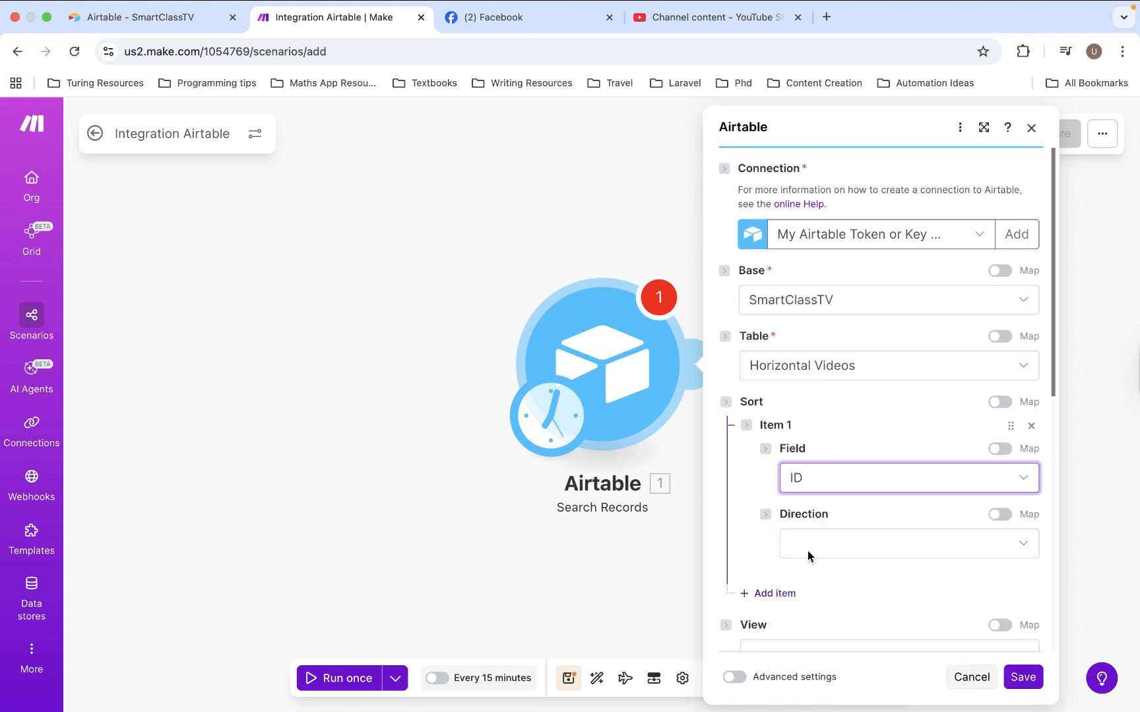
left_click(807, 551)
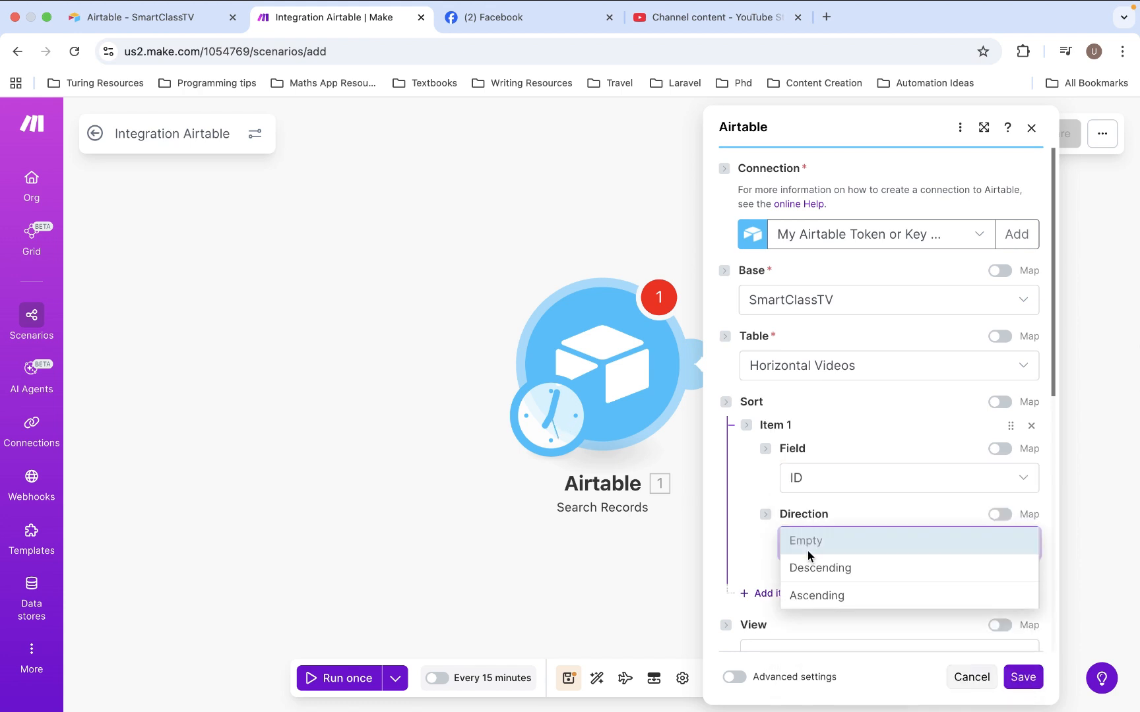
left_click(812, 591)
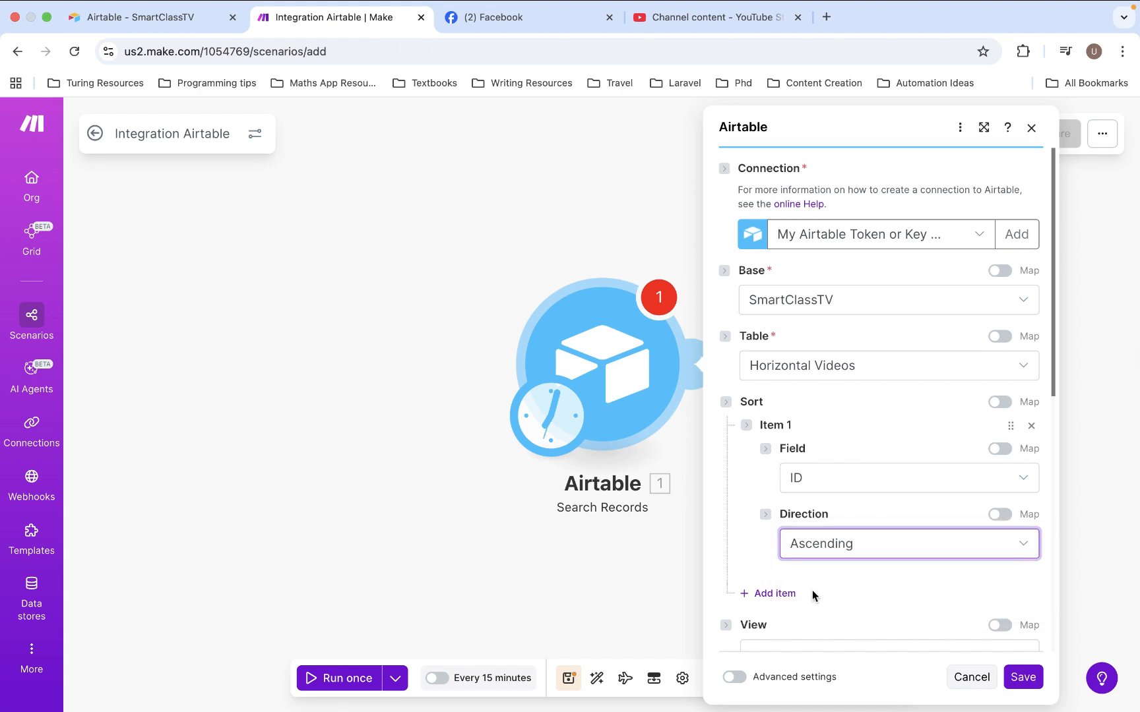
scroll(875, 582, "down", 3)
scroll(876, 582, "down", 8)
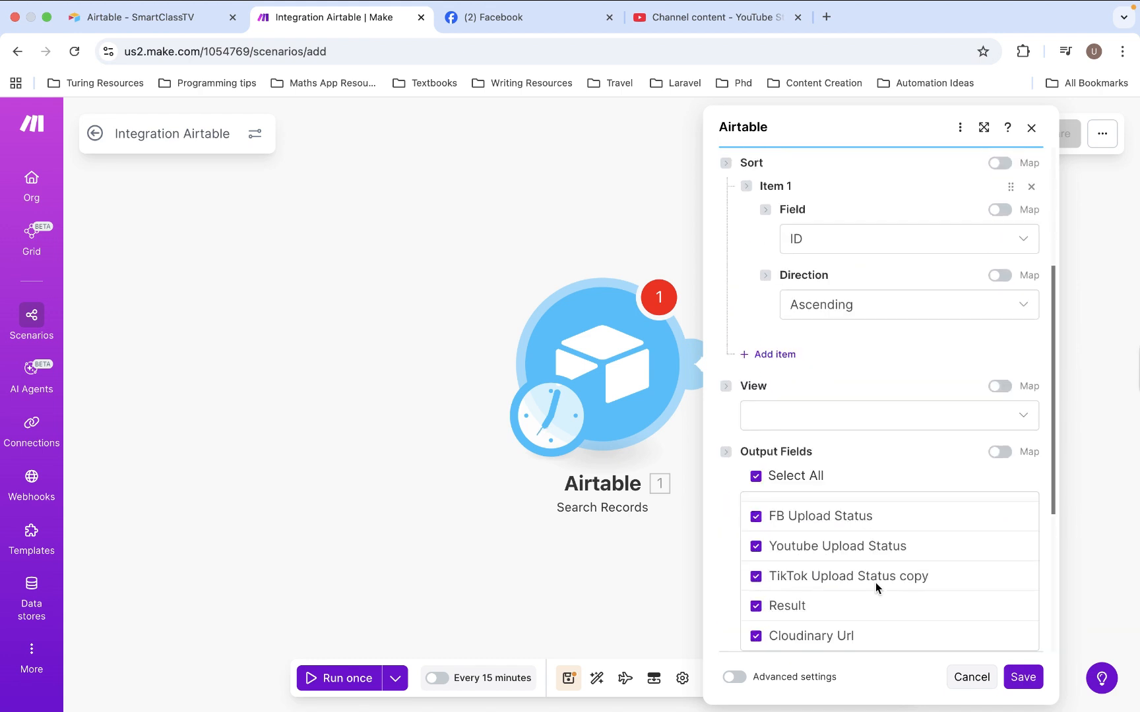
left_click(1025, 685)
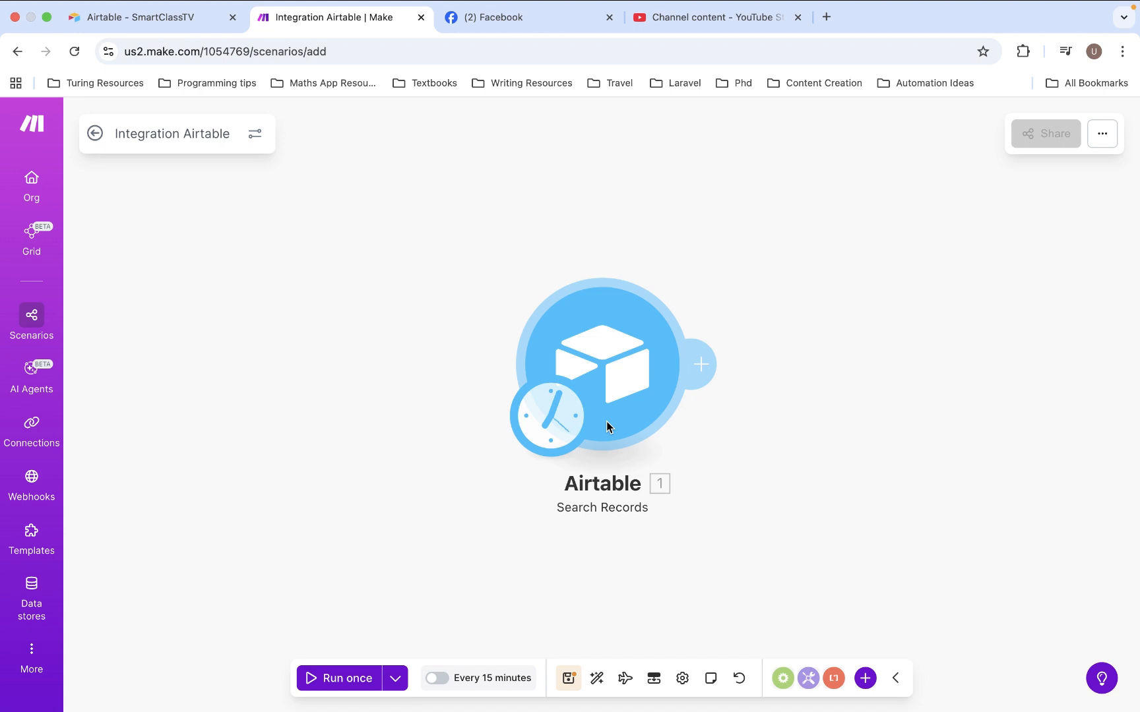
Run the scenario once and examine the output bundle returned by the Airtable search
left_click(335, 677)
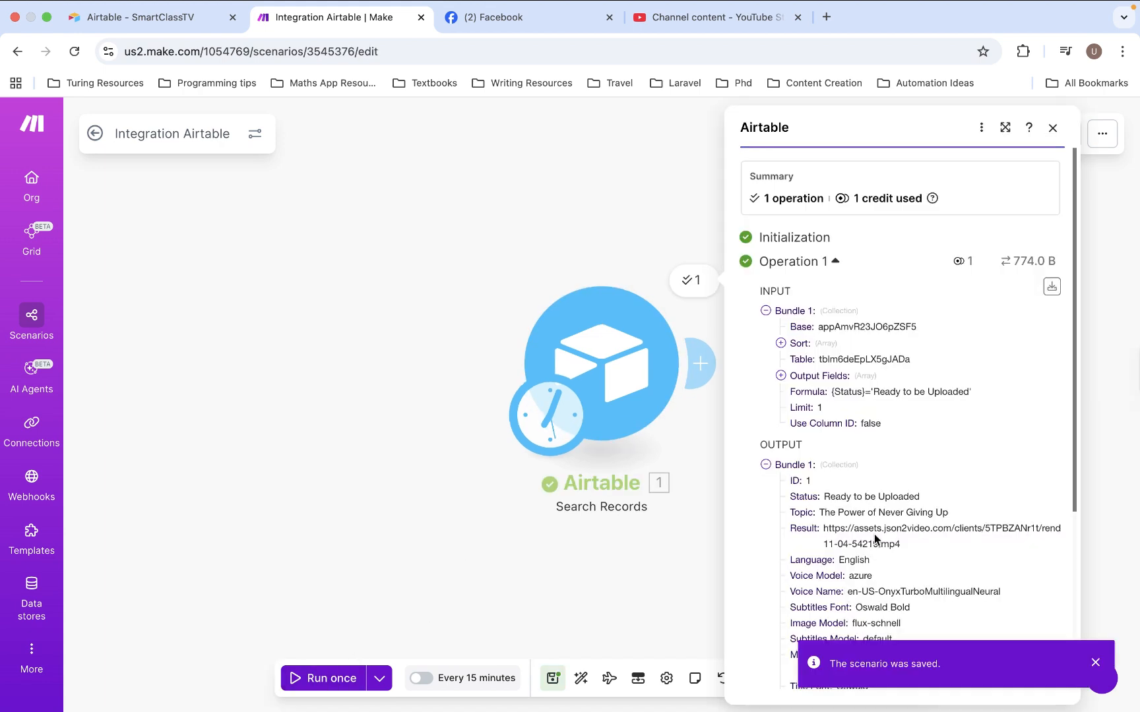
scroll(874, 534, "down", 1)
scroll(874, 534, "down", 5)
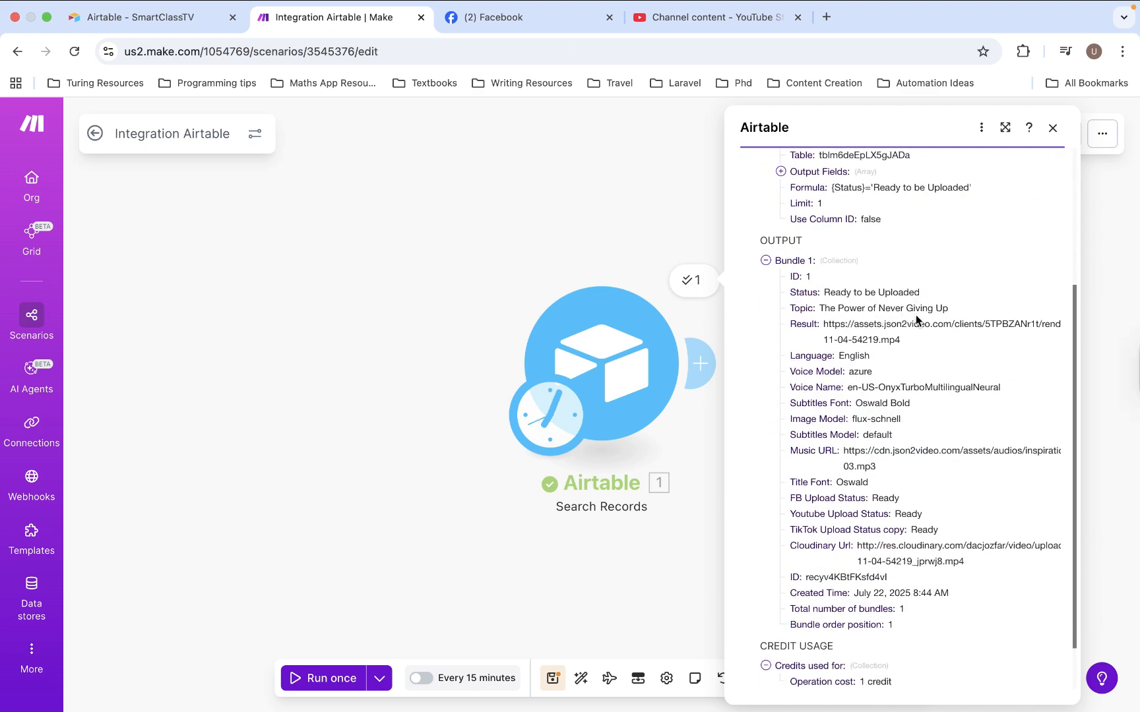
scroll(928, 481, "down", 2)
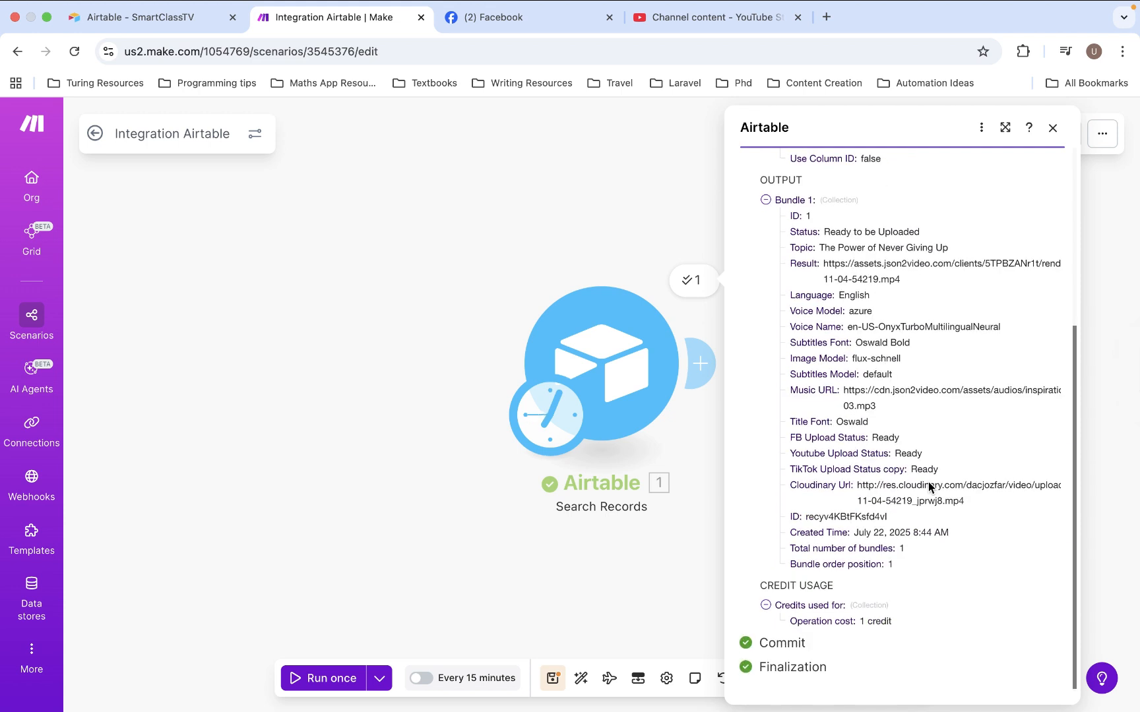
Add a Flow Control Router after the Airtable Search Records module
left_click(620, 256)
scroll(787, 383, "right", 5)
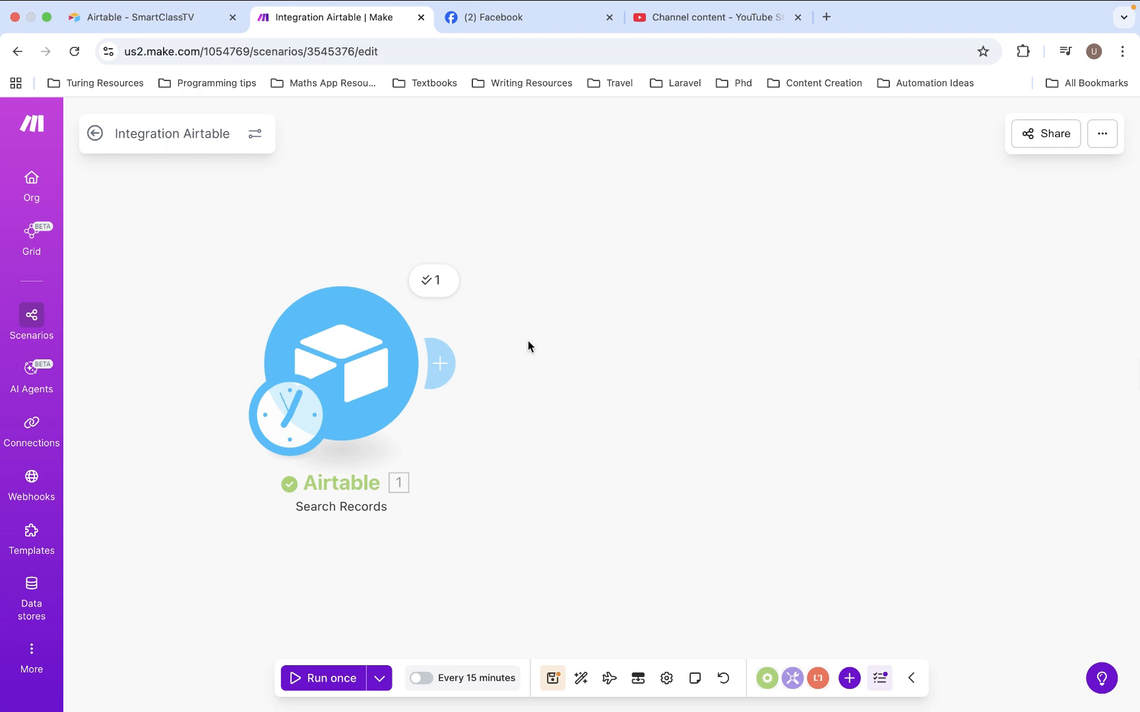
left_click(438, 374)
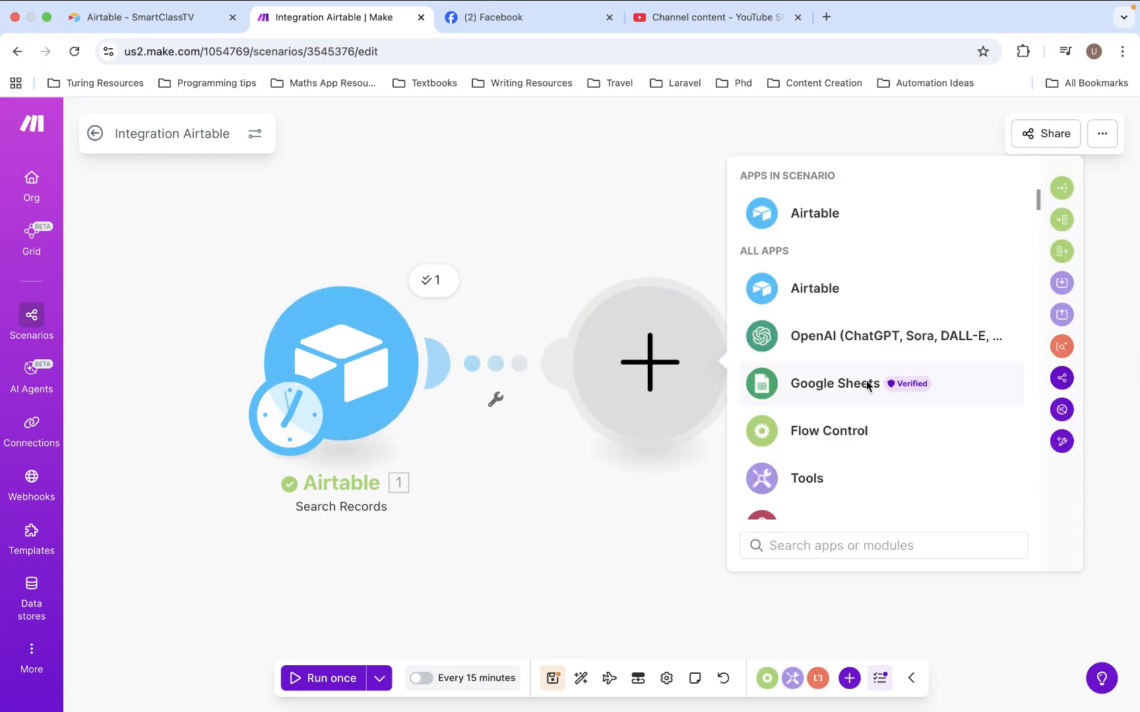
scroll(876, 431, "down", 2)
scroll(876, 431, "down", 10)
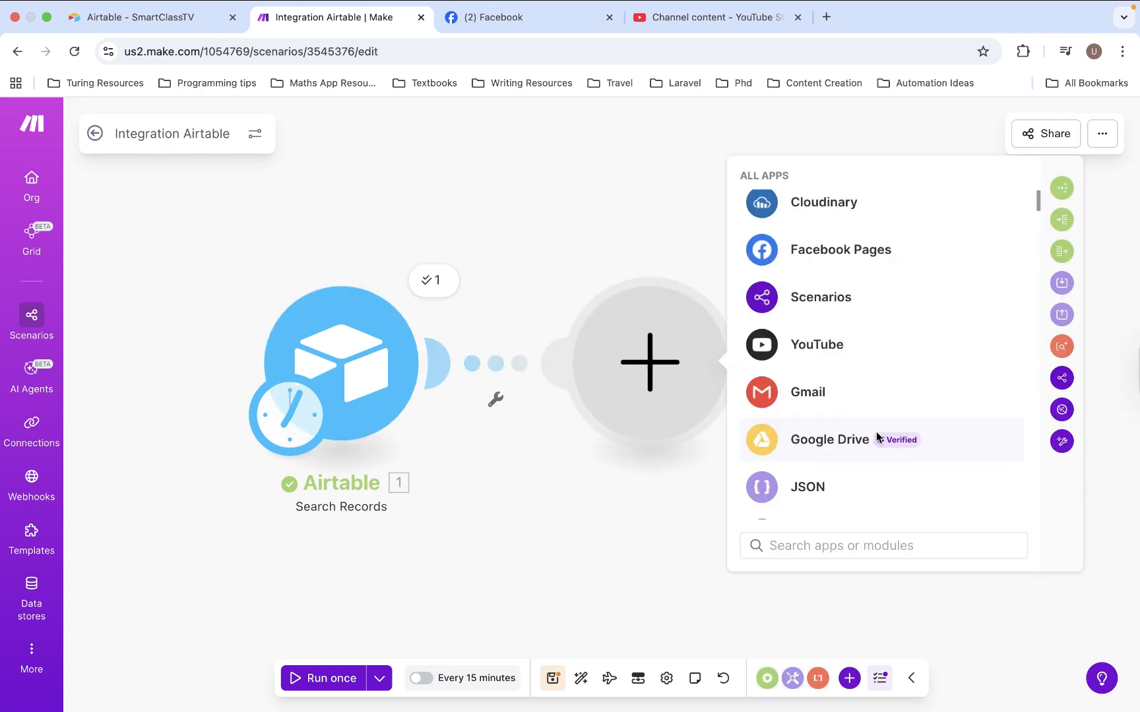
left_click(841, 545)
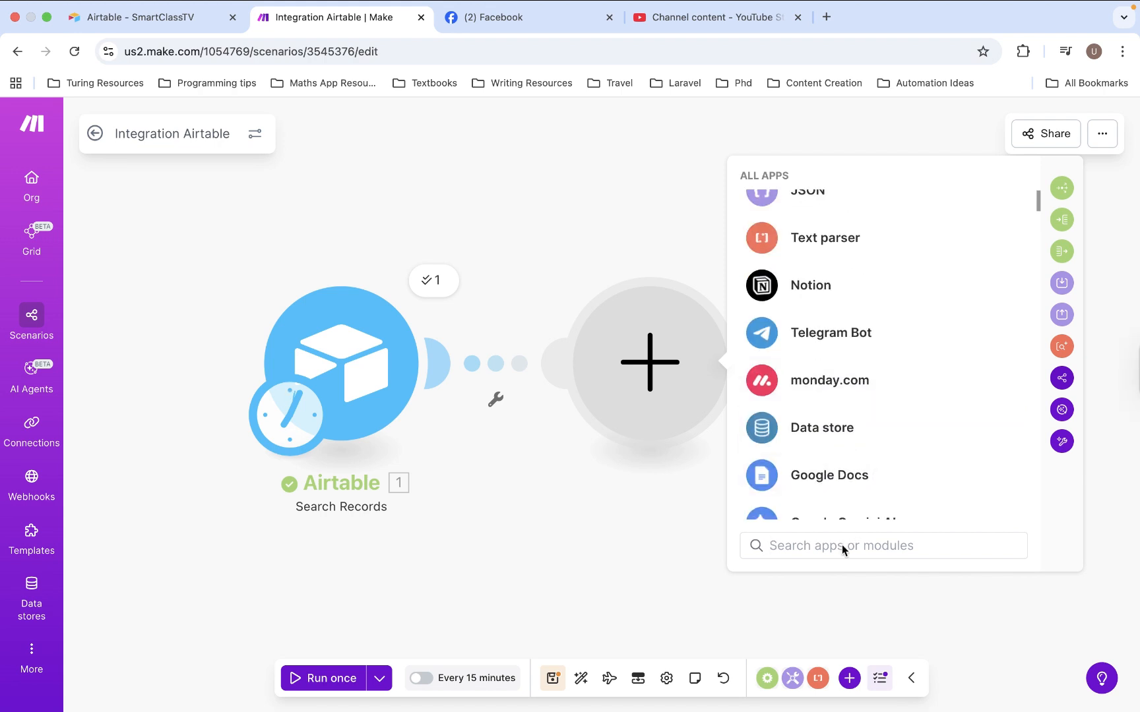
type("router")
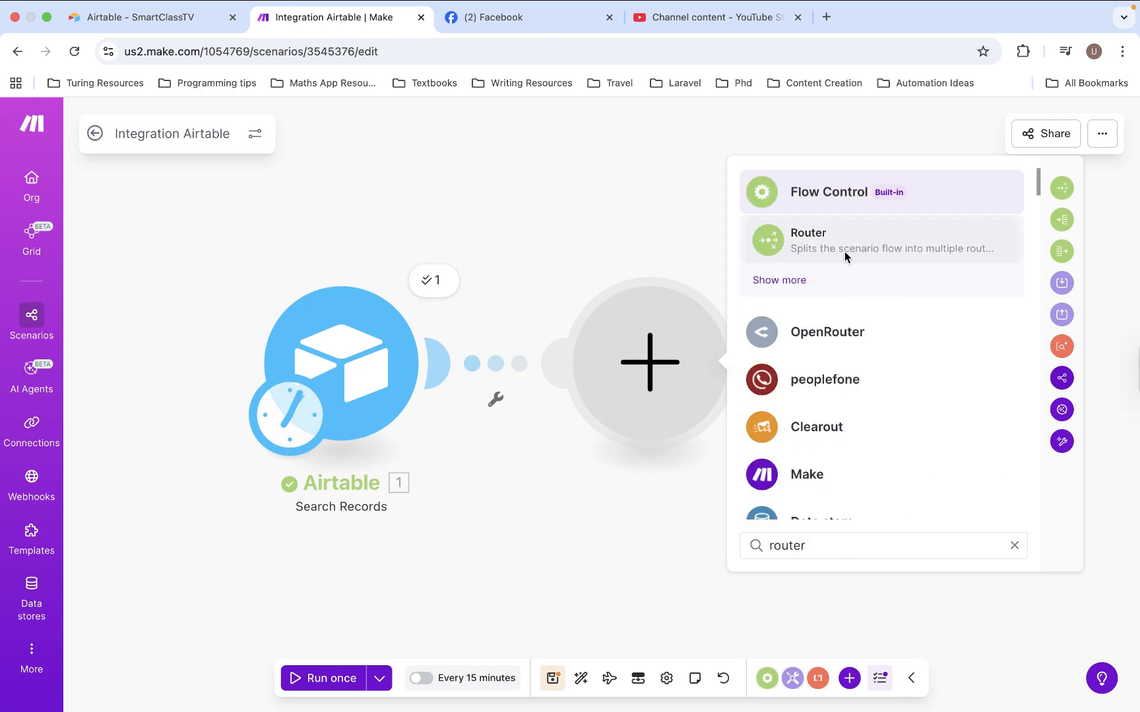
left_click(897, 252)
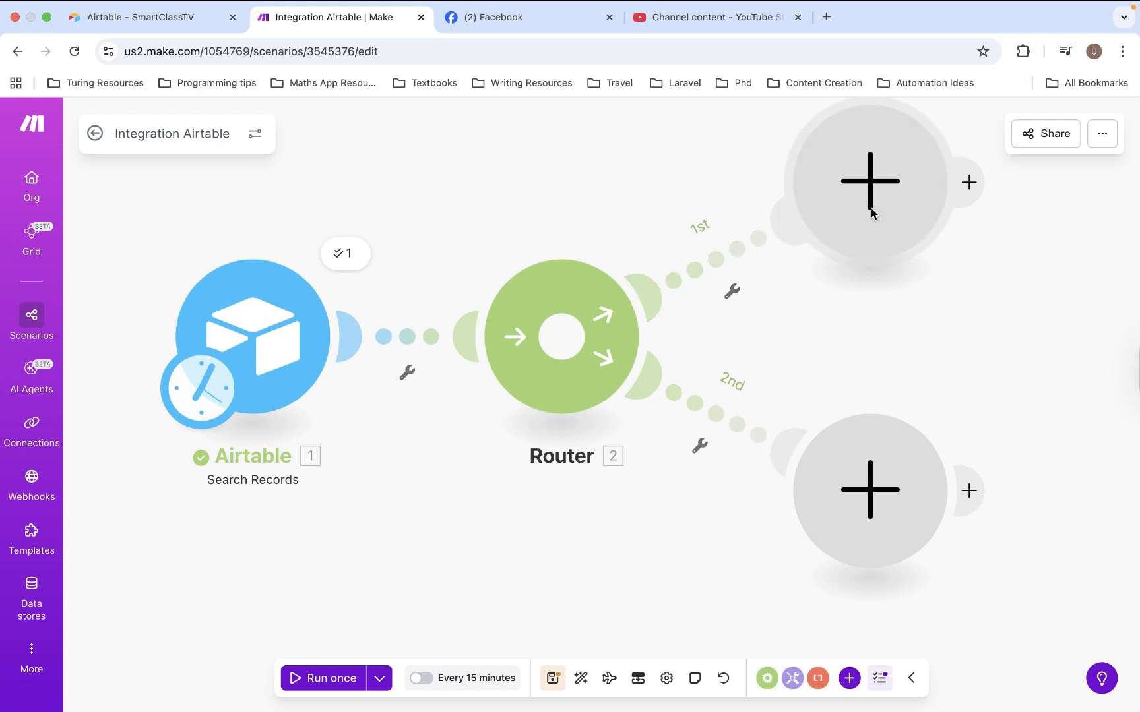
Add an OpenAI "Generate a completion" module to the router's 1st route
scroll(823, 231, "right", 3)
scroll(822, 227, "down", 5)
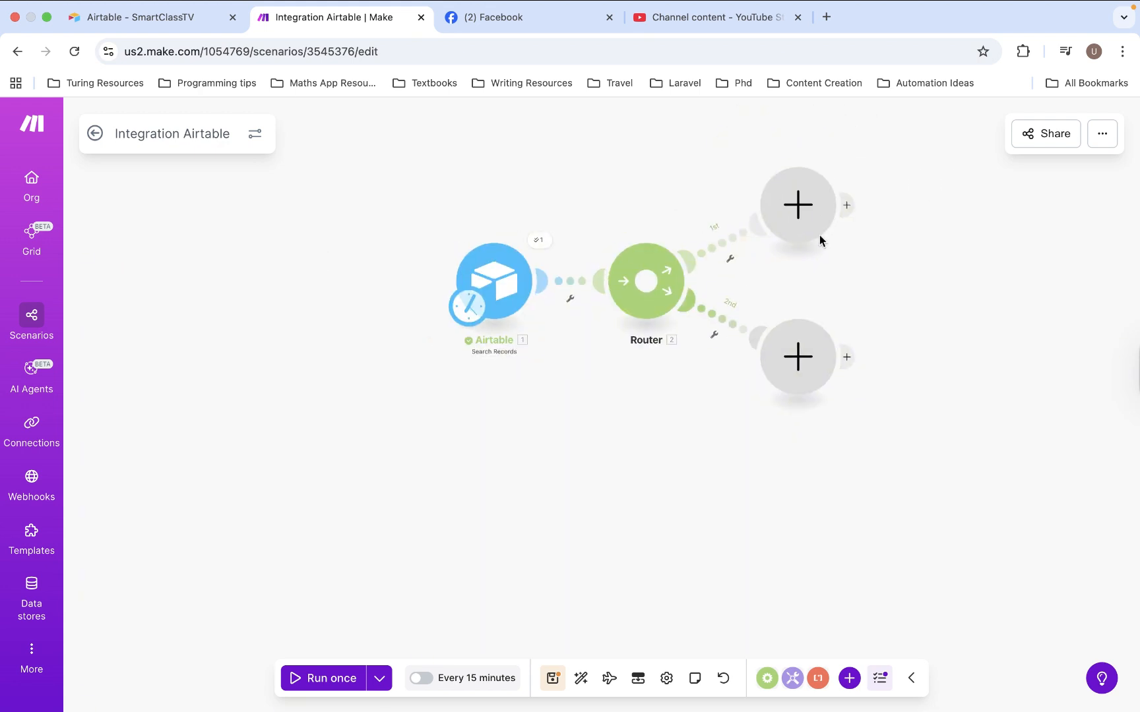
scroll(731, 341, "right", 3)
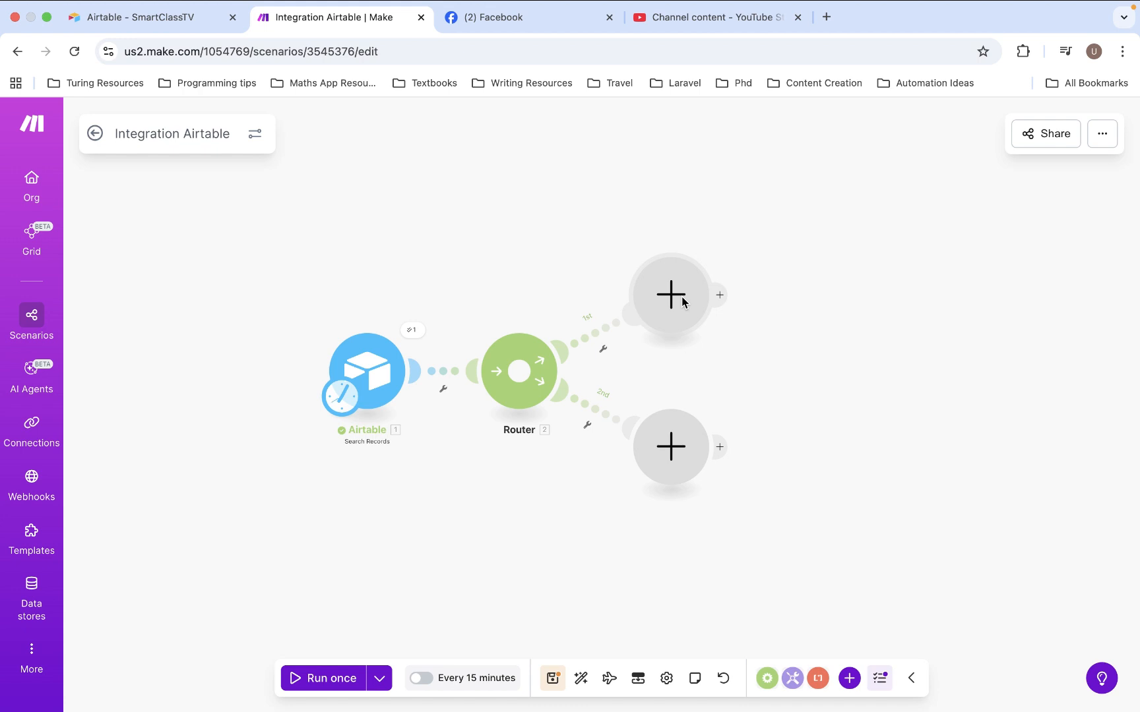
left_click(682, 302)
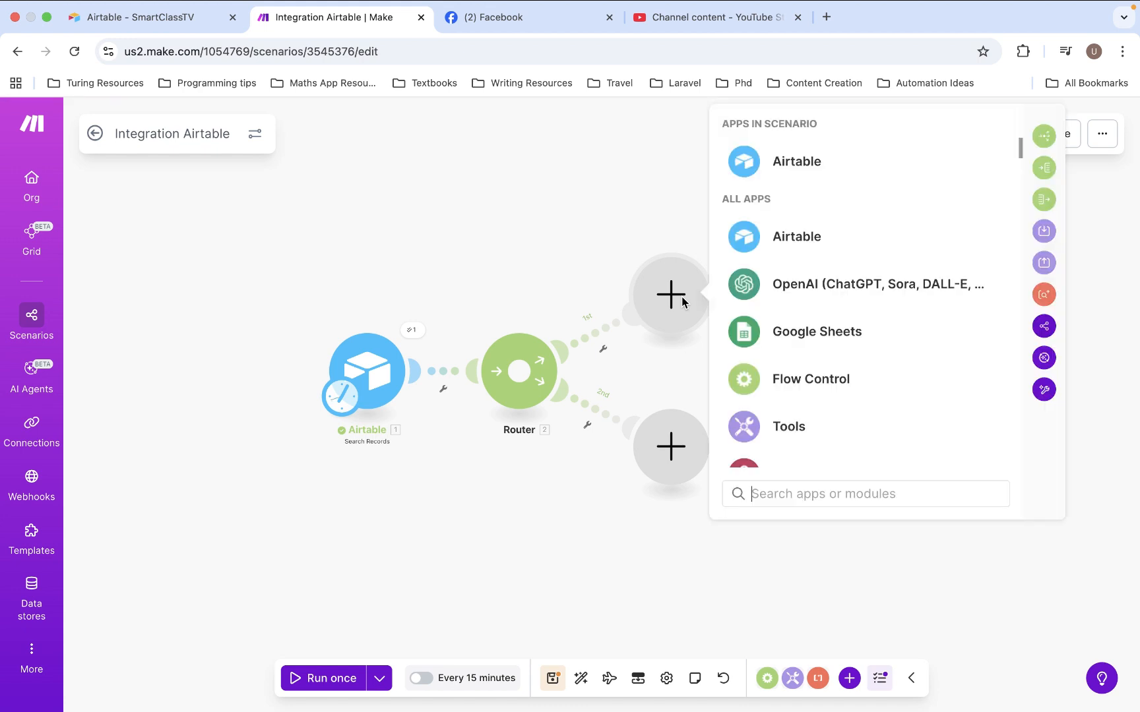
left_click(849, 282)
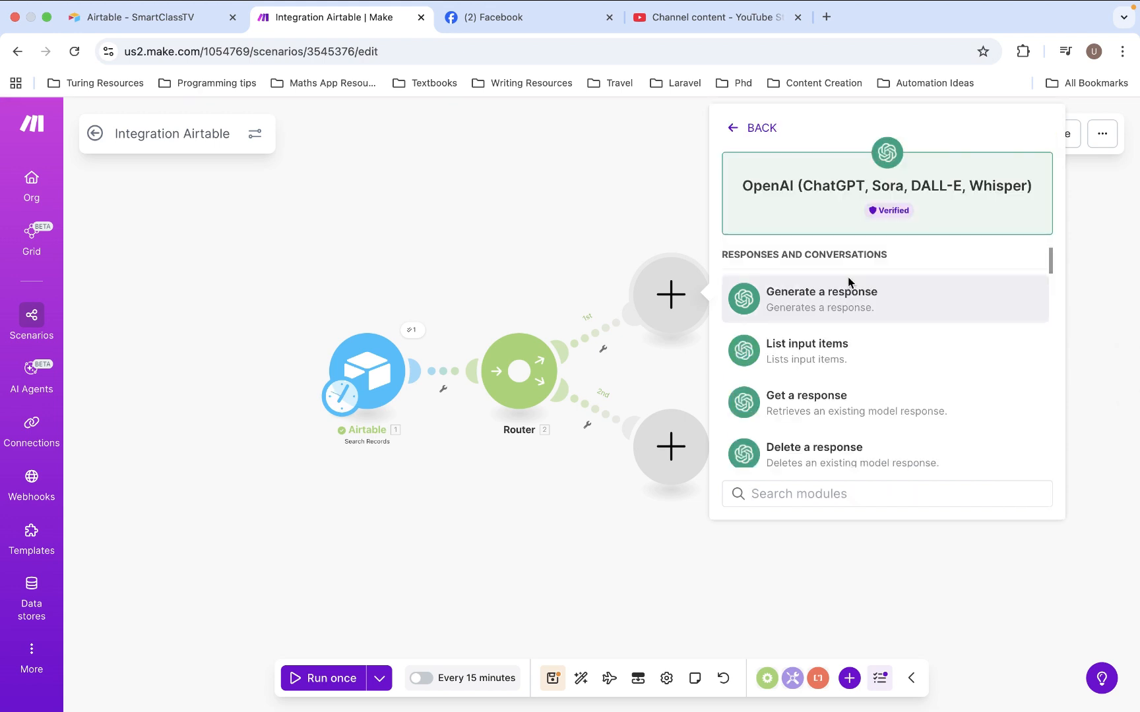
scroll(862, 400, "down", 3)
left_click(847, 396)
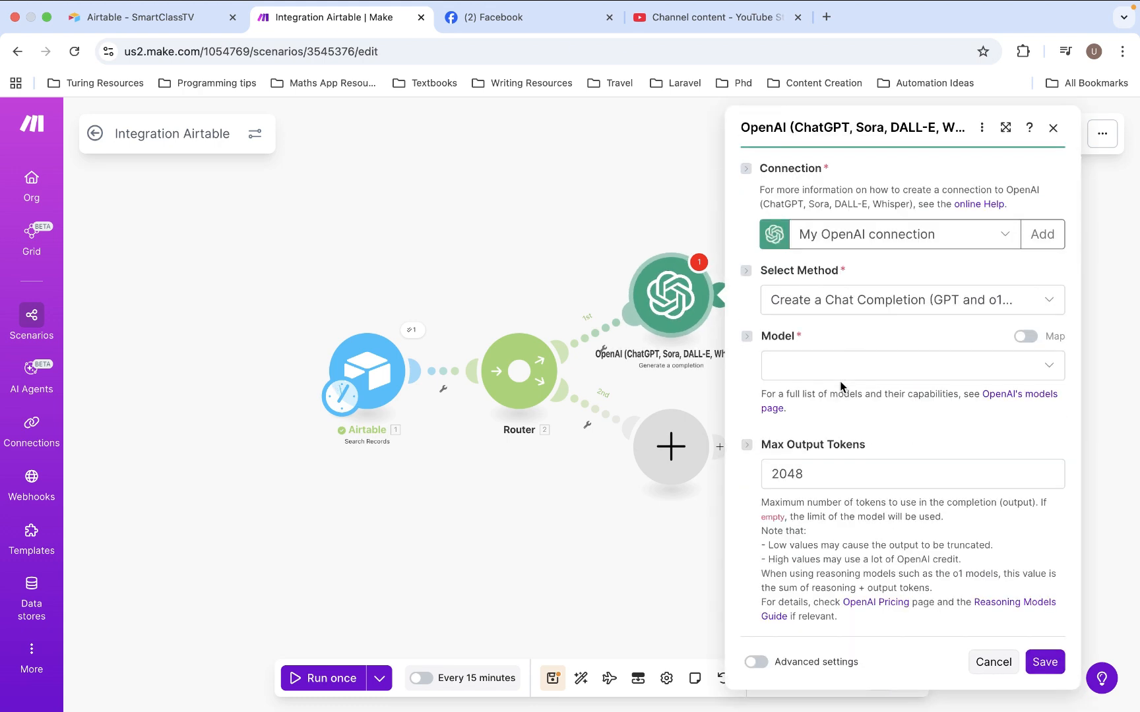
Set the OpenAI module's model to gpt-4o (system)
left_click(839, 366)
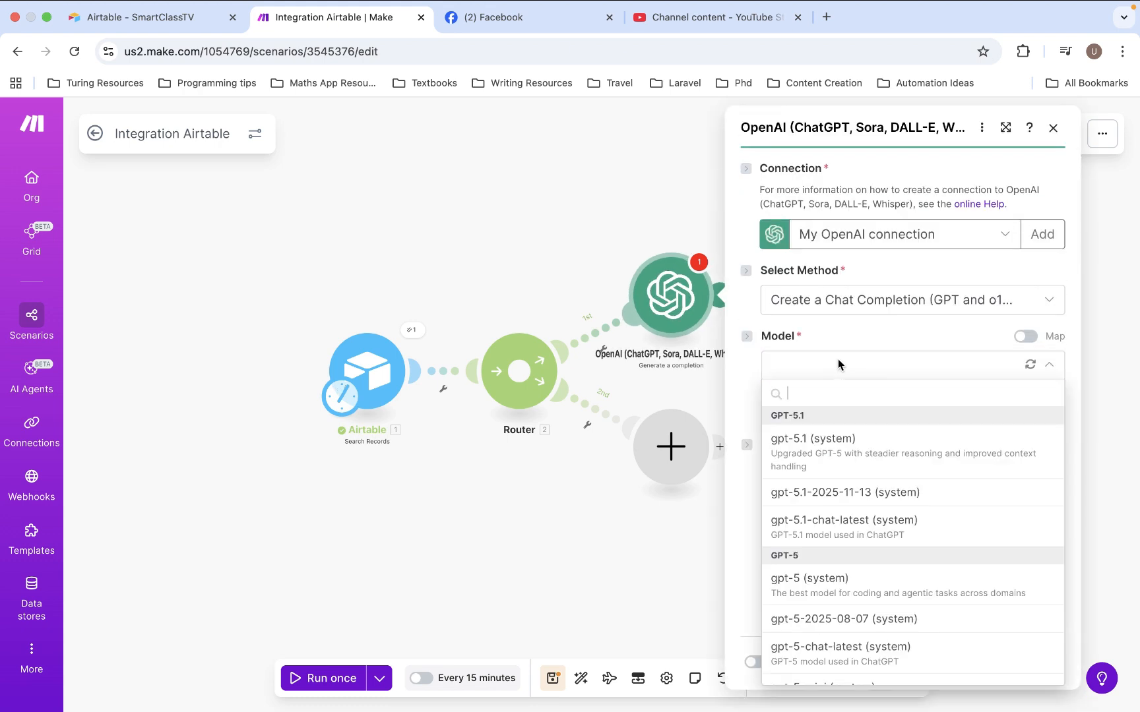
scroll(837, 504, "down", 5)
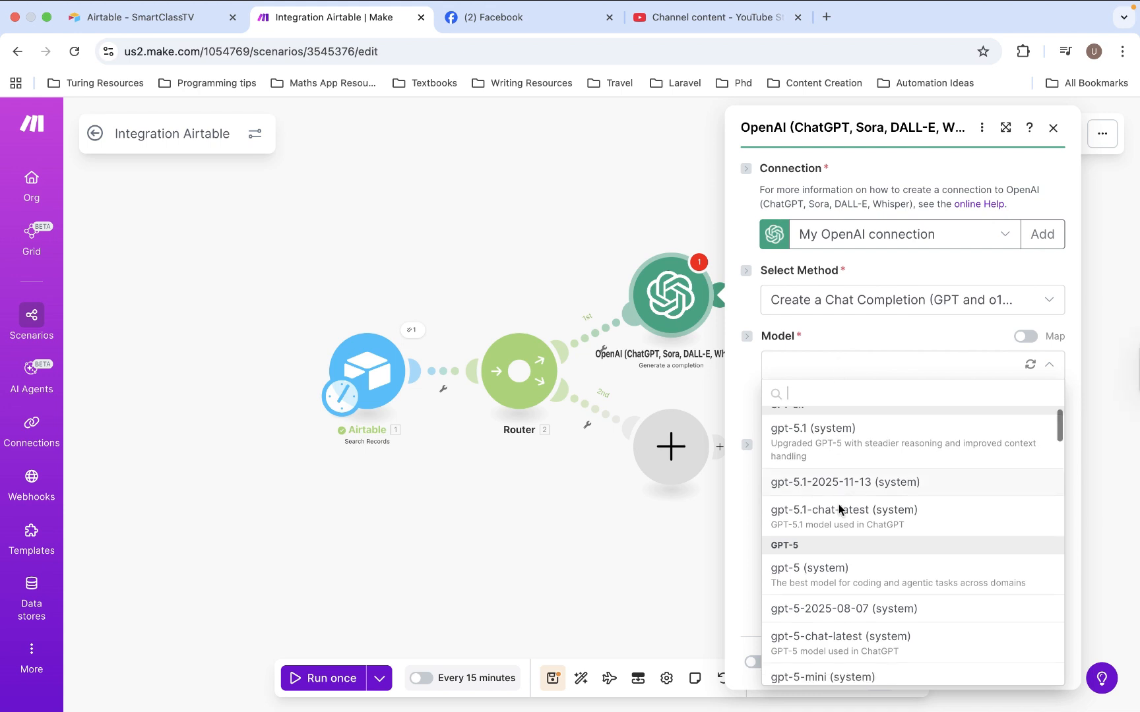
scroll(837, 504, "down", 5)
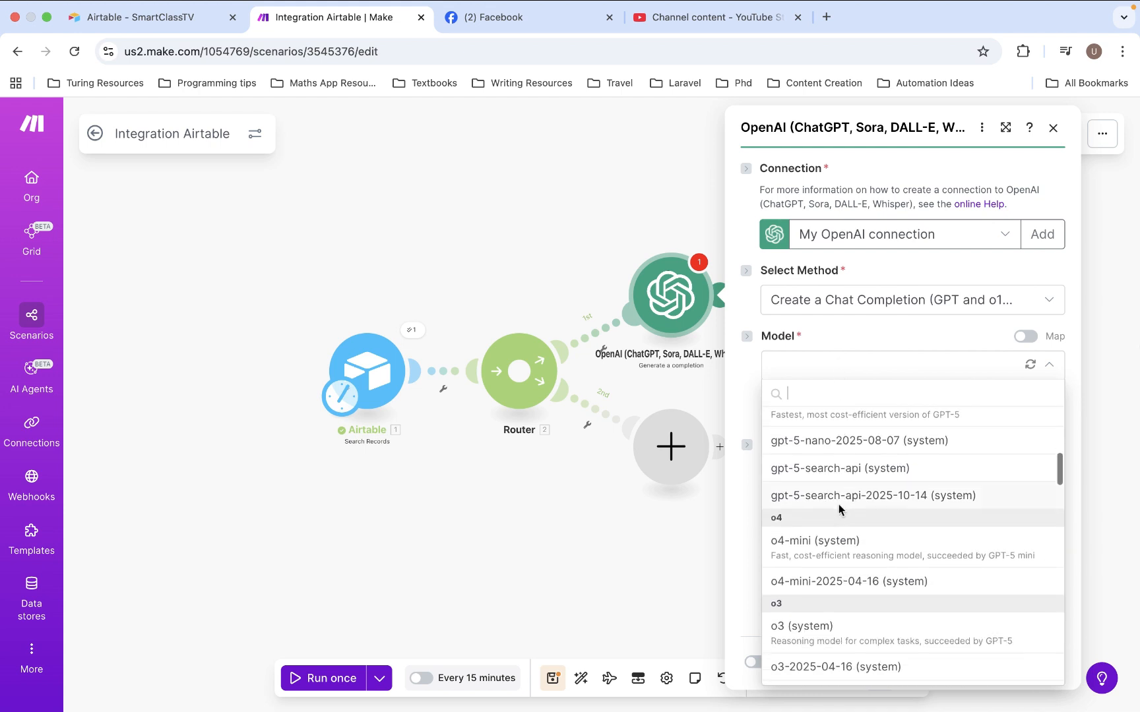
scroll(838, 504, "down", 4)
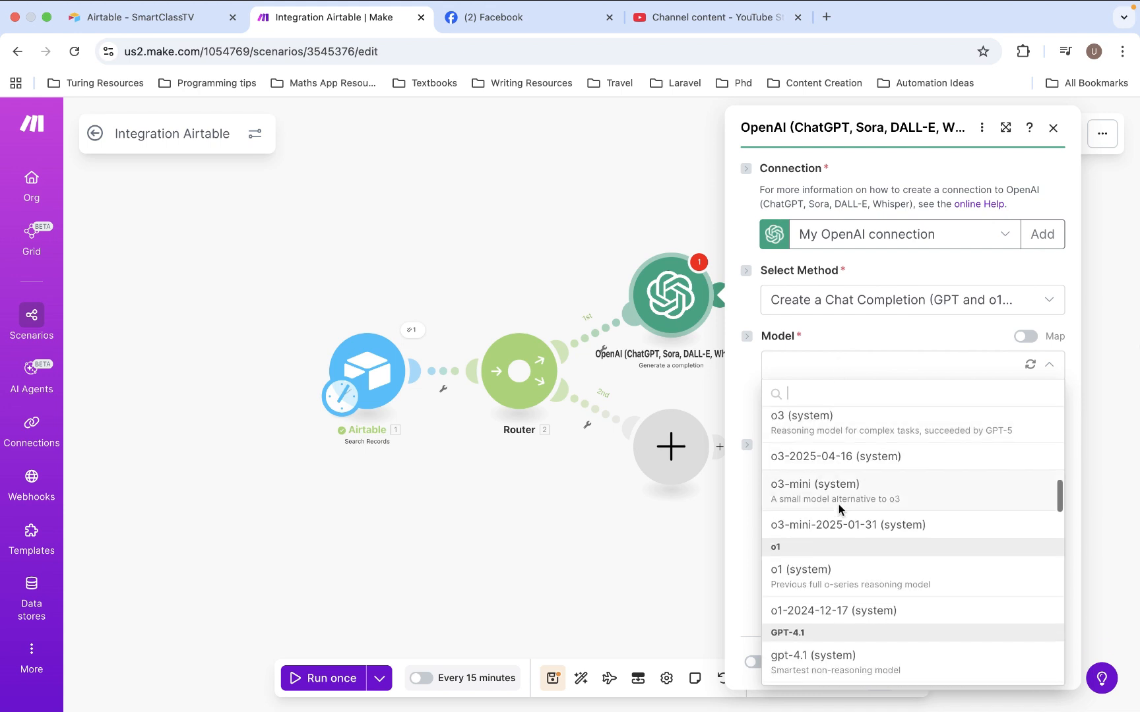
scroll(829, 552, "down", 4)
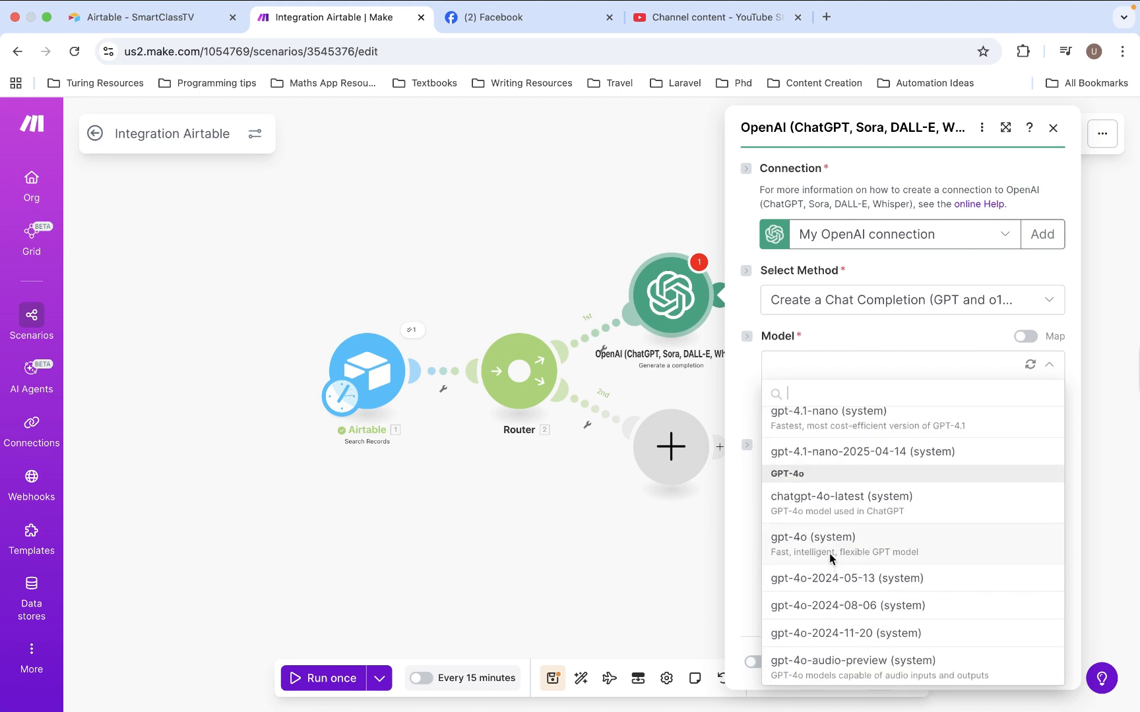
left_click(830, 553)
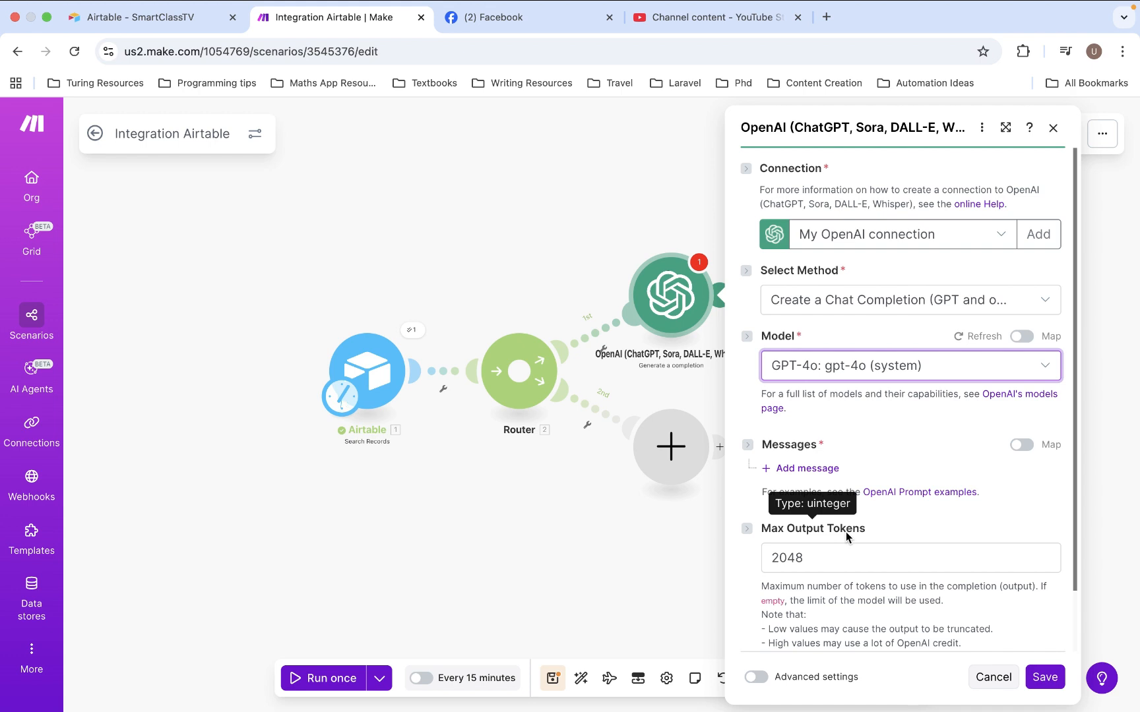
Add a message to the OpenAI module and set its role to Developer / System
left_click(823, 468)
left_click(823, 468)
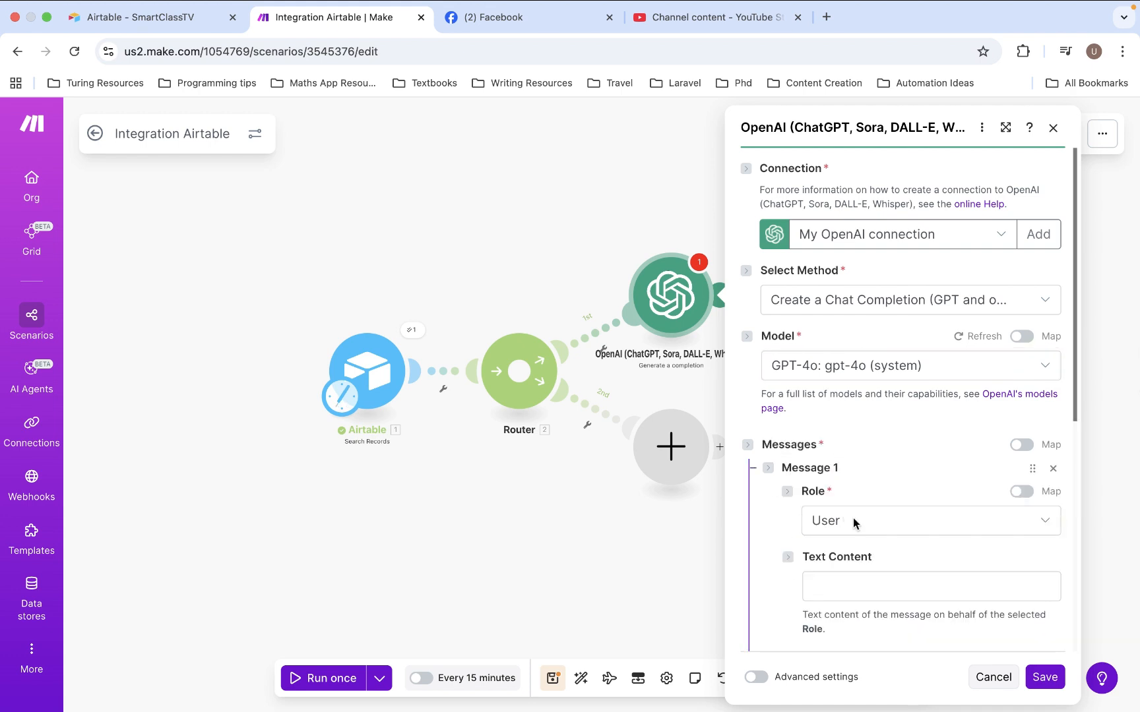
left_click(855, 520)
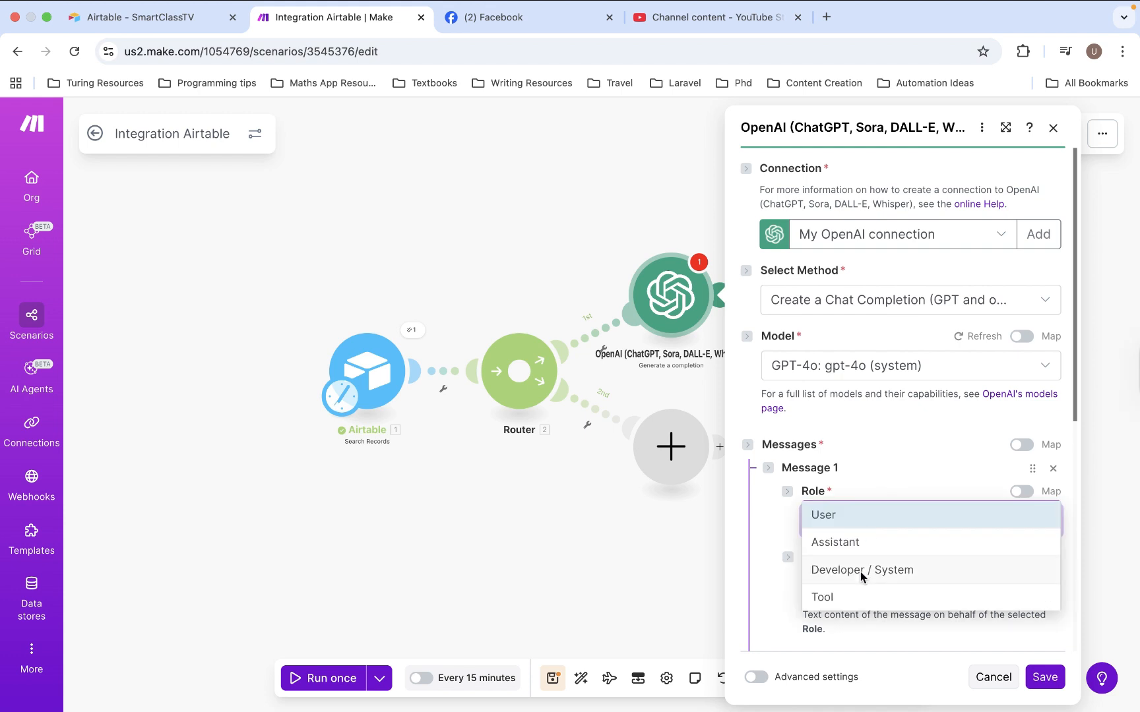
left_click(860, 572)
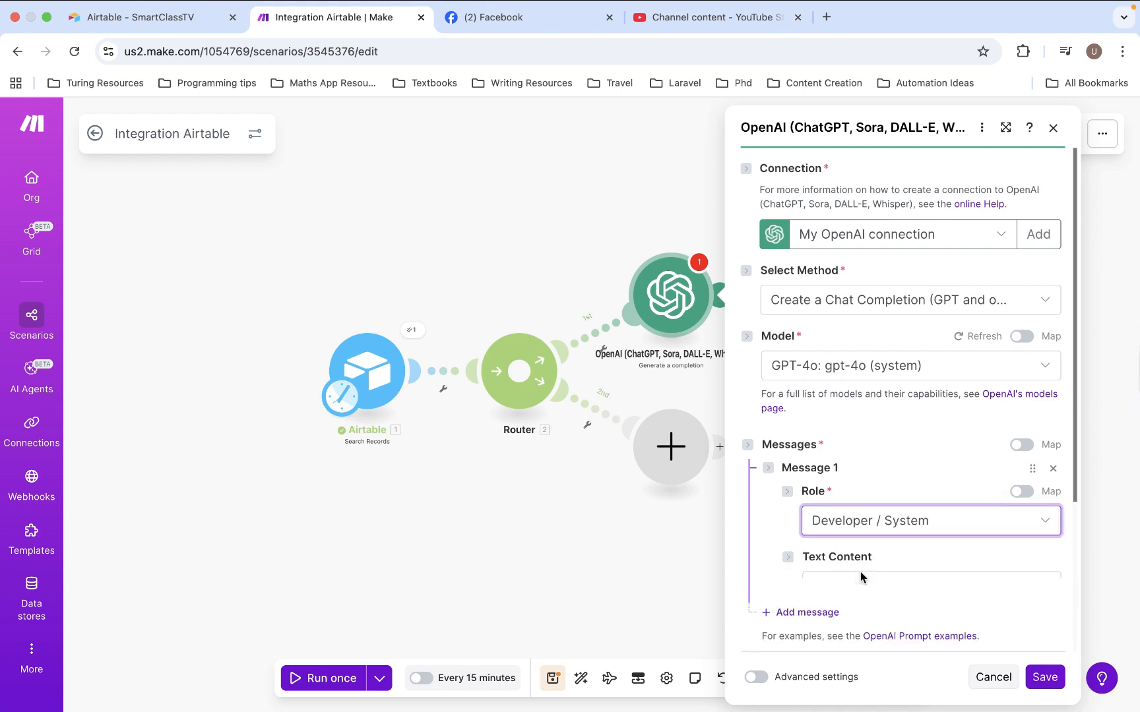
Paste the copied social media manager prompt for producing a Facebook post description into the Developer / System message's text content
scroll(867, 544, "down", 3)
scroll(868, 544, "down", 1)
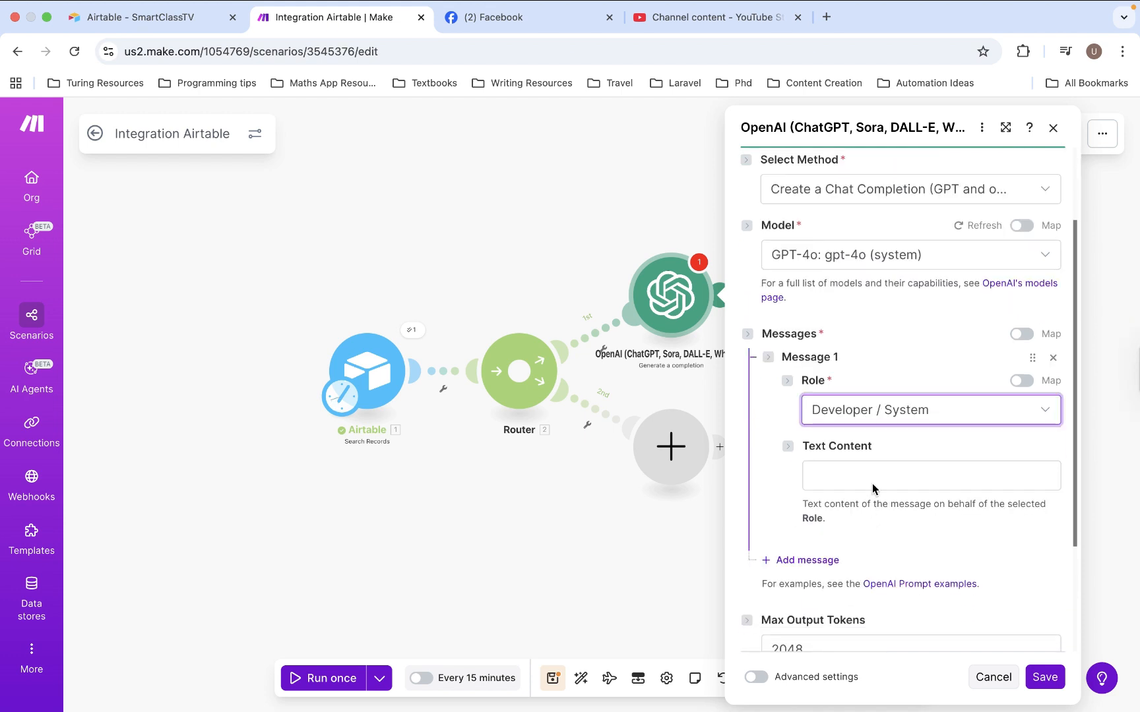
left_click(872, 487)
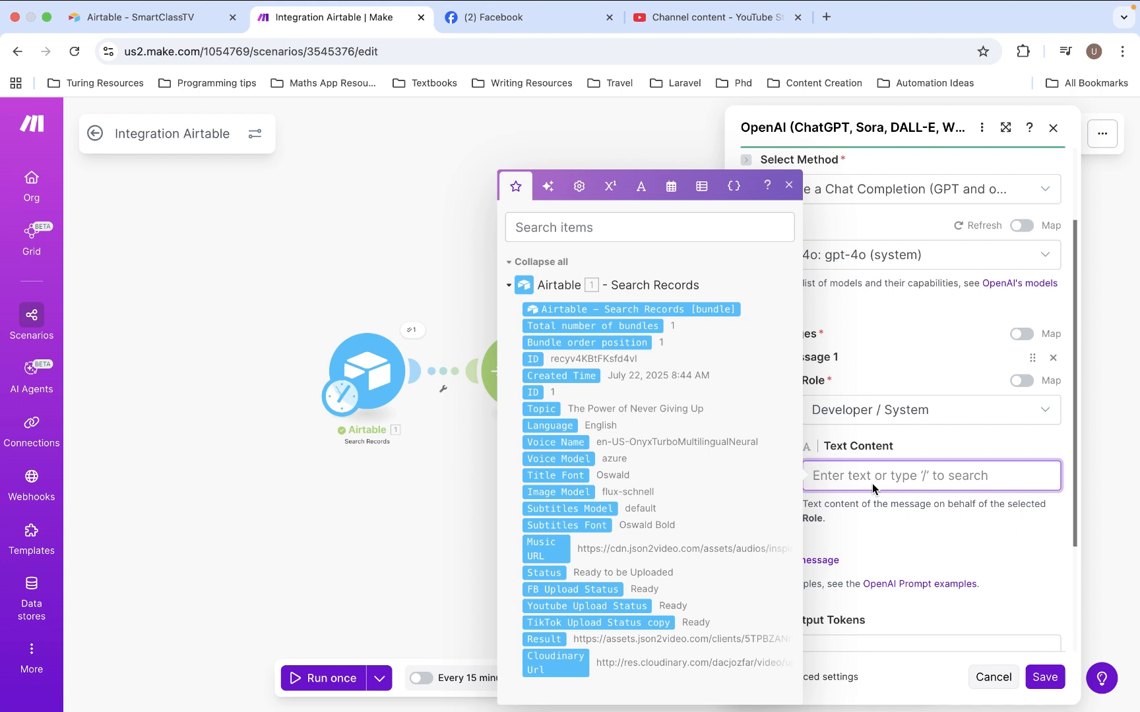
key("super+v")
scroll(924, 527, "up", 5)
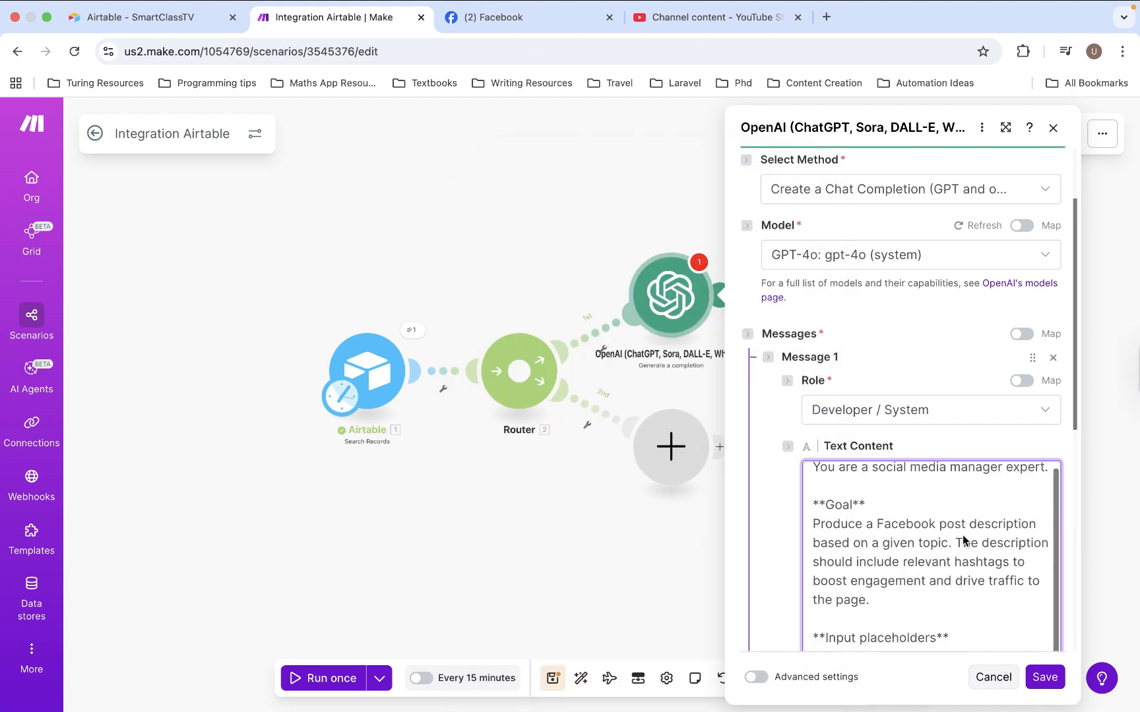
scroll(962, 535, "up", 1)
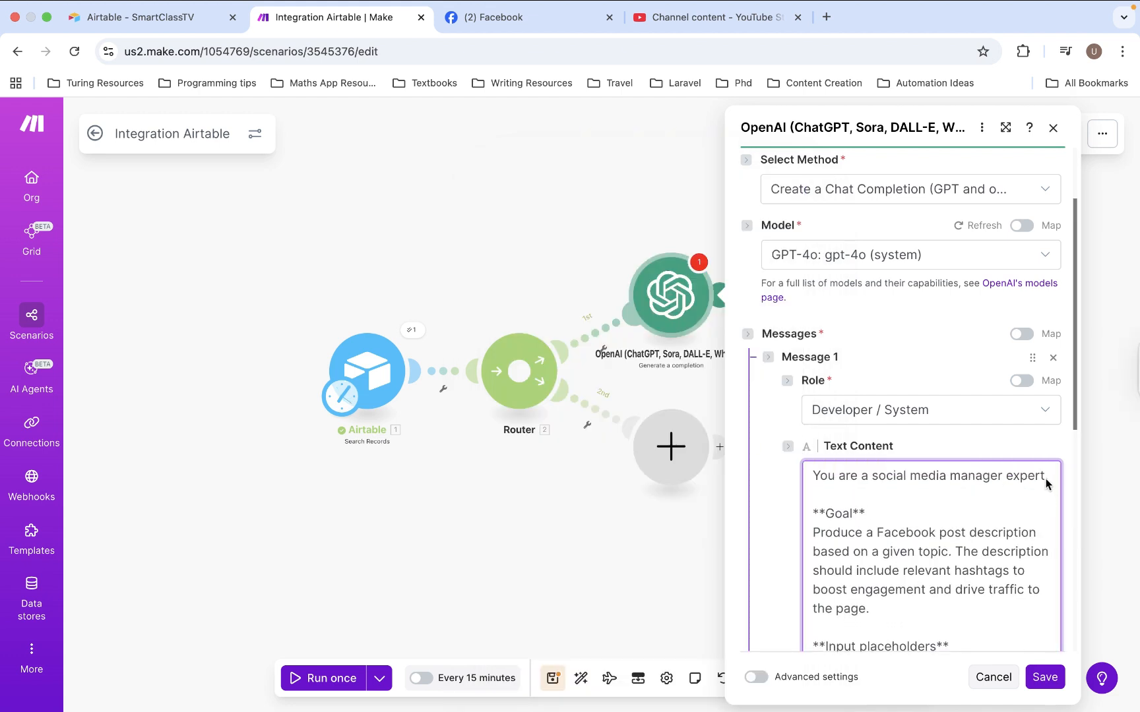
Extend the prompt's opening sentence with "with expertise in facebook content creation" after "social media manager expert"
key("Return")
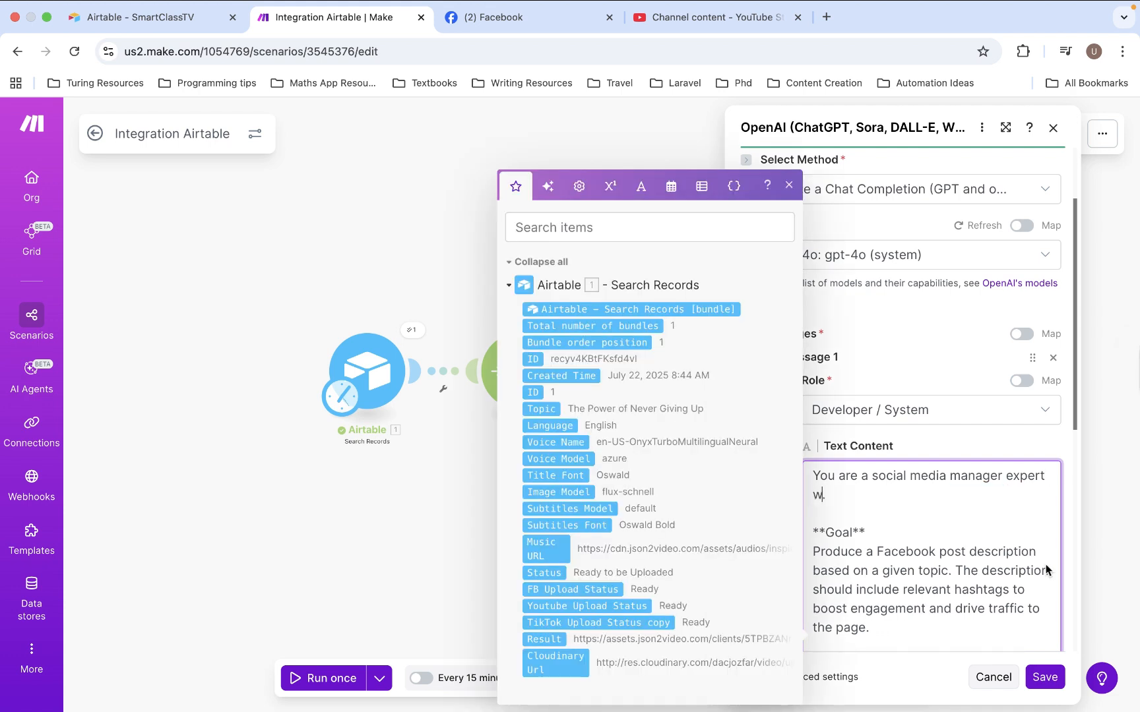
type("with ex")
type("pertise")
type(" in face")
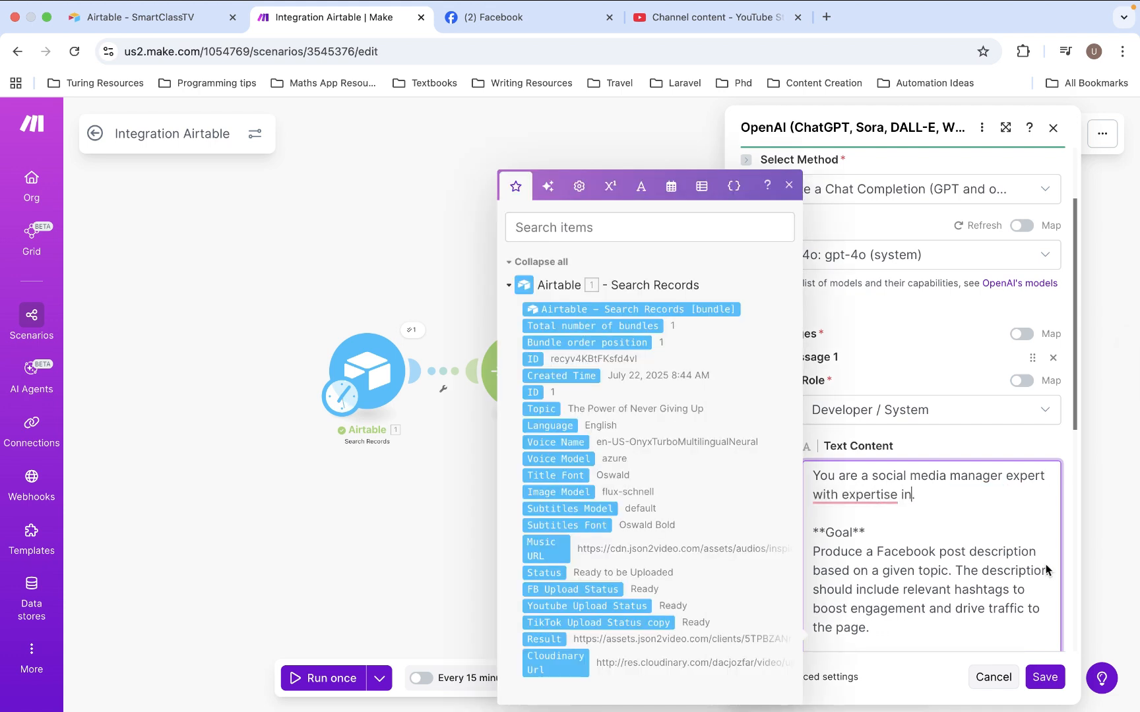
type("book content cre")
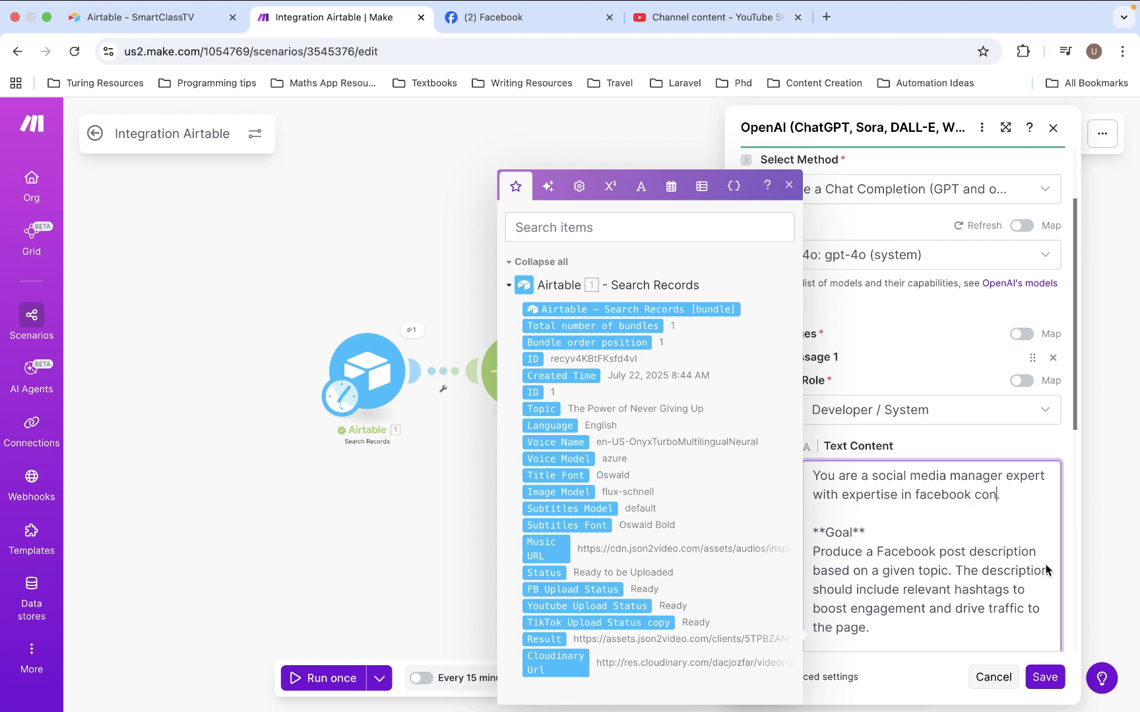
type("ation.")
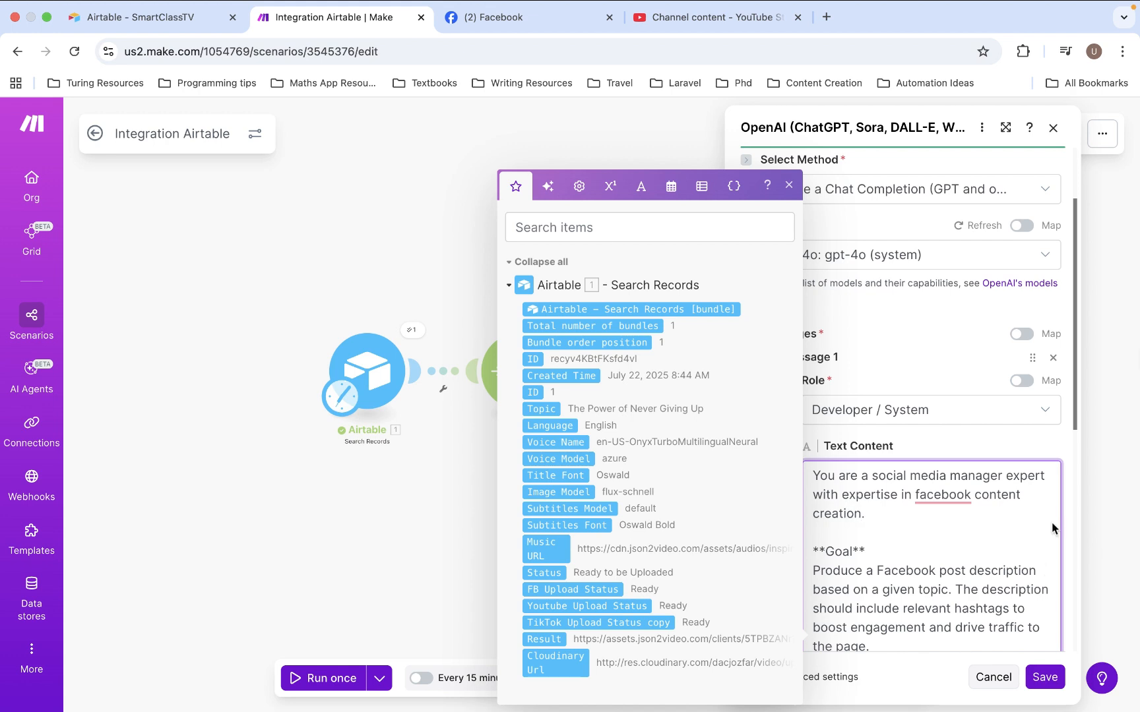
Correct the capitalization to "Facebook" in the prompt's opening sentence and review its Goal and Input placeholders sections
left_click(919, 496)
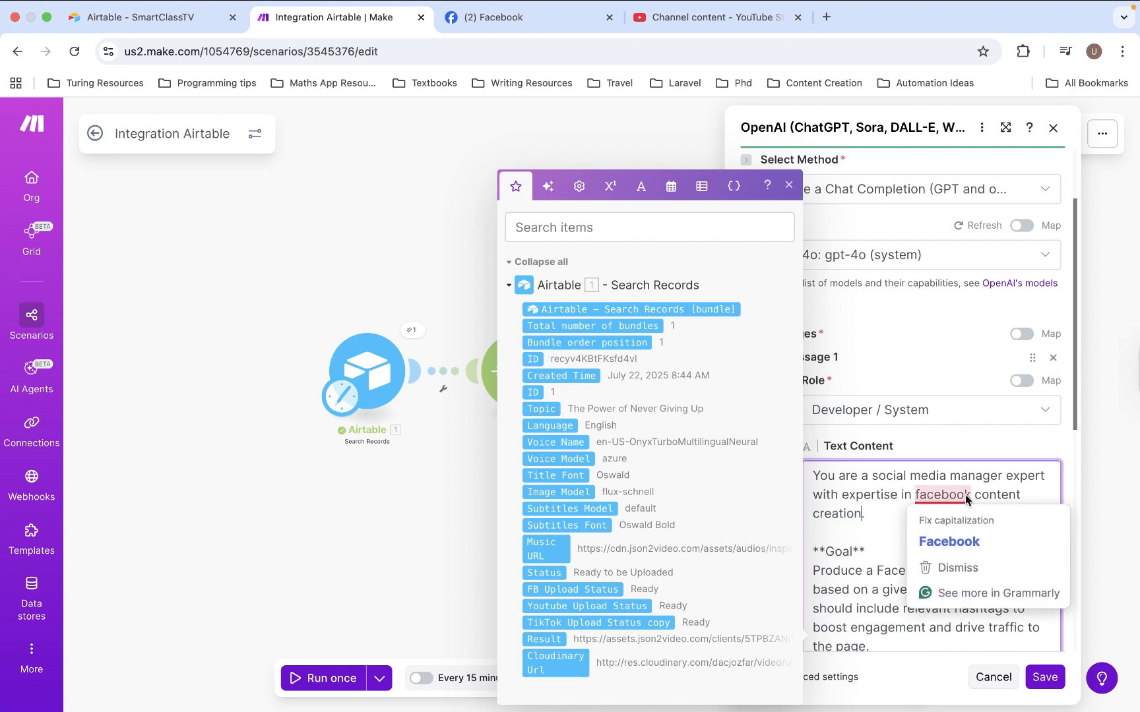
left_click(949, 529)
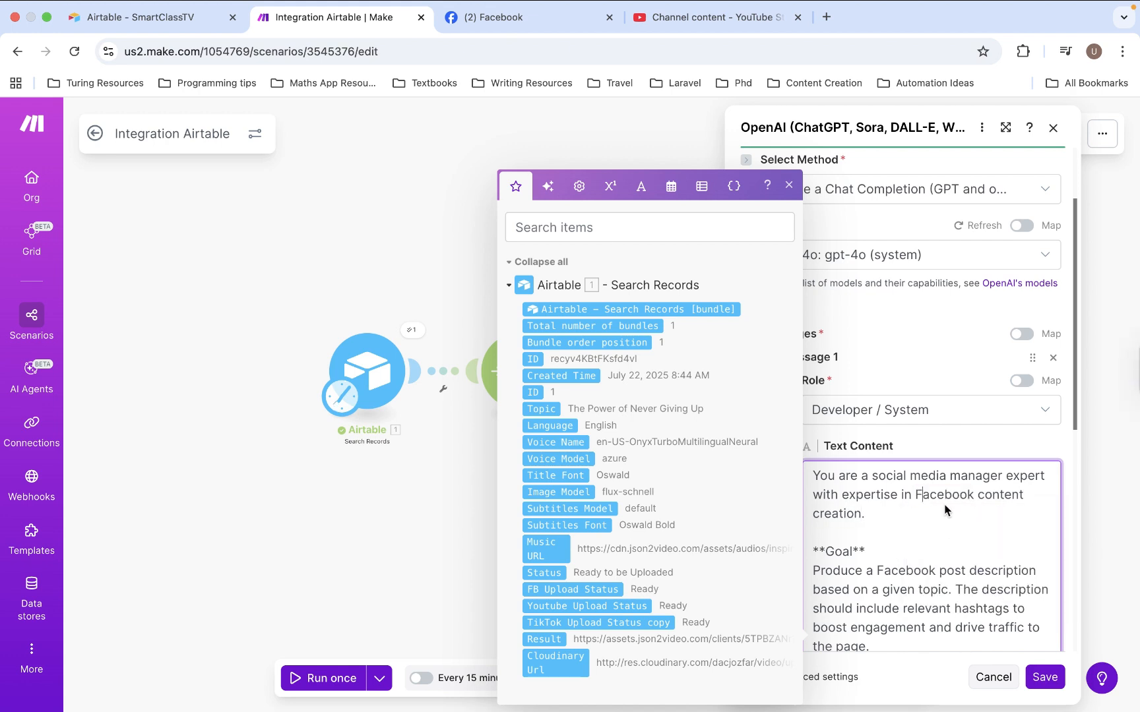
triple_click(831, 516)
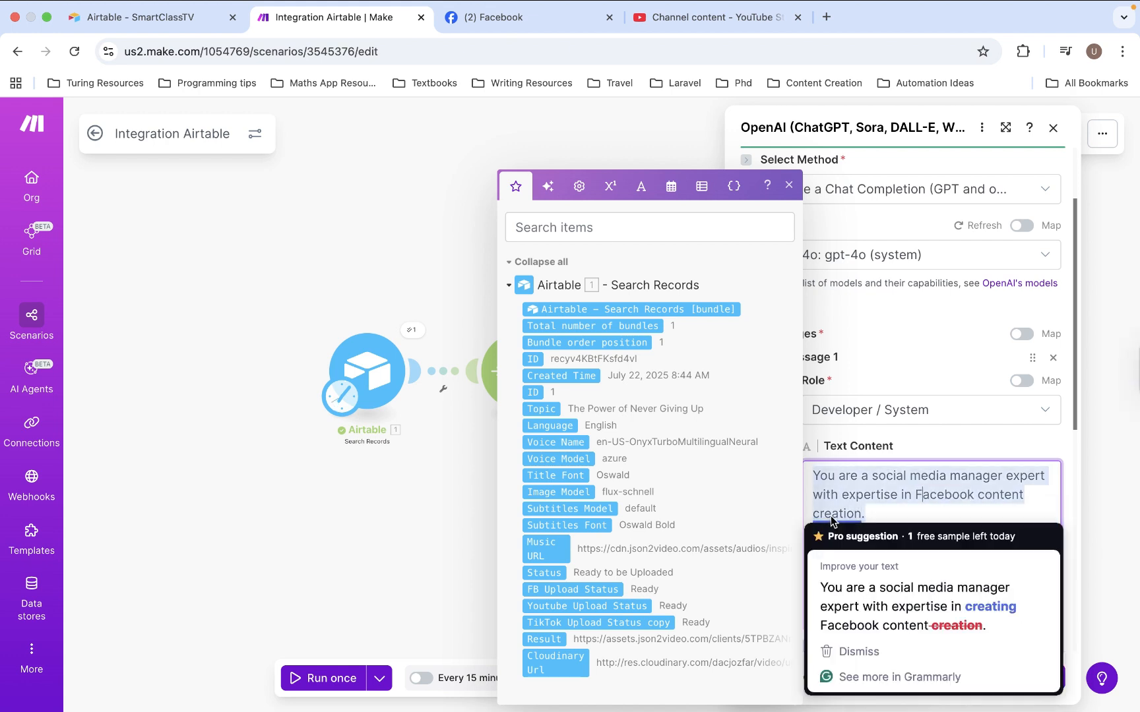
left_click(902, 496)
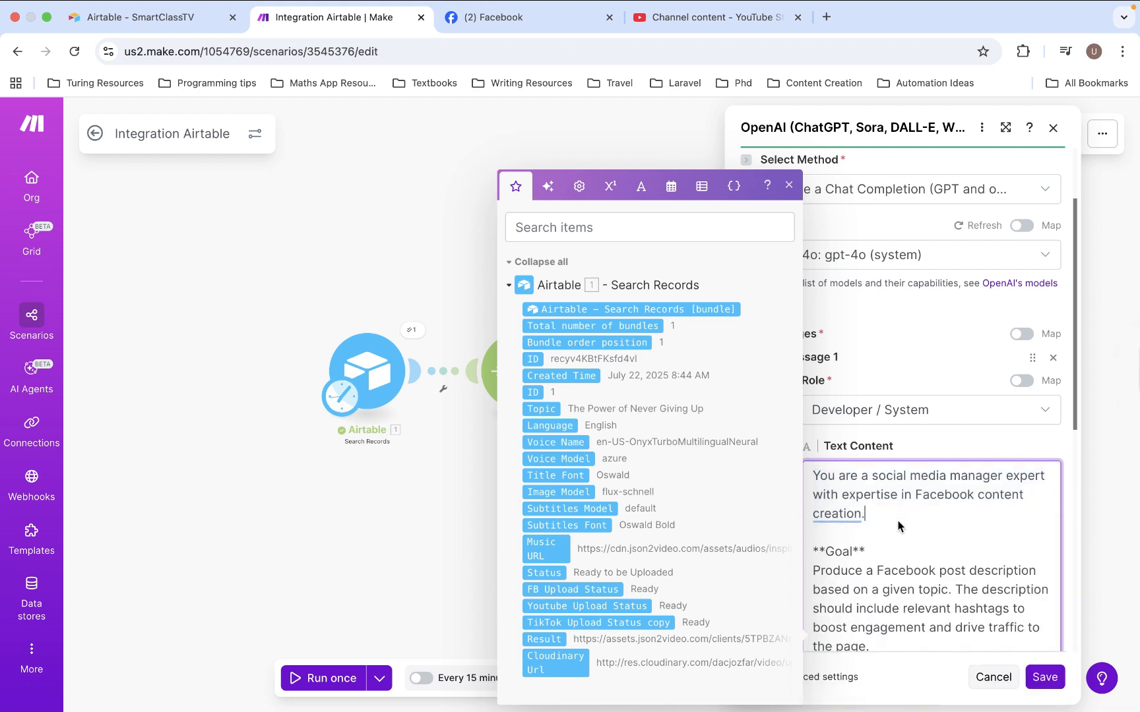
scroll(840, 495, "down", 2)
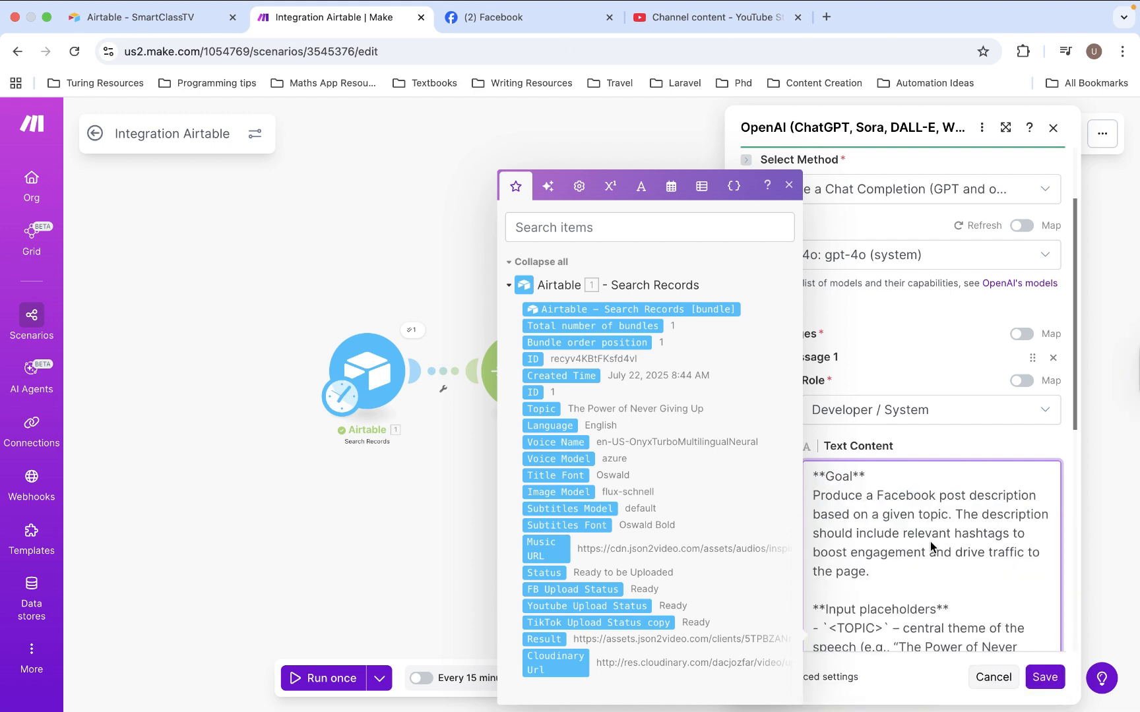
scroll(855, 522, "down", 1)
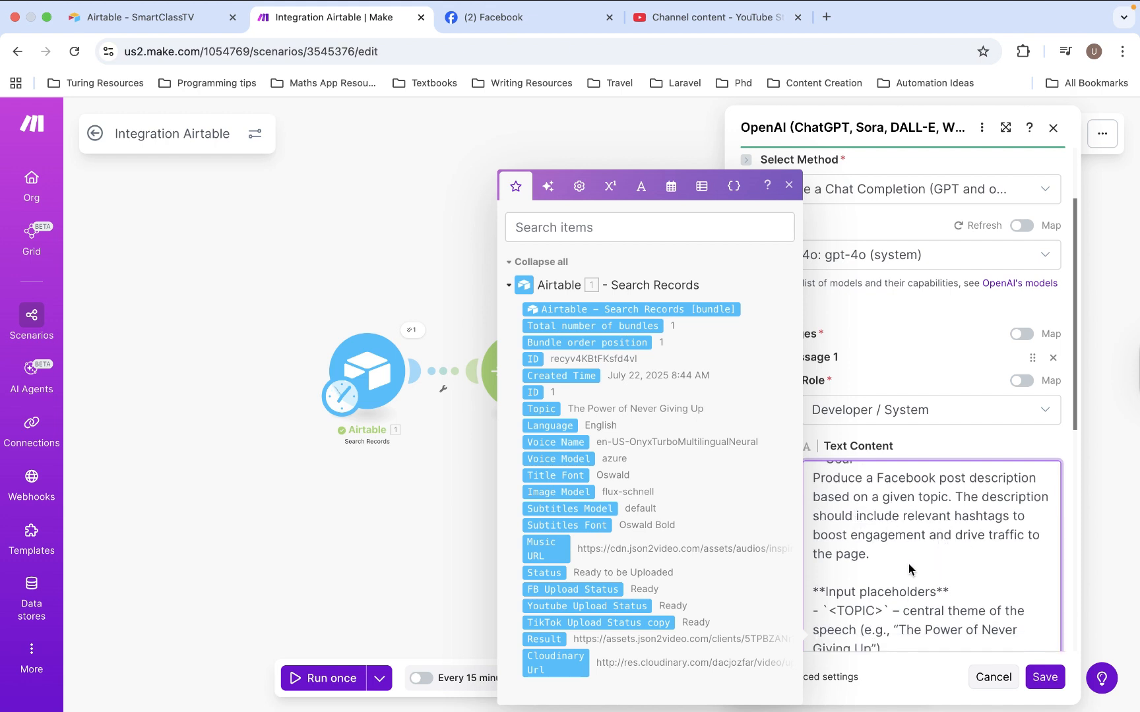
scroll(908, 568, "down", 3)
scroll(908, 569, "up", 2)
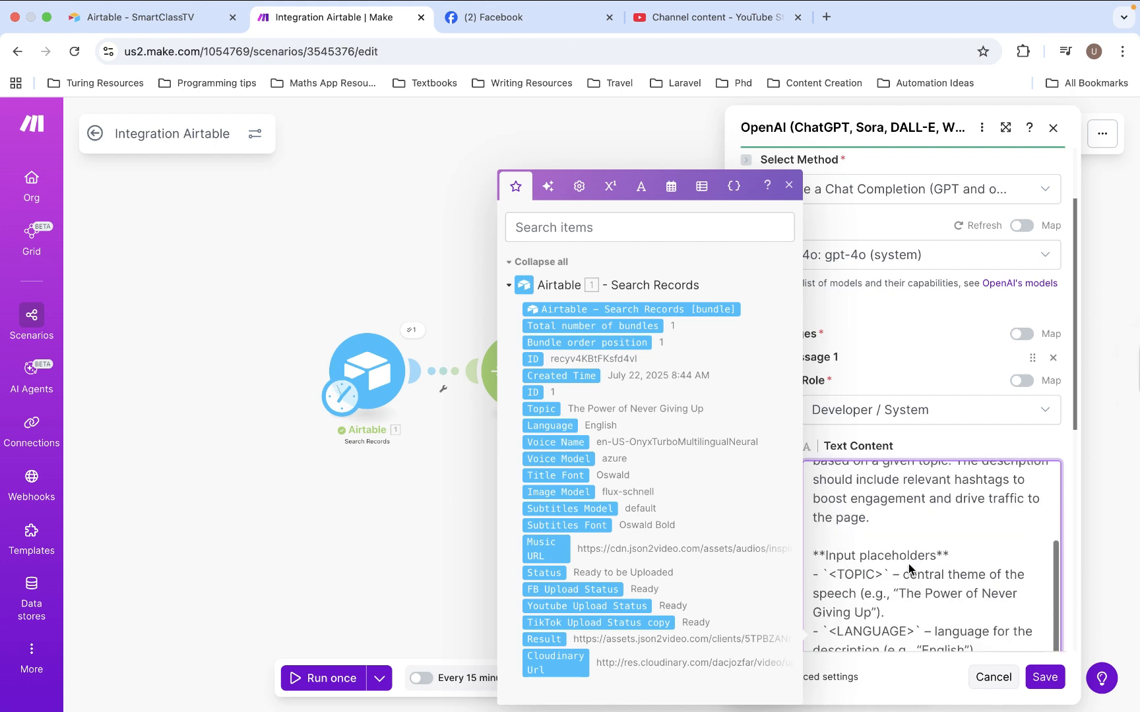
Review the Input placeholders and Output format sections of the Developer / System prompt, including its JSON description example
scroll(908, 569, "down", 3)
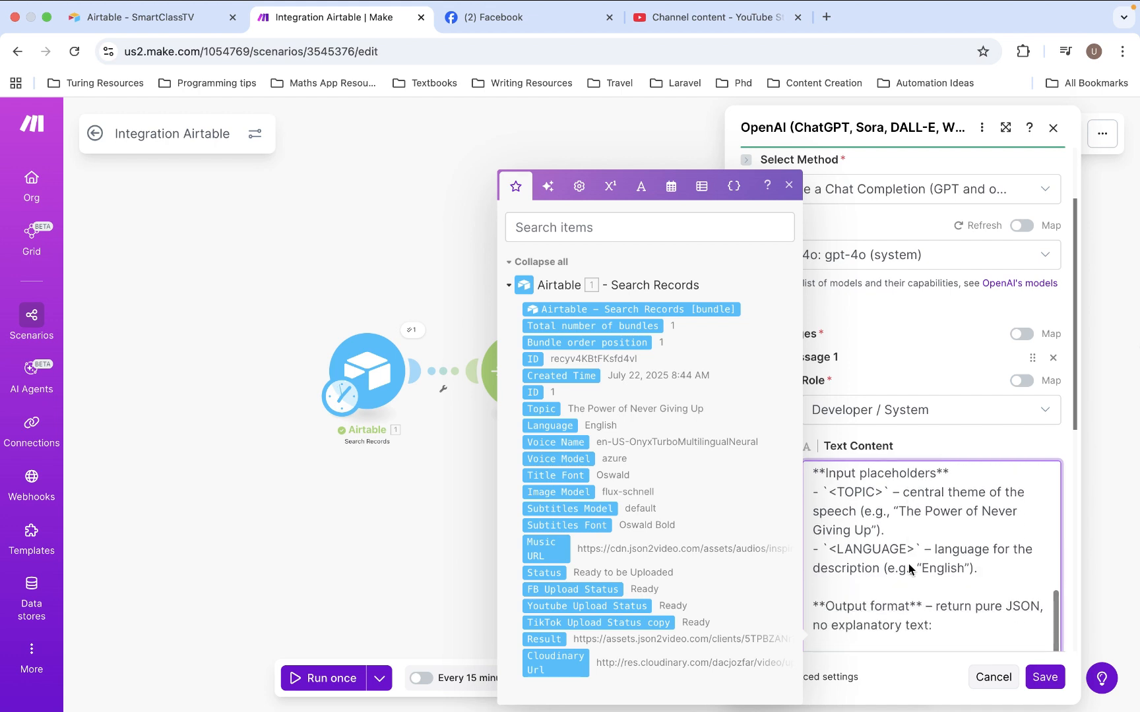
scroll(908, 567, "down", 3)
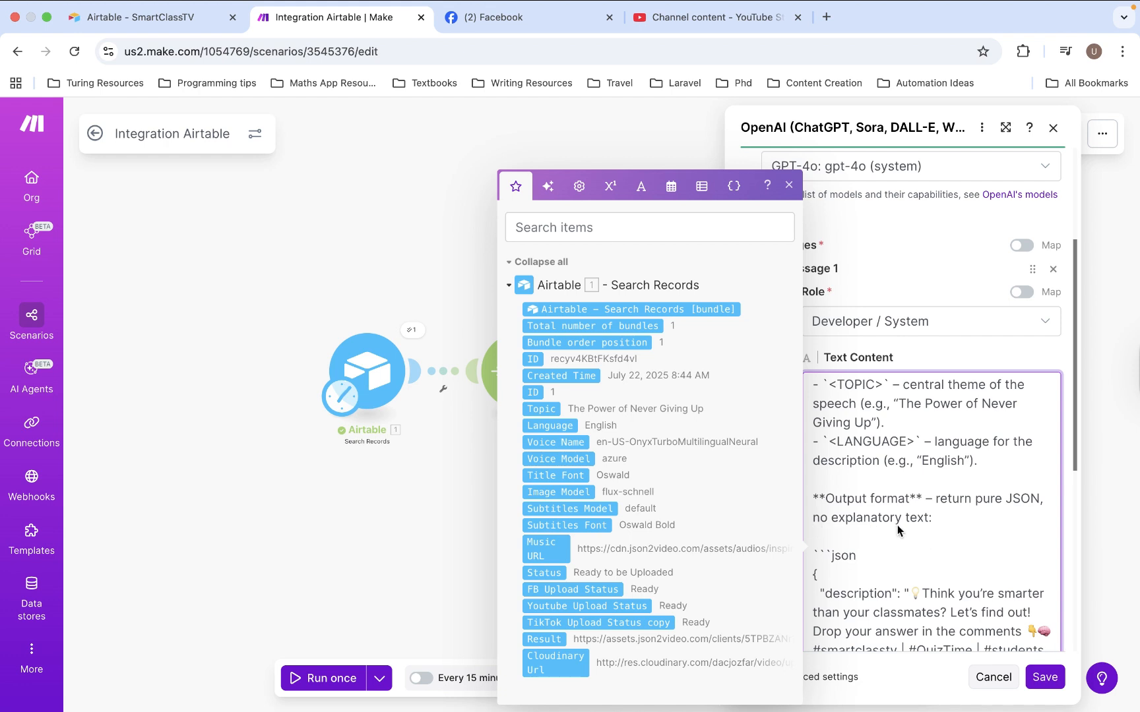
scroll(897, 530, "down", 2)
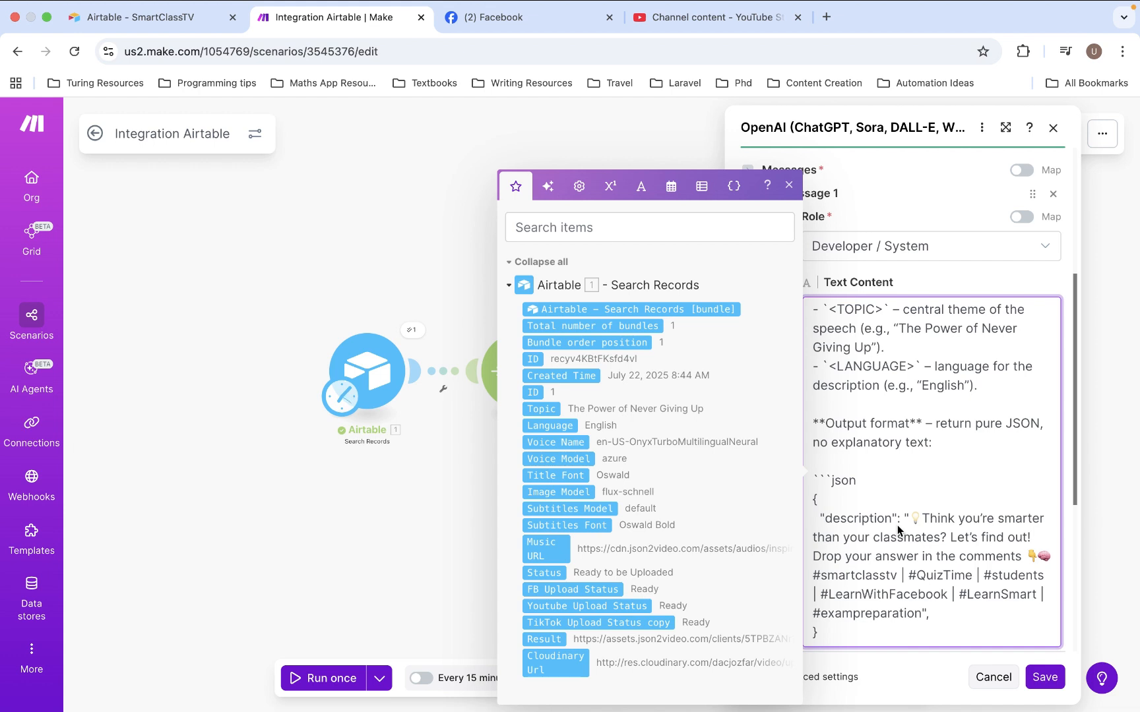
scroll(897, 525, "down", 5)
left_click(908, 403)
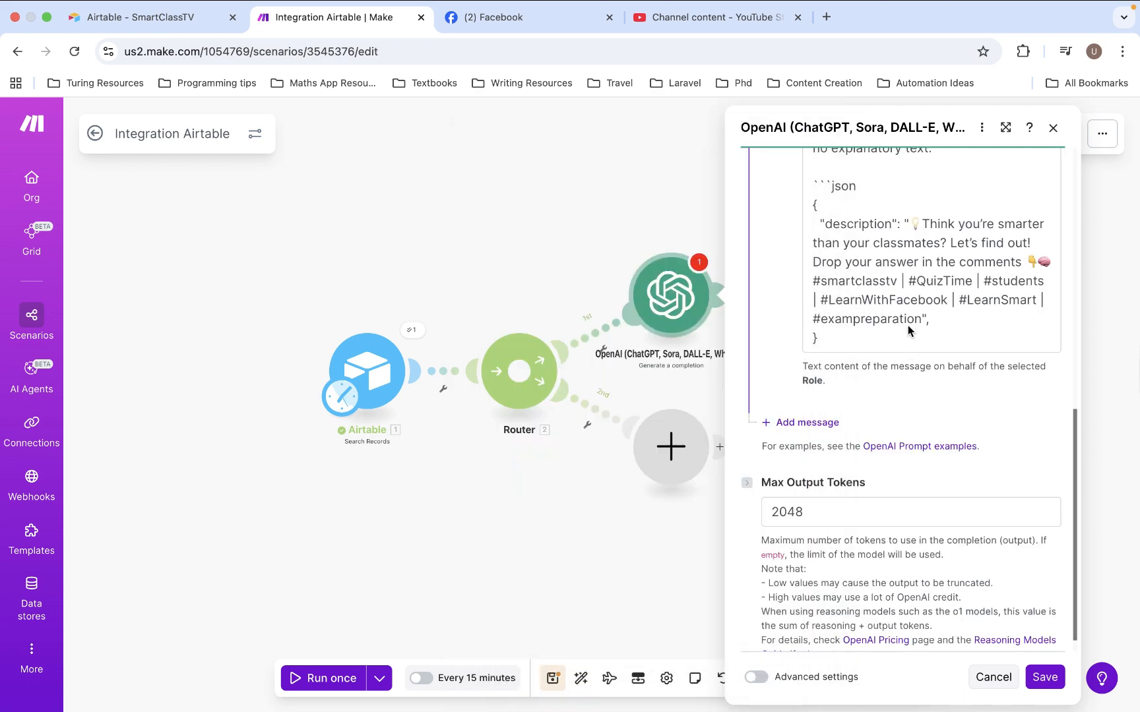
scroll(908, 330, "up", 3)
scroll(908, 330, "up", 4)
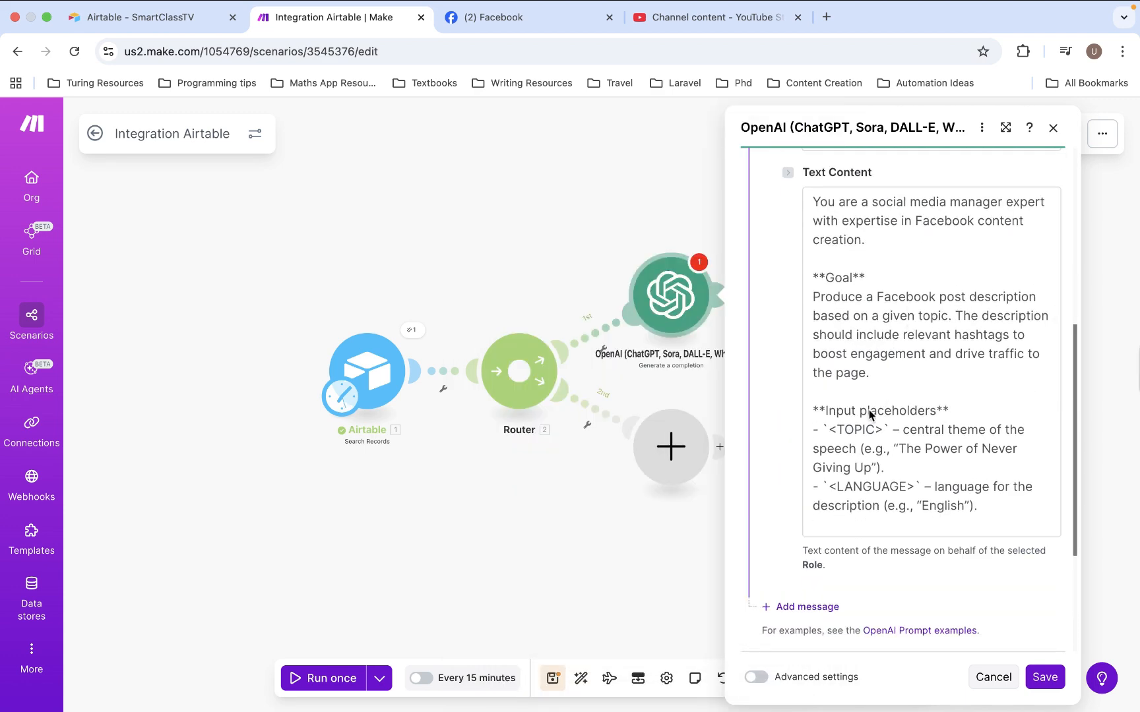
scroll(866, 468, "down", 6)
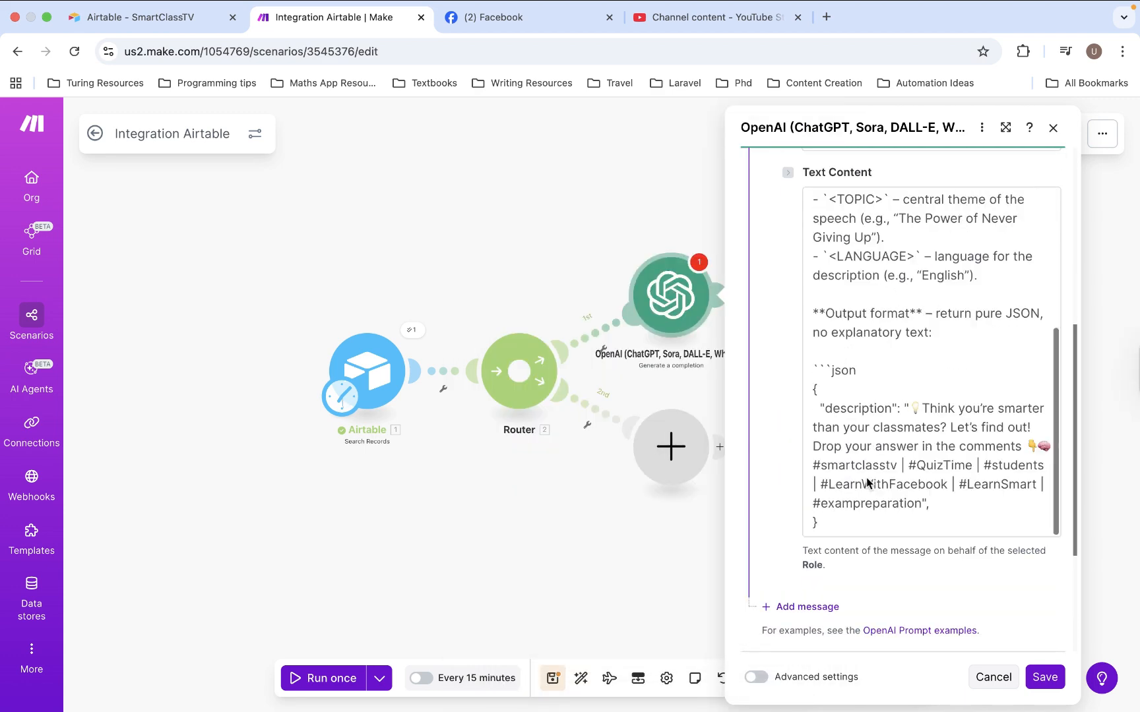
Add a second message with the User role and text content giving empty quoted slots for the video's topic and target language
left_click(808, 448)
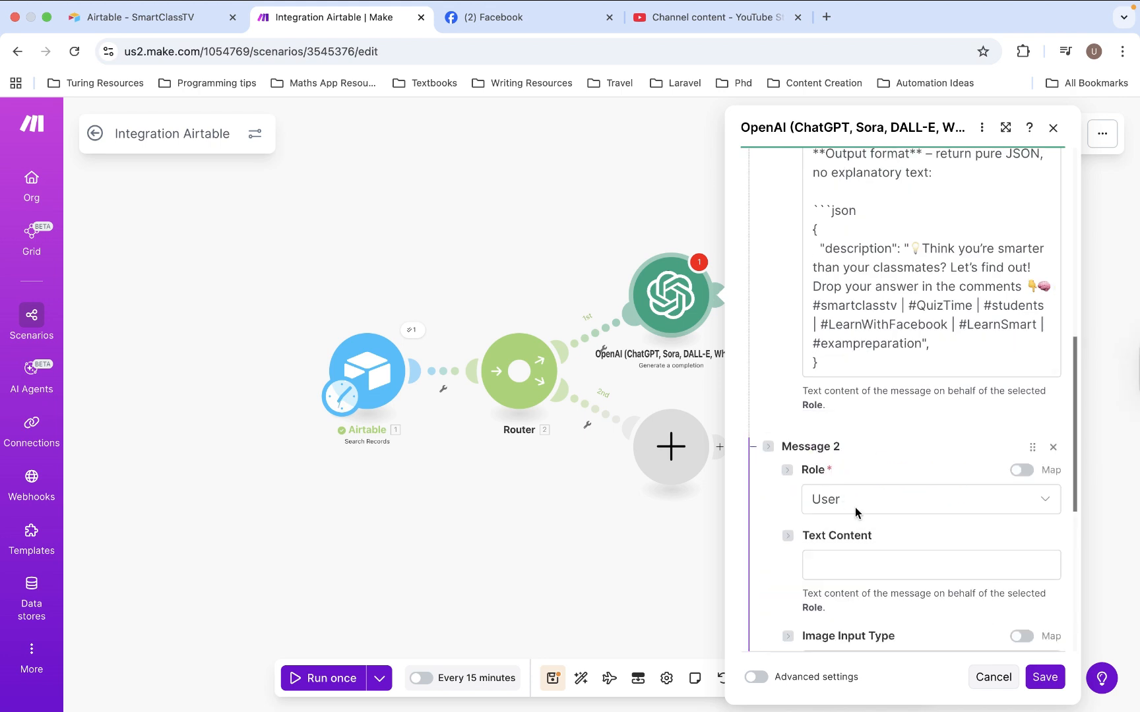
left_click(865, 570)
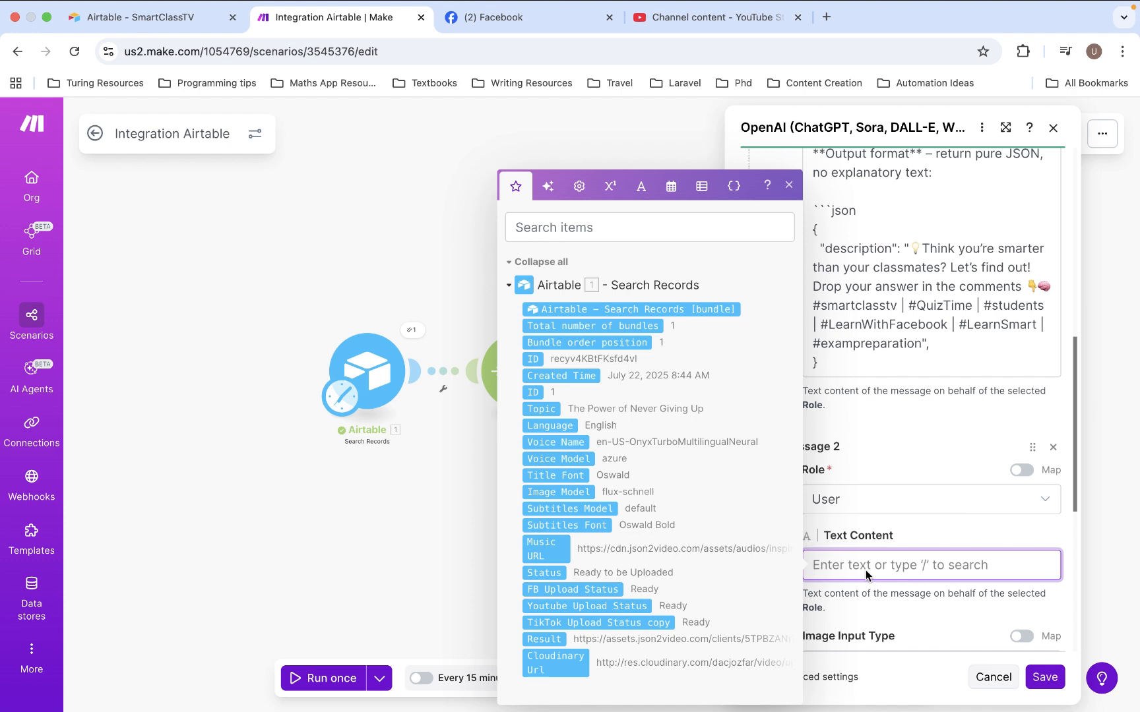
type("The topic of the video is: \"\". The target language is: \"\"")
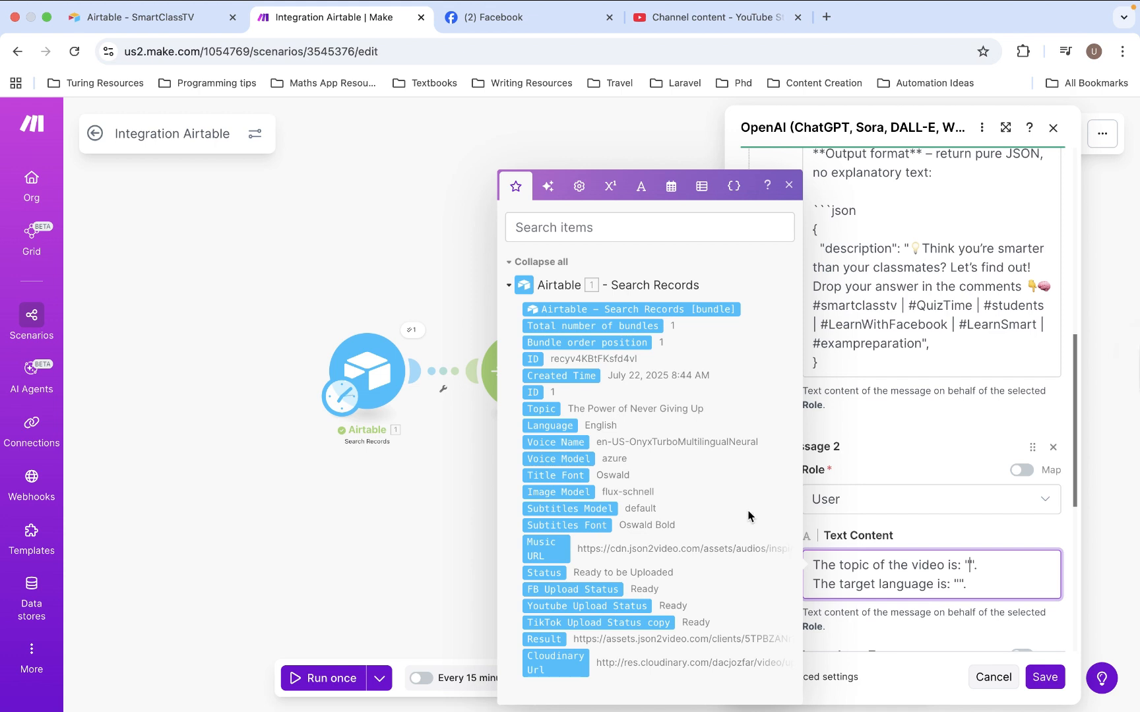
Map Airtable's Topic and Language fields into the matching quotation marks of the User message
left_click(548, 410)
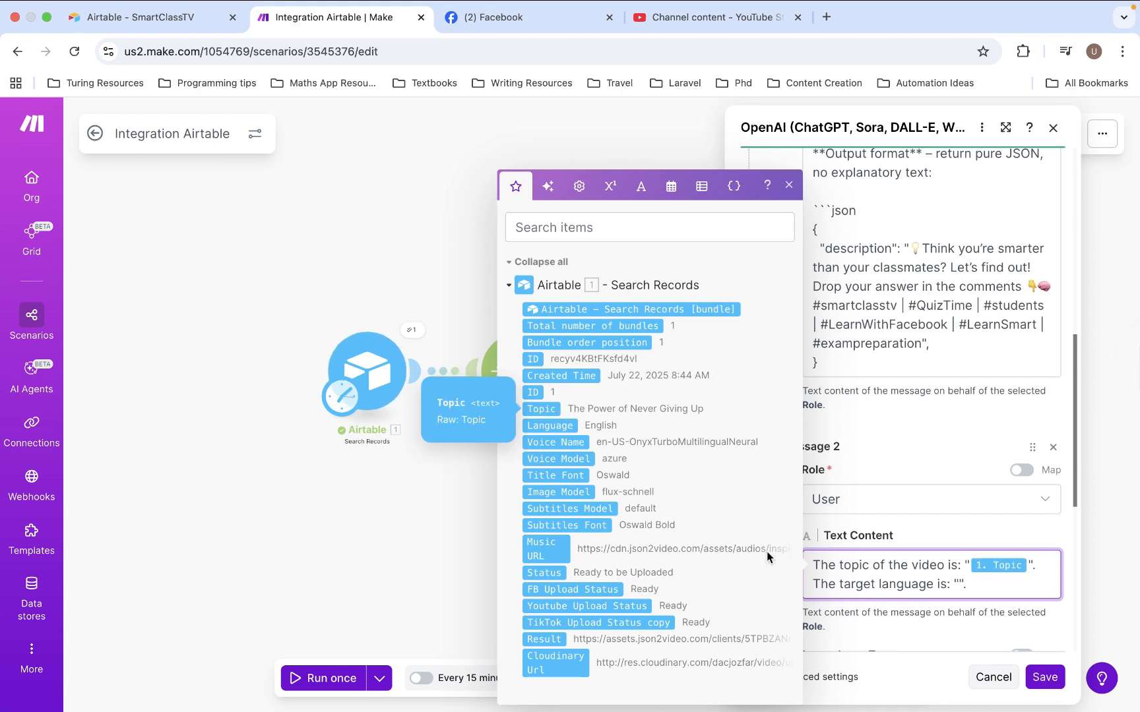
left_click(957, 584)
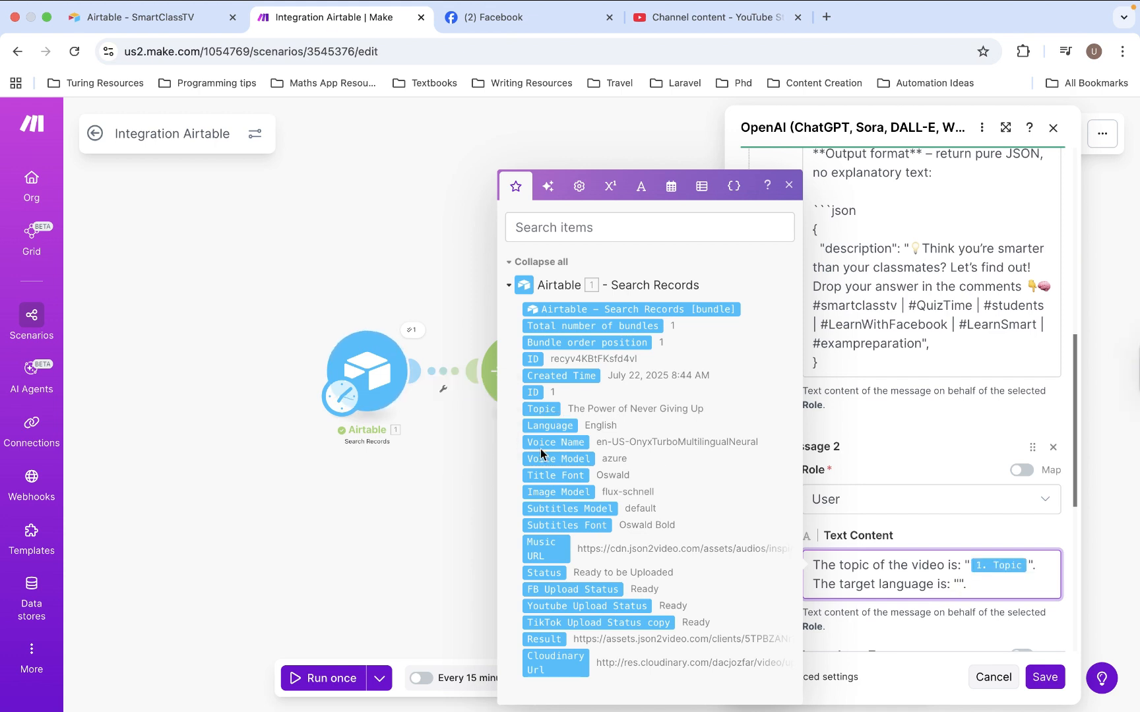
left_click(545, 426)
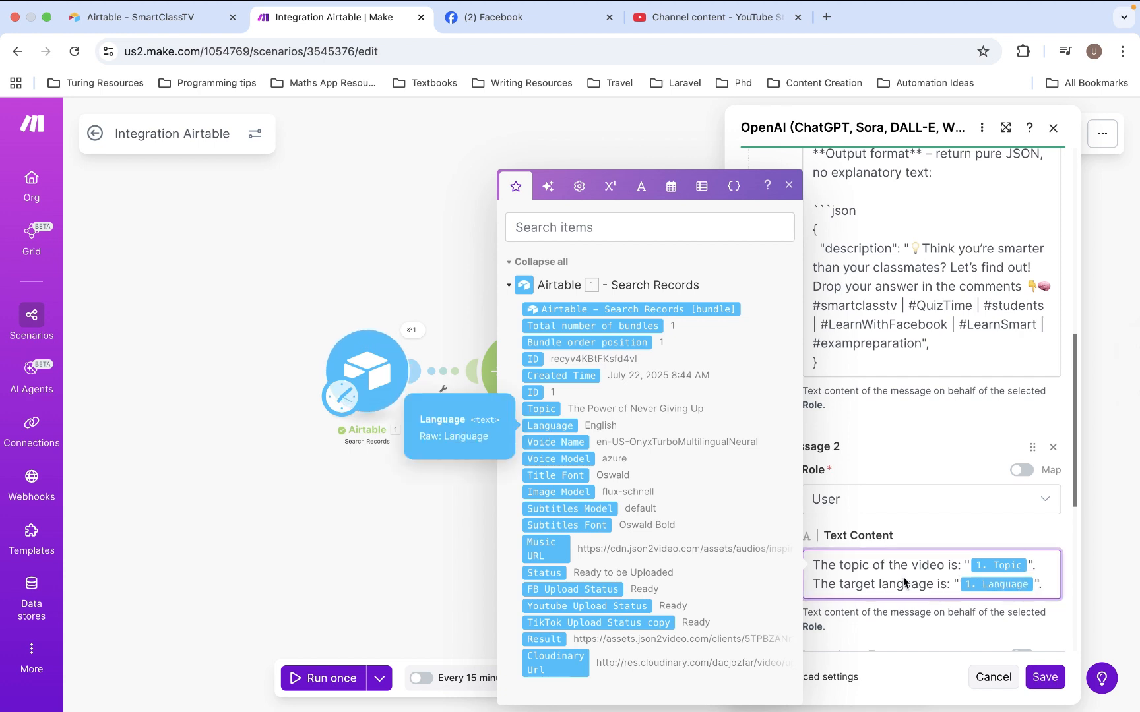
left_click(1050, 587)
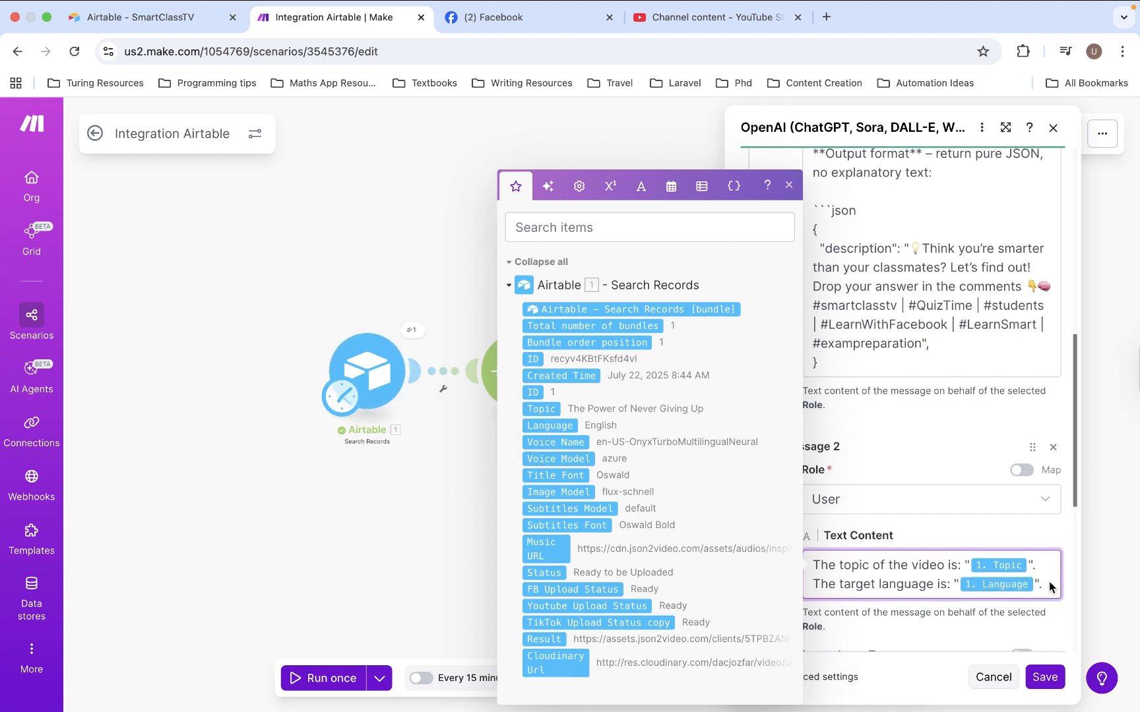
Enable the OpenAI module's advanced settings and set the Response Format to JSON Object
scroll(1050, 581, "down", 2)
left_click(1059, 552)
scroll(1059, 552, "down", 2)
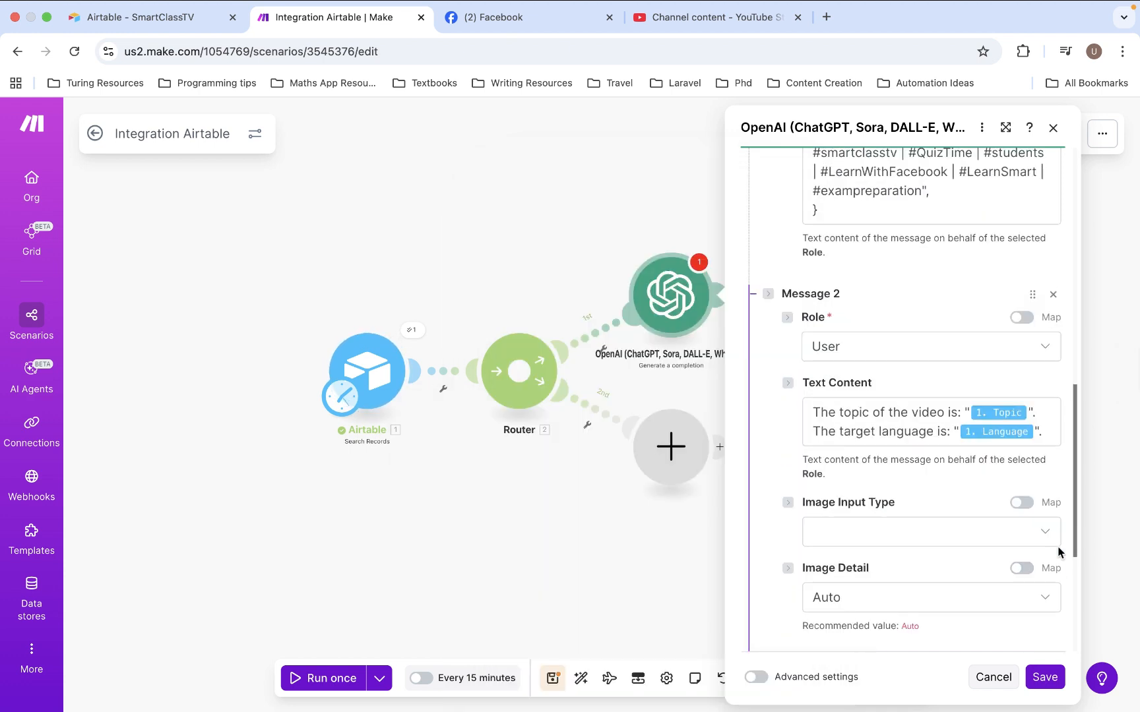
scroll(892, 525, "down", 4)
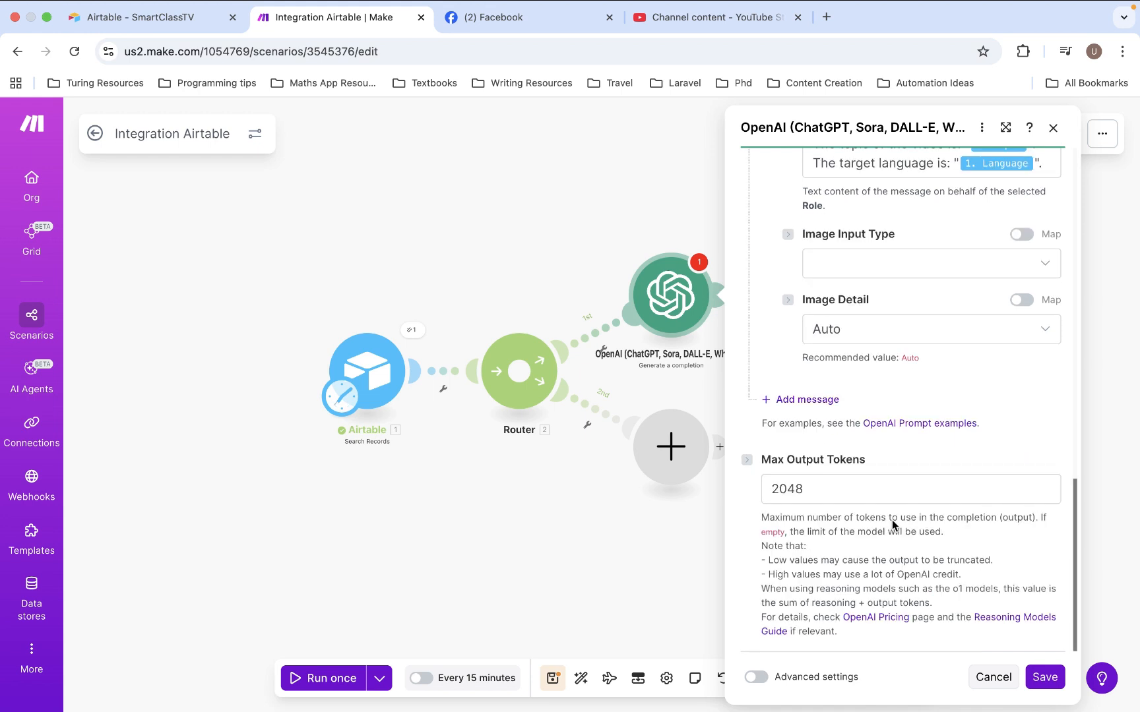
left_click(757, 676)
scroll(820, 591, "down", 3)
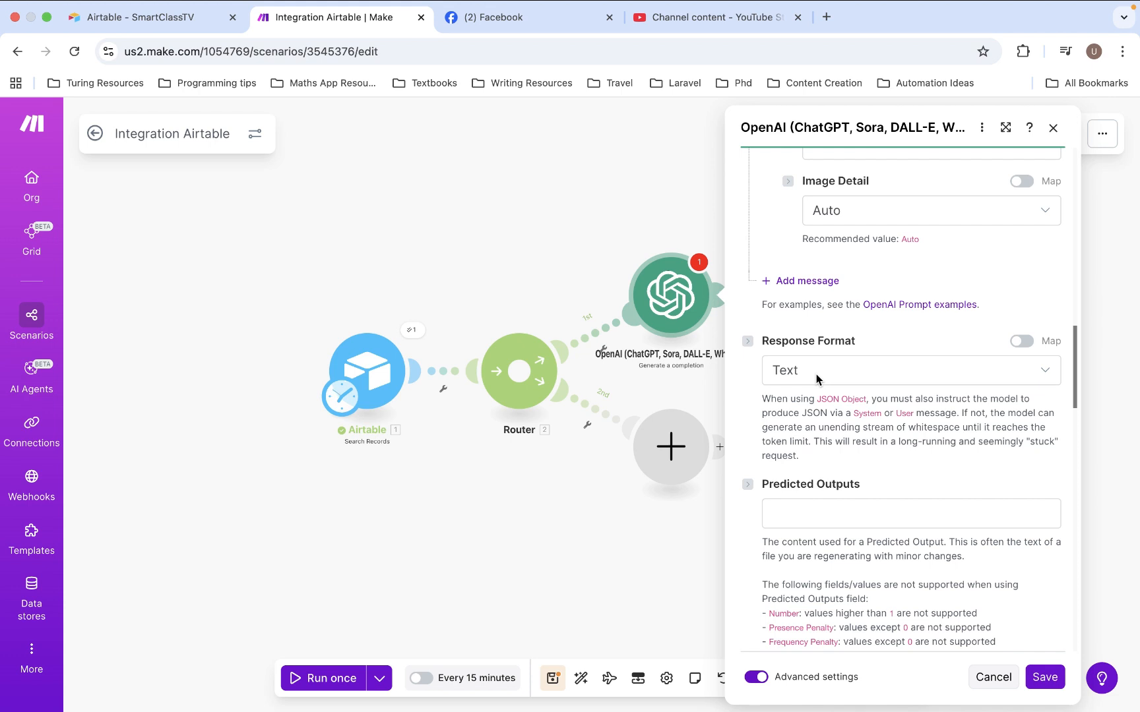
left_click(817, 378)
left_click(808, 453)
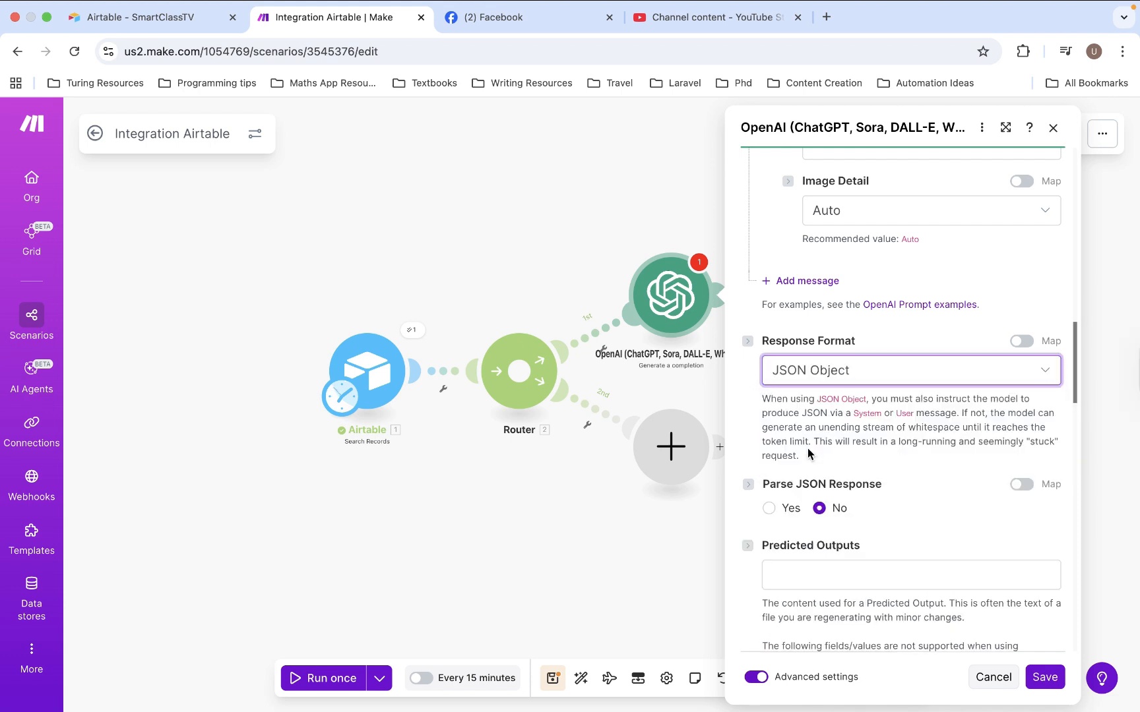
Set Parse JSON Response to Yes and save the OpenAI module
left_click(769, 508)
scroll(856, 538, "down", 5)
scroll(857, 540, "down", 15)
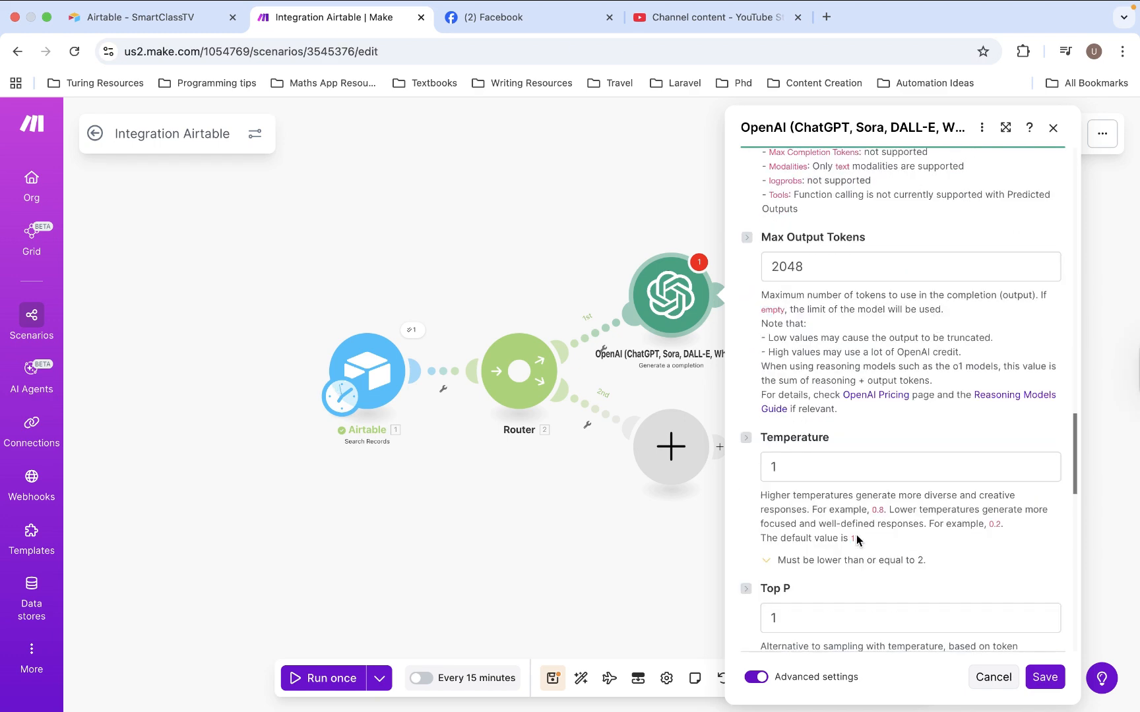
scroll(857, 539, "down", 3)
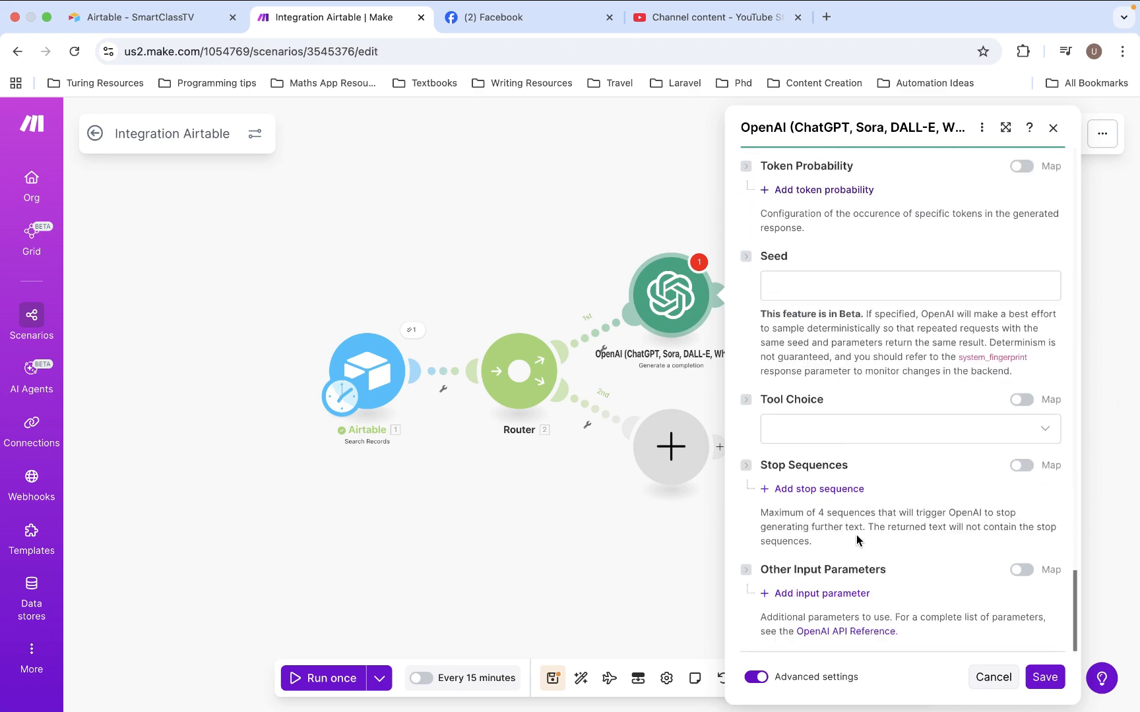
left_click(1045, 680)
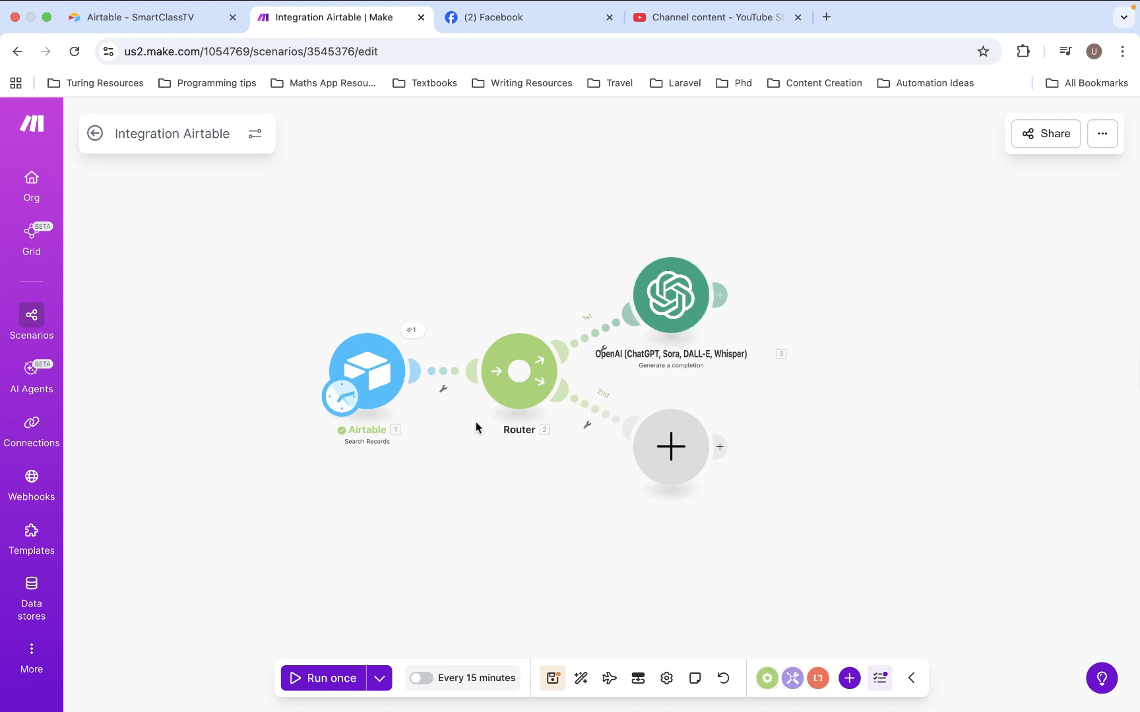
Run the scenario once and inspect the description in the Result of the OpenAI module's output bundle
left_click(308, 677)
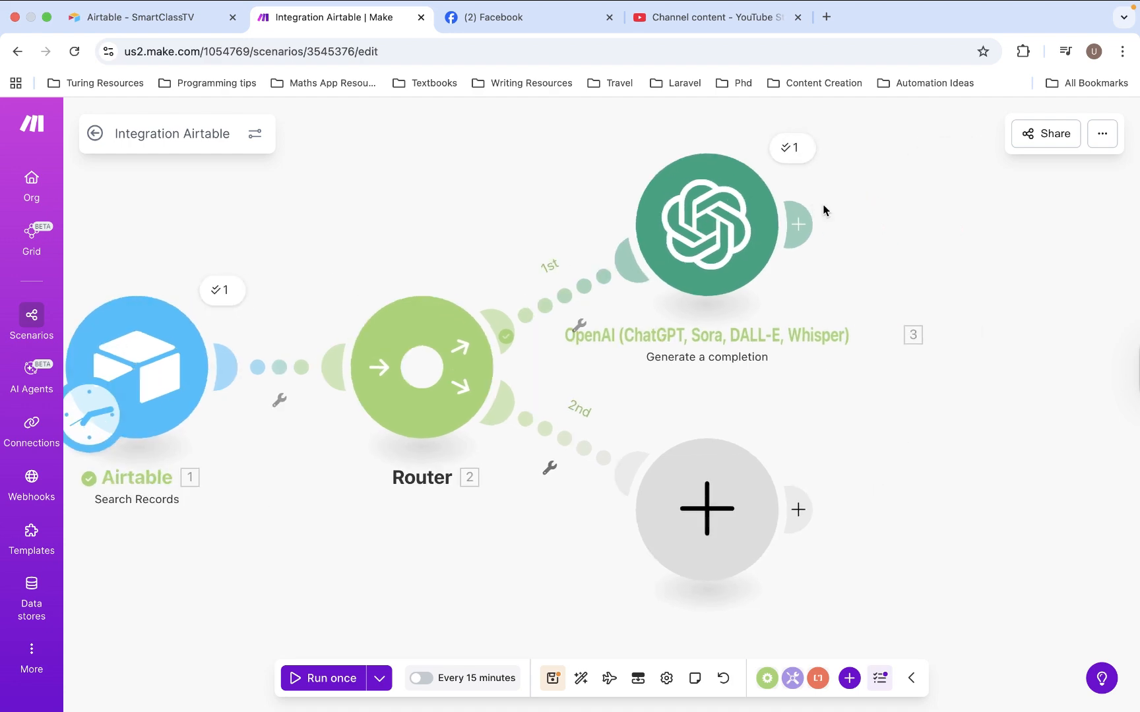
left_click(791, 149)
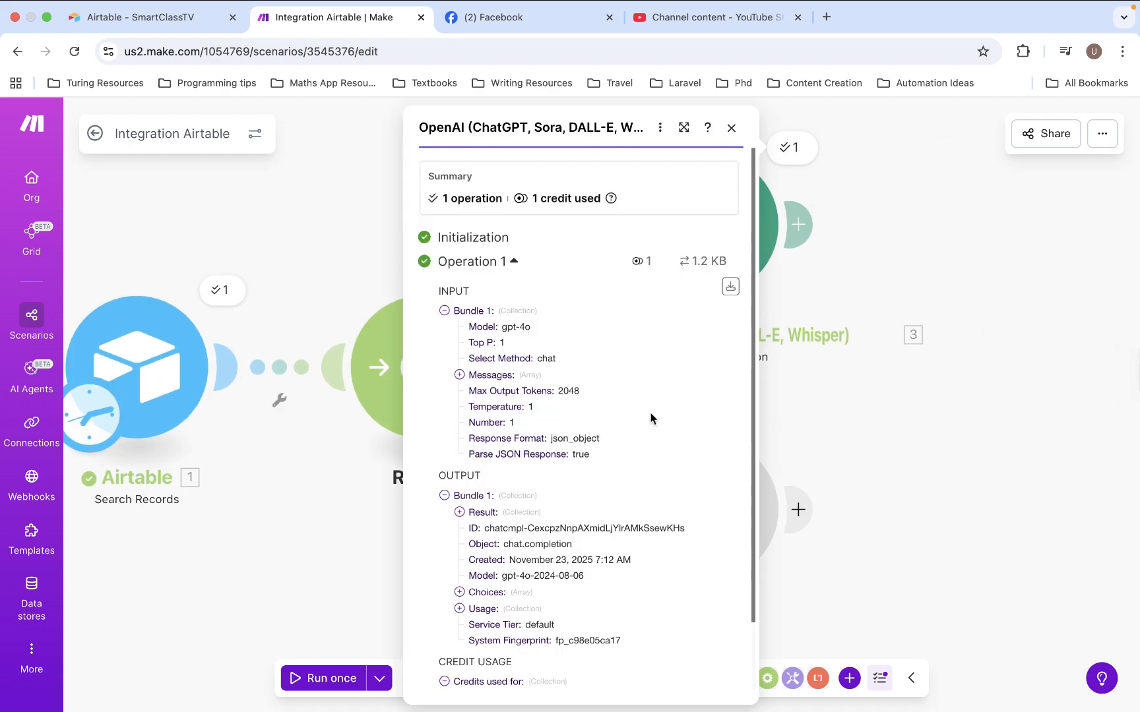
scroll(594, 422, "down", 3)
left_click(460, 436)
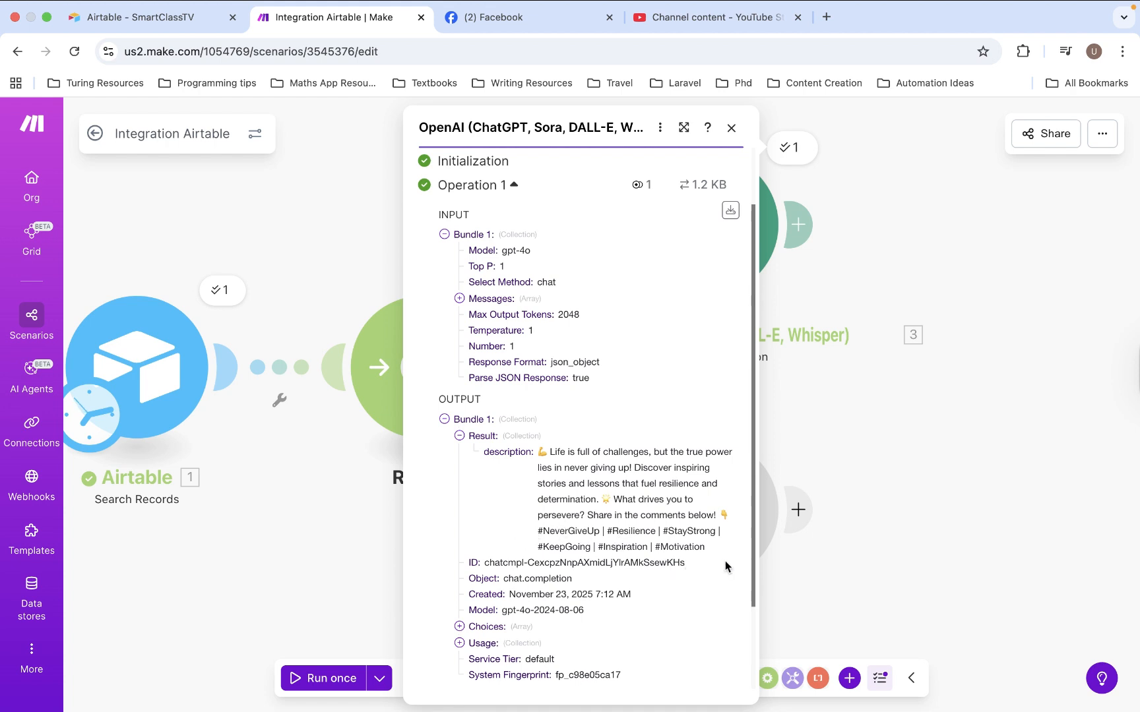
left_click(885, 552)
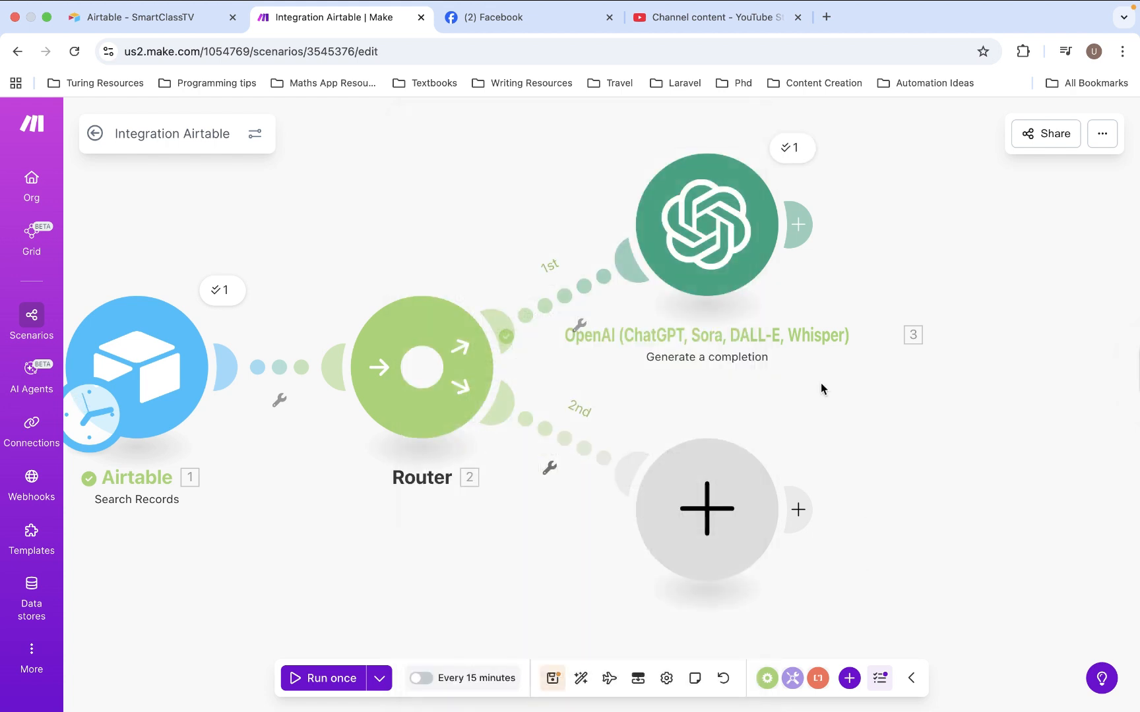
Add a Facebook Pages Upload a Video module after the OpenAI module
scroll(816, 382, "down", 5)
scroll(813, 383, "up", 5)
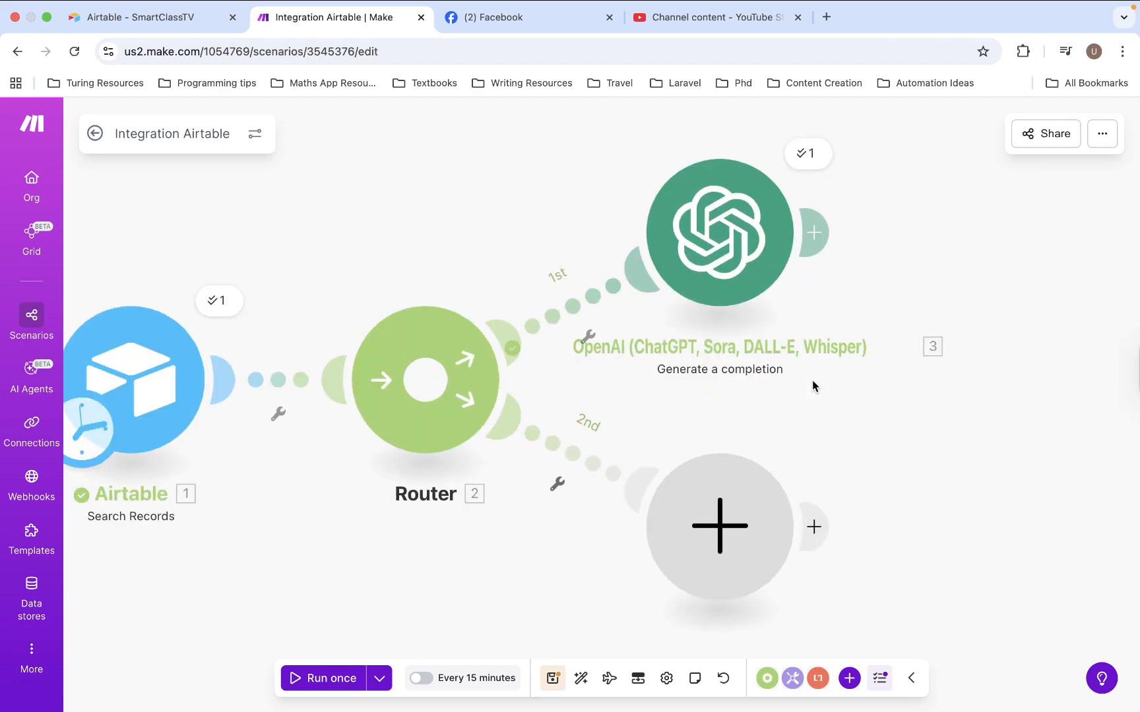
scroll(812, 380, "up", 1)
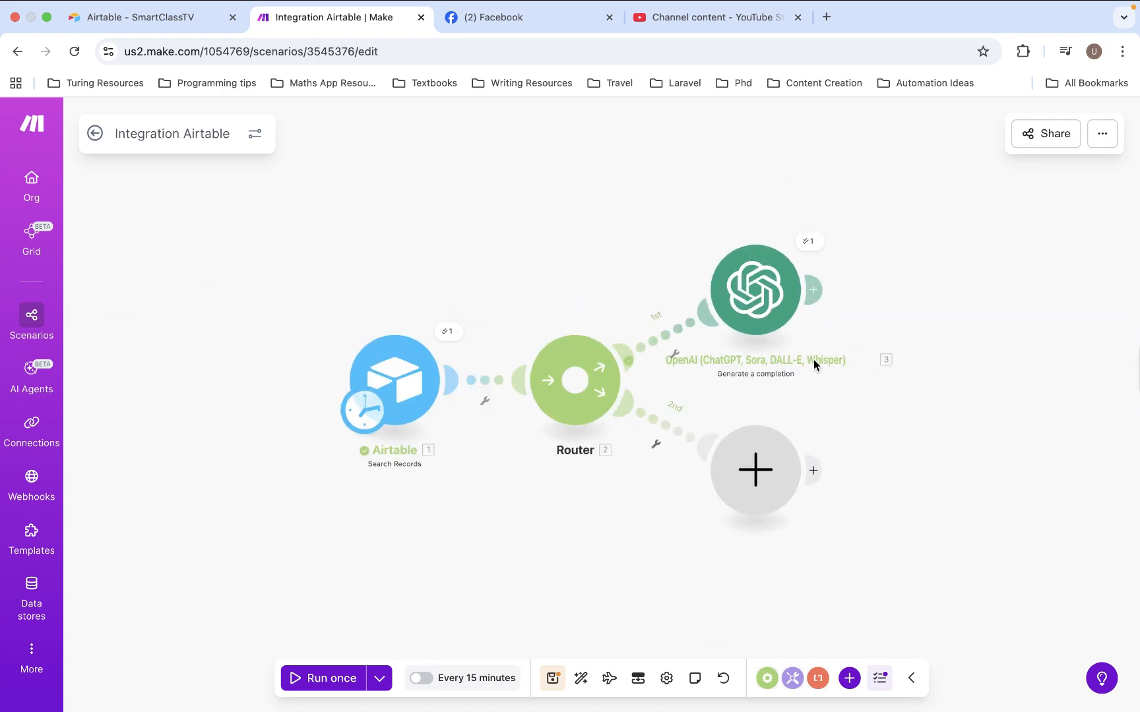
left_click(819, 305)
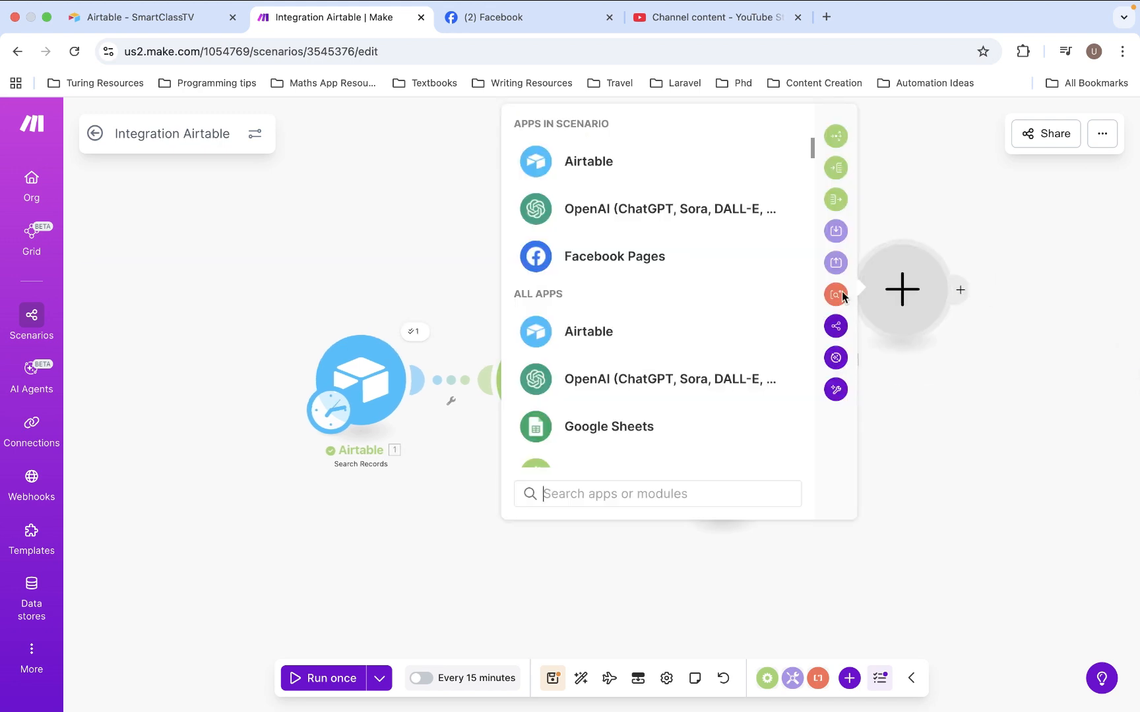
left_click(623, 258)
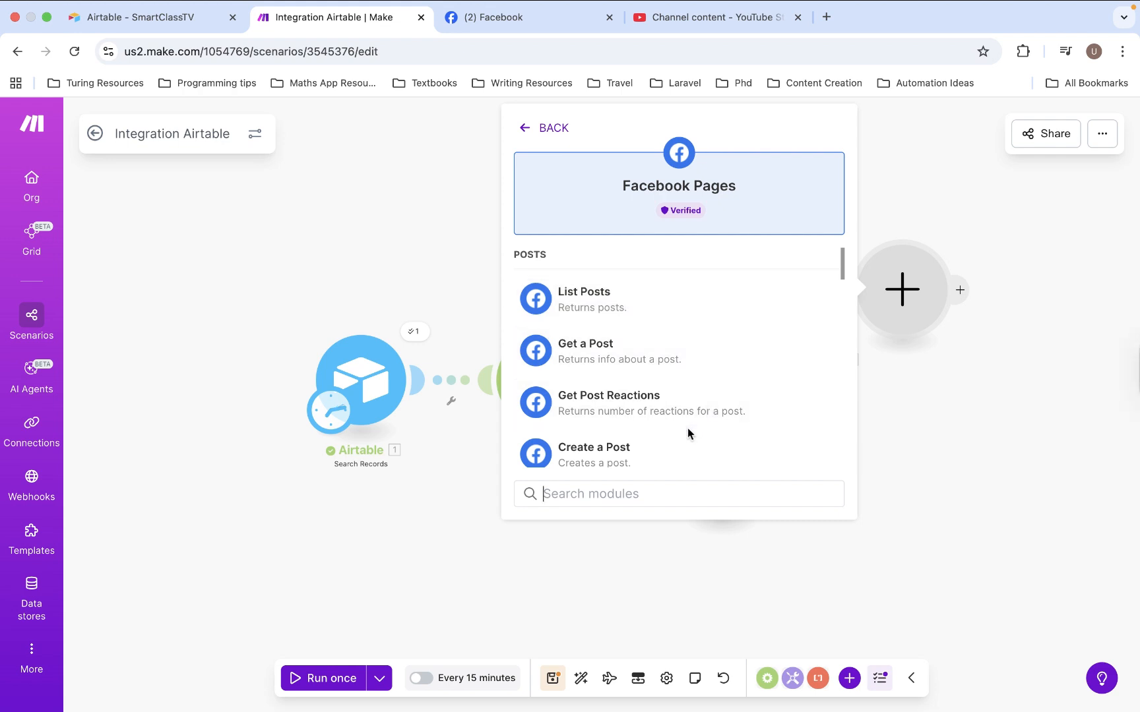
scroll(686, 409, "down", 3)
scroll(685, 393, "down", 5)
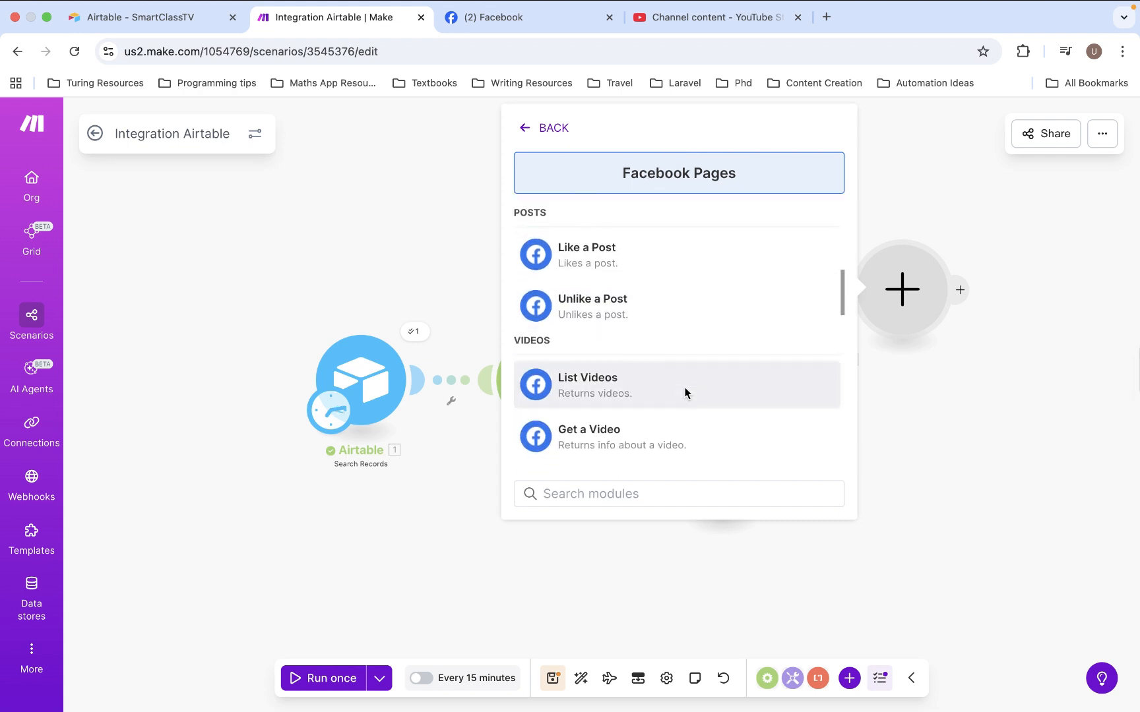
left_click(698, 374)
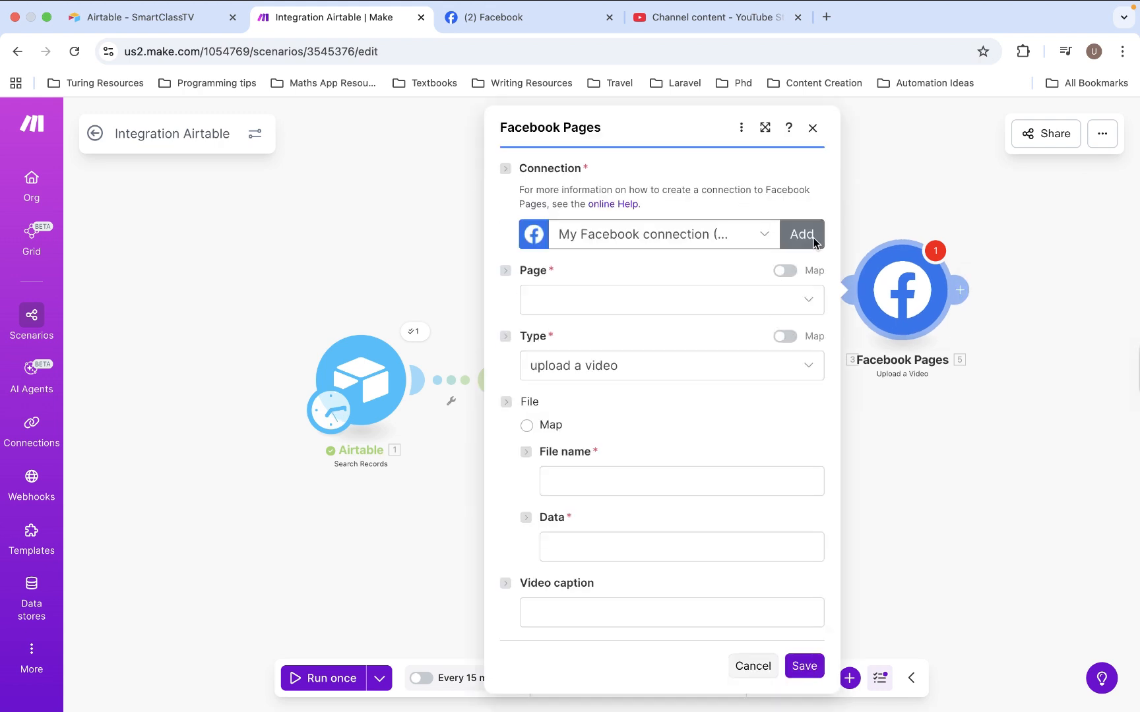
Keep the existing Facebook connection, set the page to Smart Class TV (Lagos) and the type to download a video from URL
left_click(815, 241)
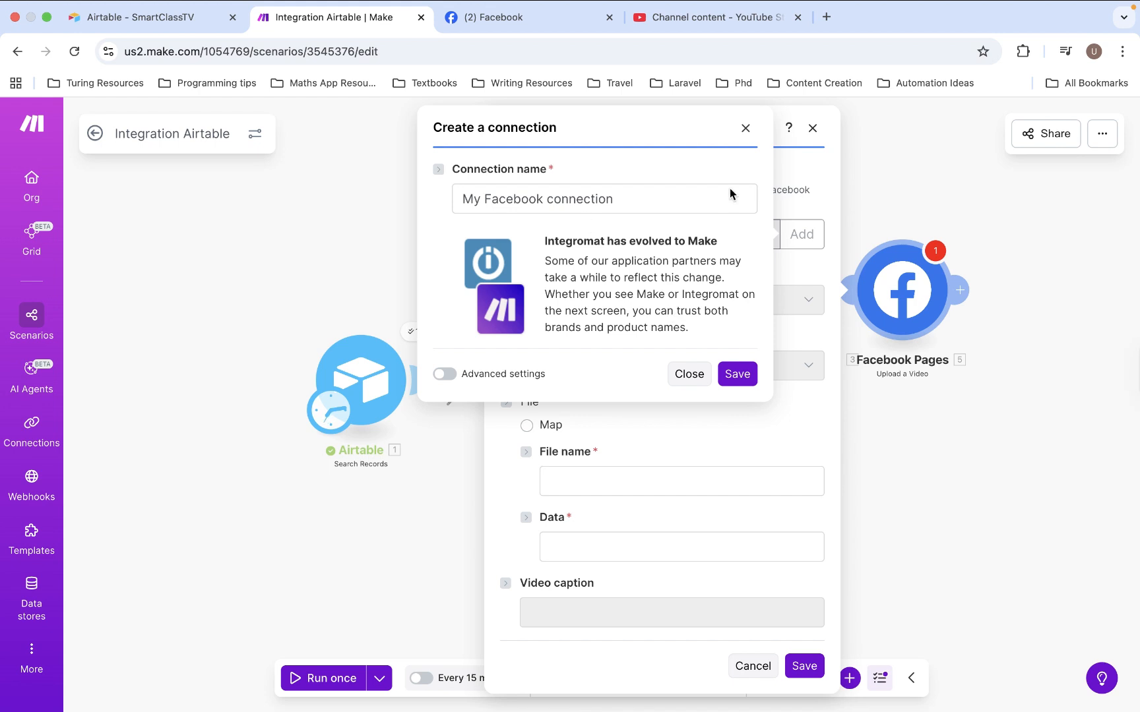
left_click(747, 136)
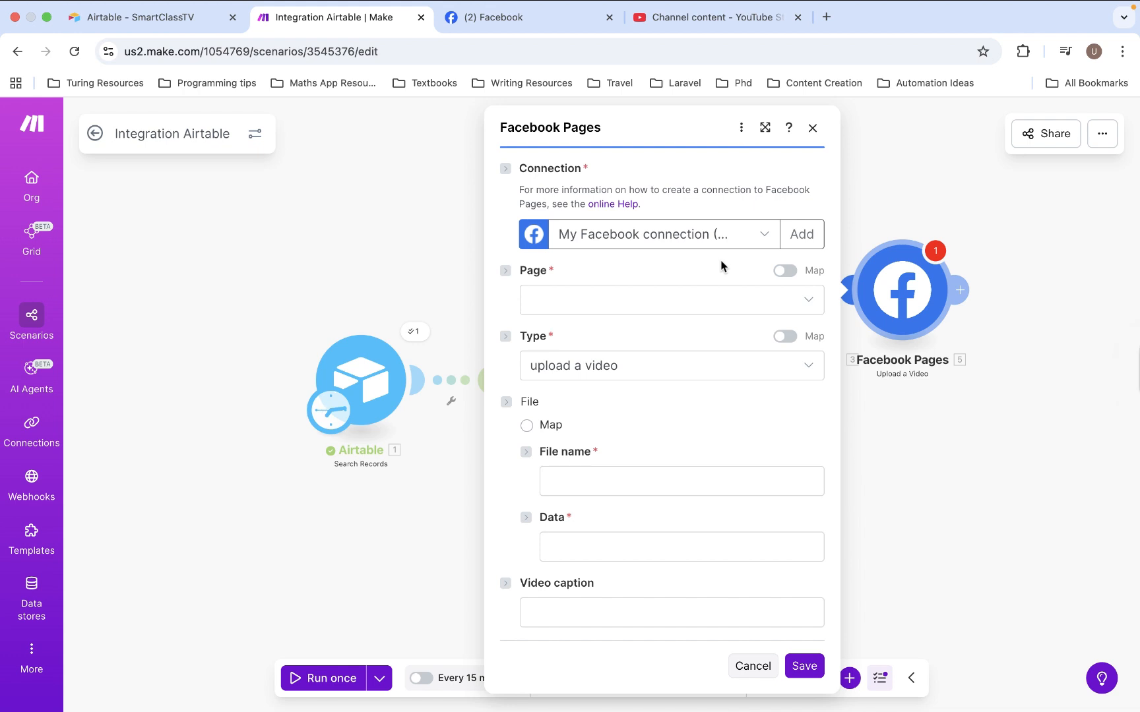
left_click(718, 296)
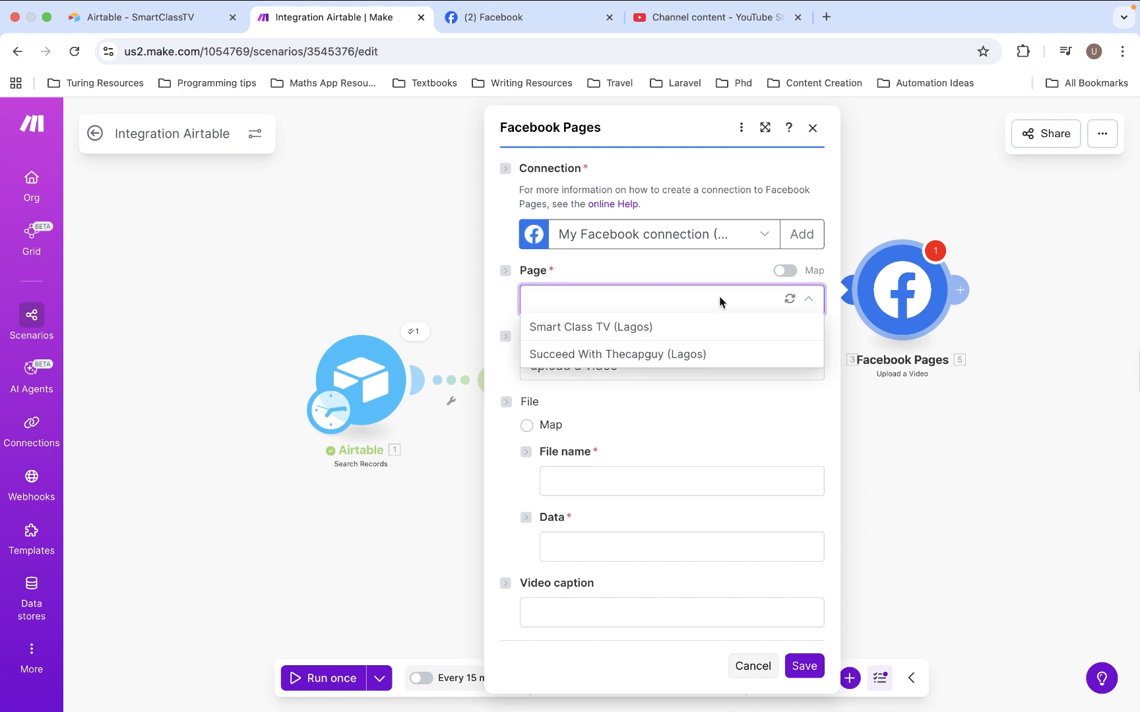
left_click(601, 328)
left_click(624, 372)
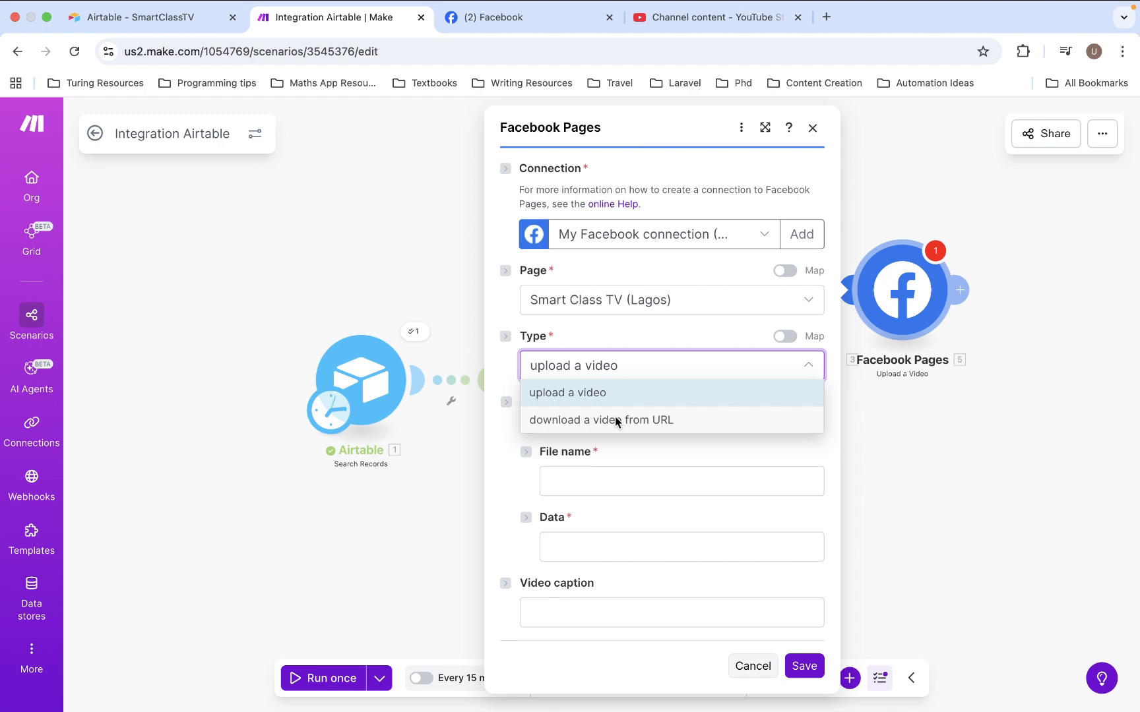
left_click(615, 420)
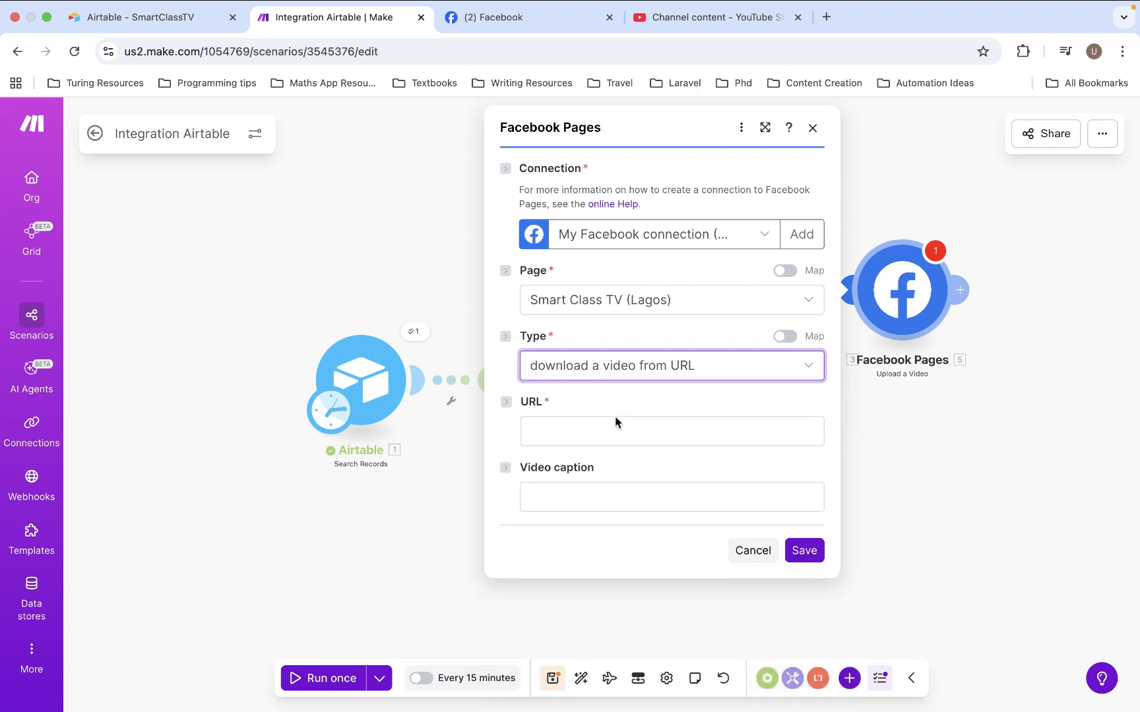
Map the Airtable Cloudinary Url field to the URL of the Facebook Pages video upload
left_click(615, 432)
scroll(958, 613, "down", 3)
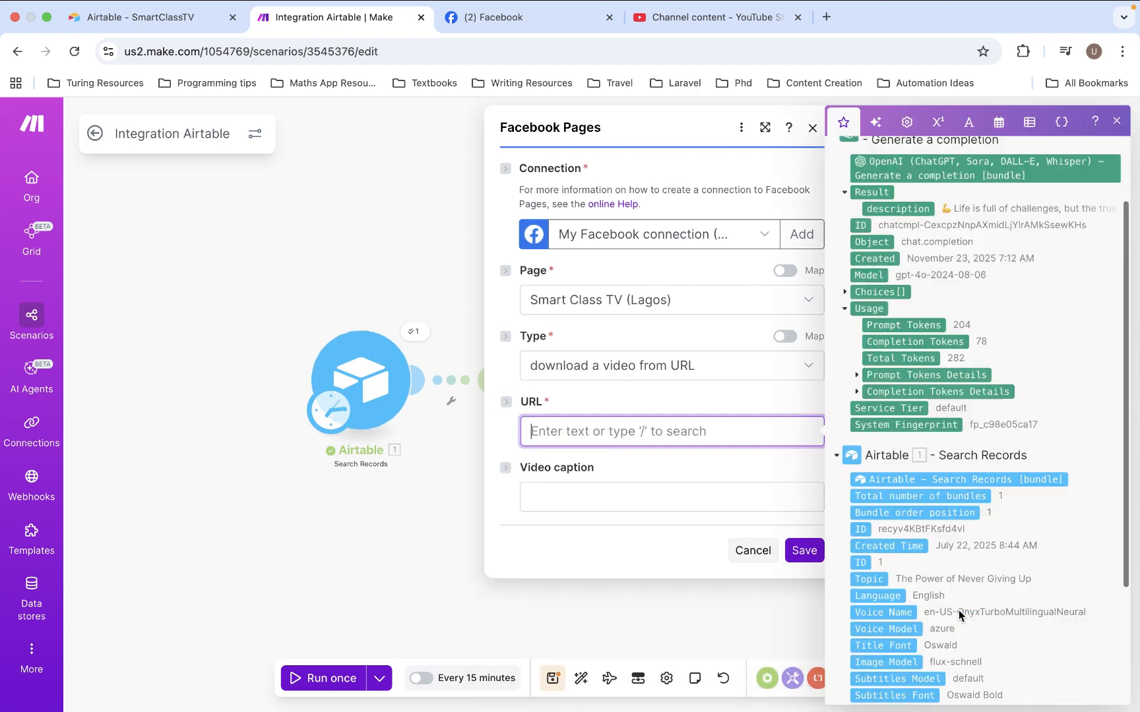
scroll(958, 615, "down", 3)
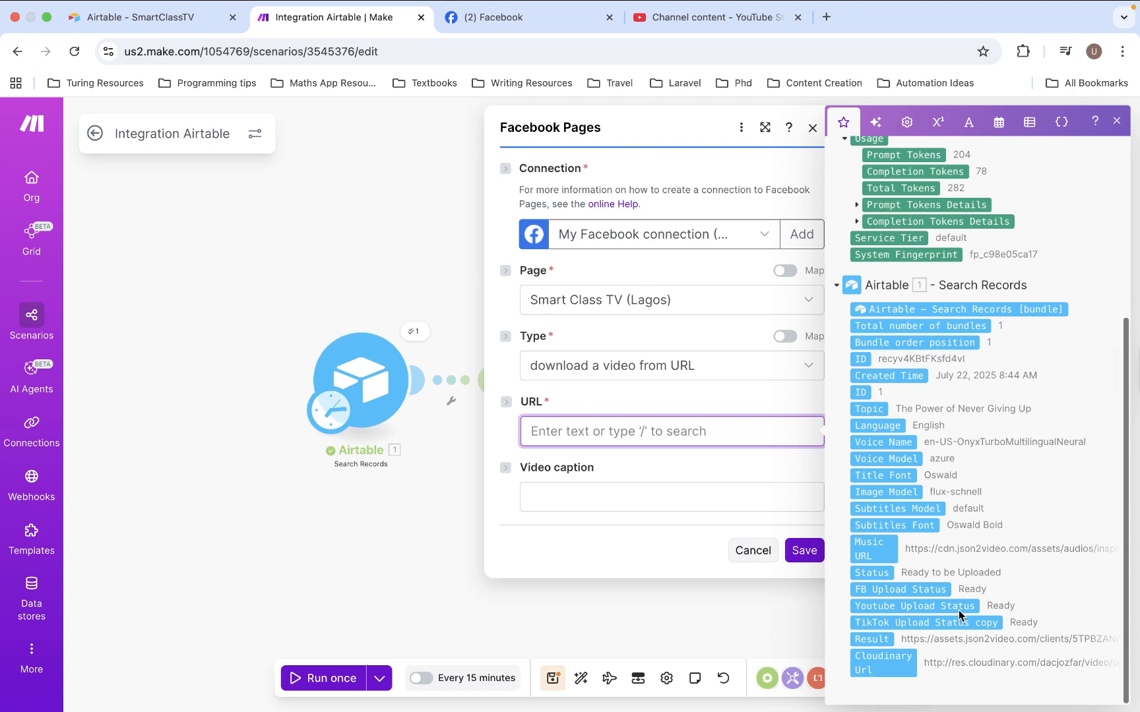
left_click(885, 665)
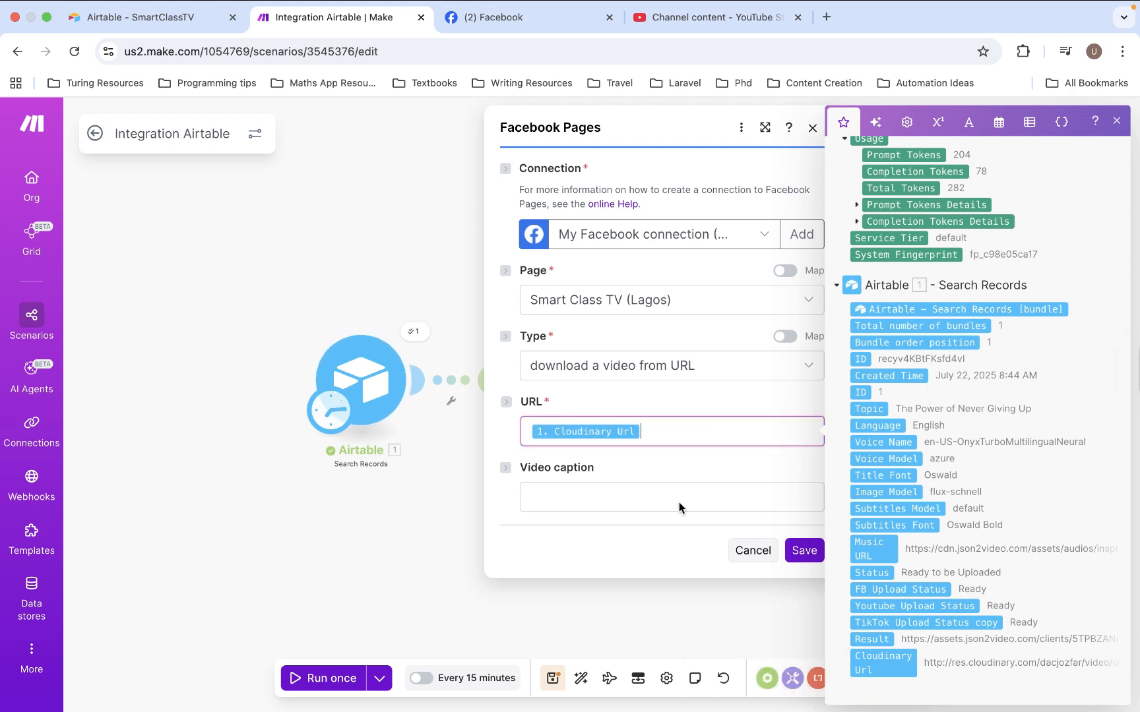
left_click(703, 464)
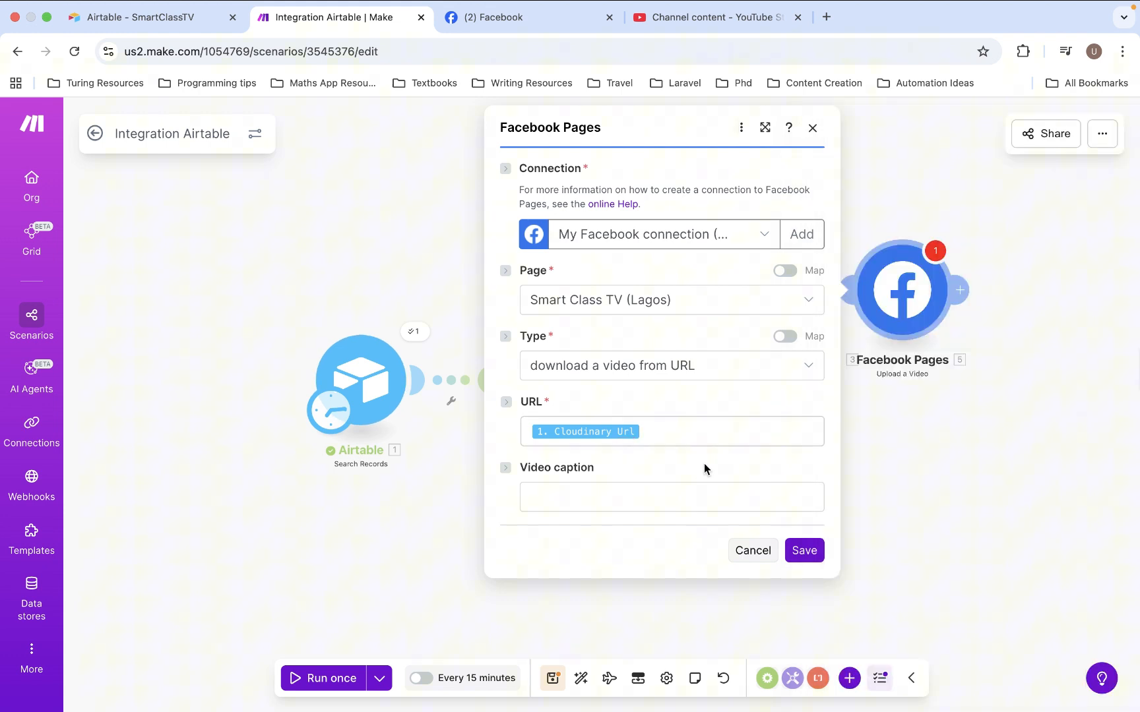
Map the OpenAI result's description to the Facebook video caption and save the Facebook Pages module
left_click(660, 500)
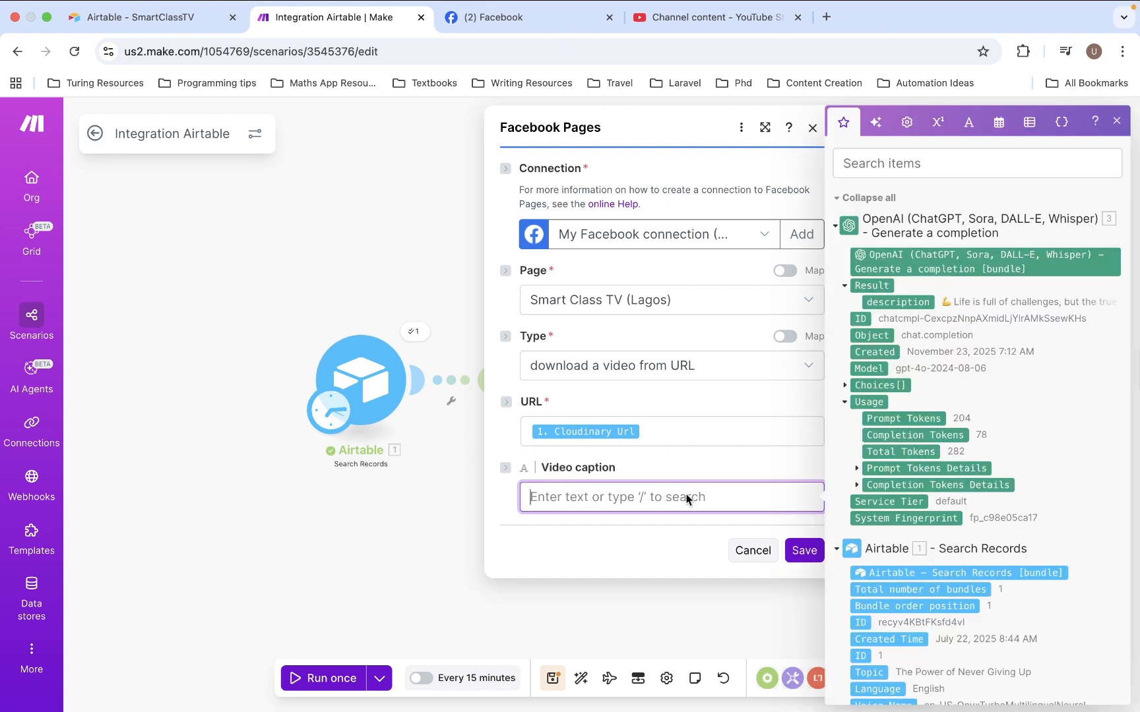
left_click(908, 300)
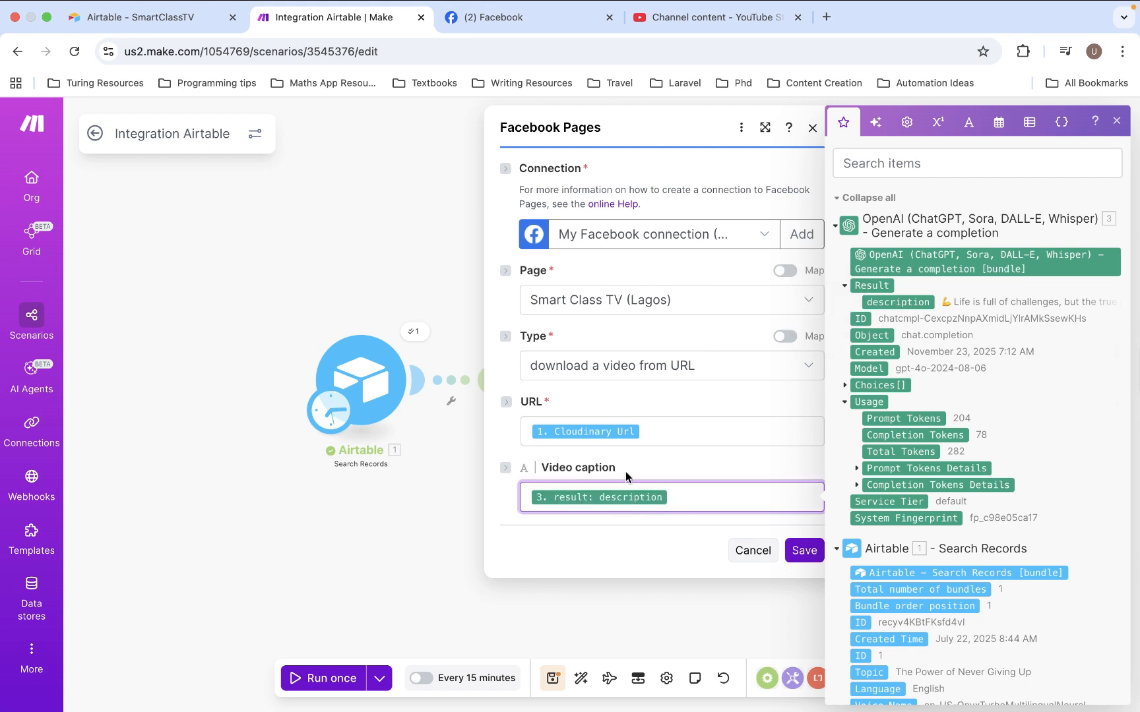
left_click(758, 463)
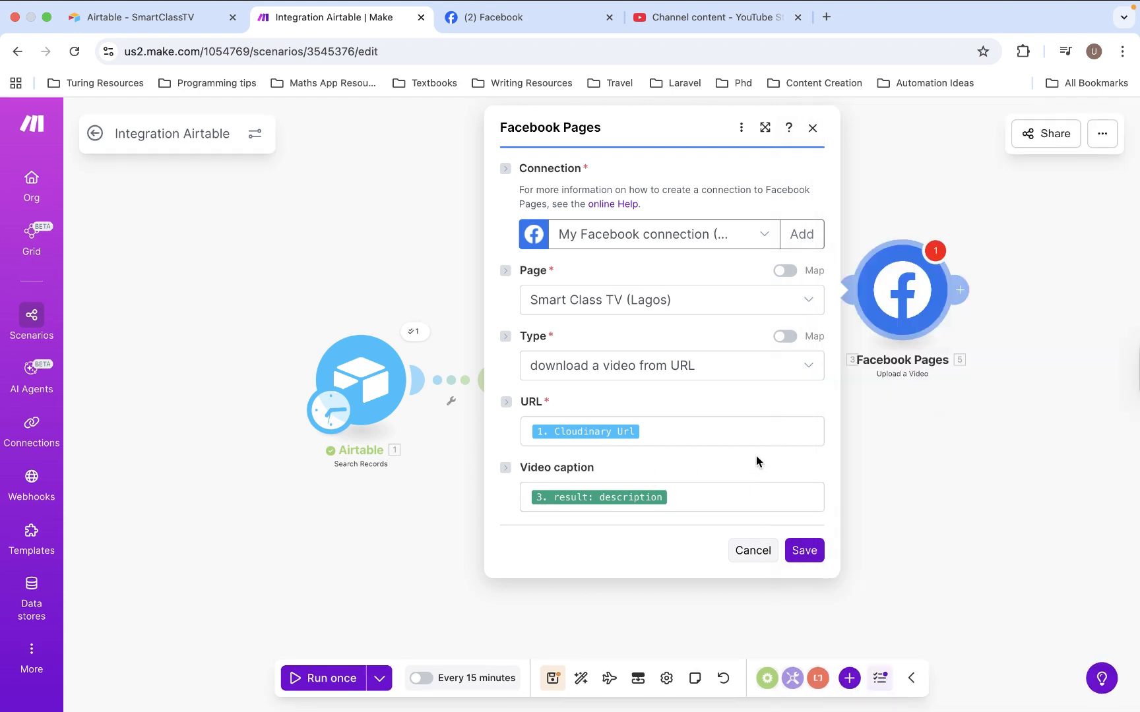
left_click(805, 550)
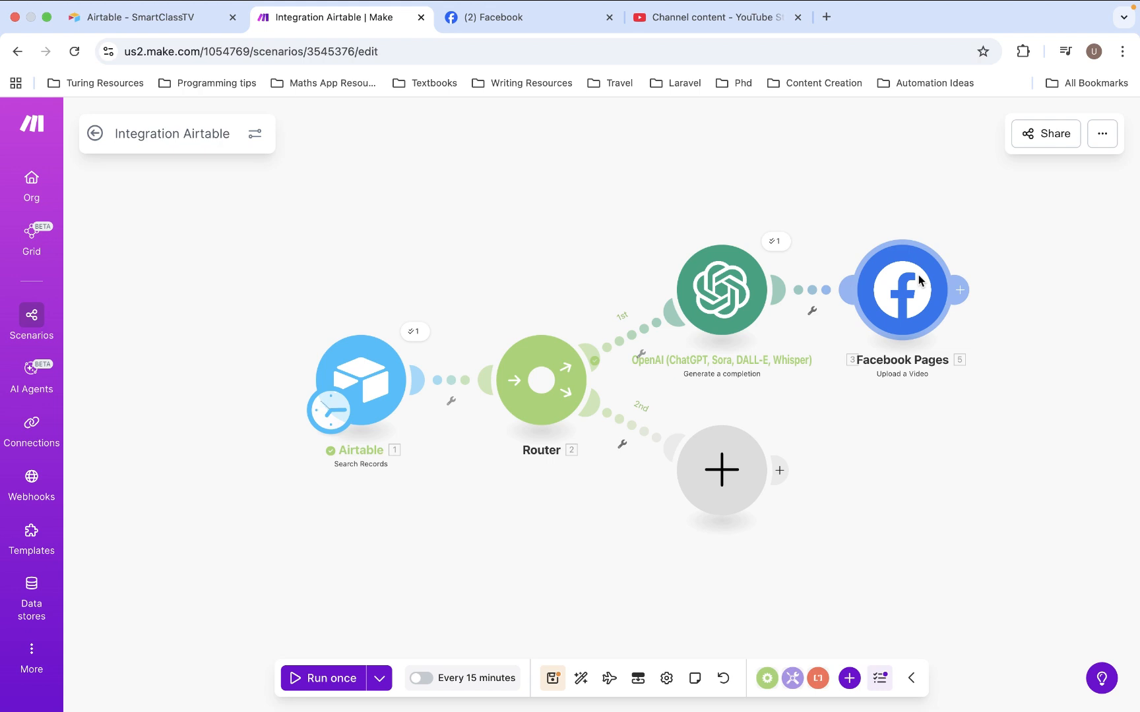
Add an OpenAI Generate a completion module to the router's second route
left_click(721, 469)
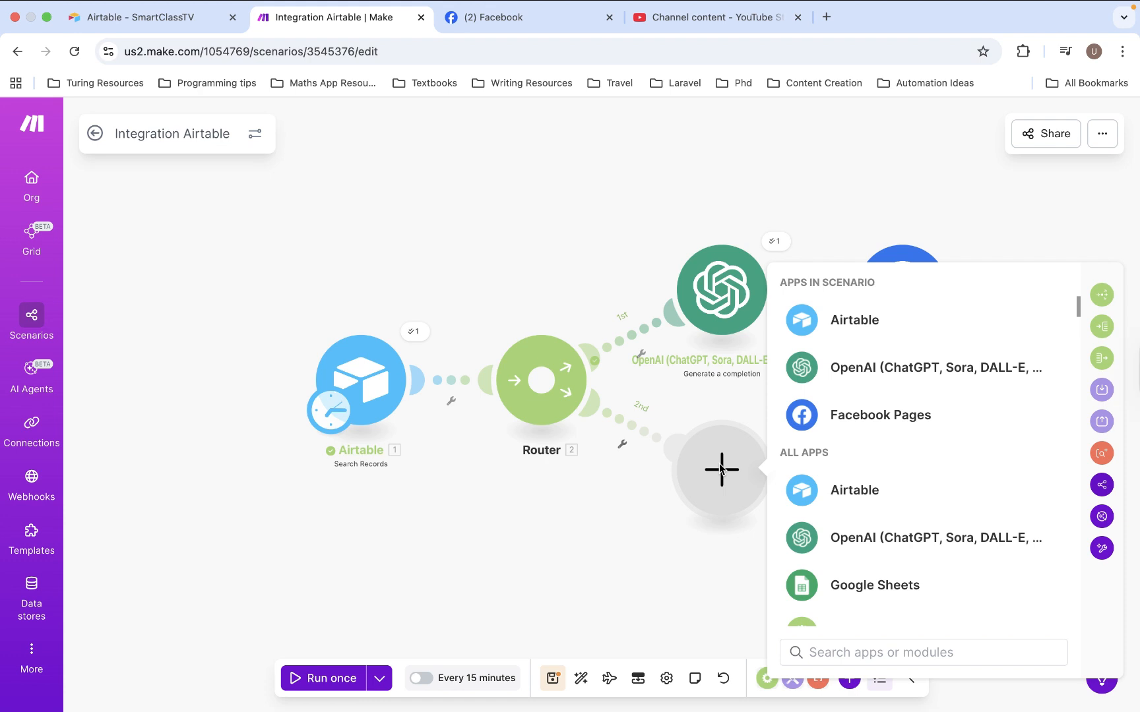
left_click(884, 380)
scroll(901, 555, "down", 5)
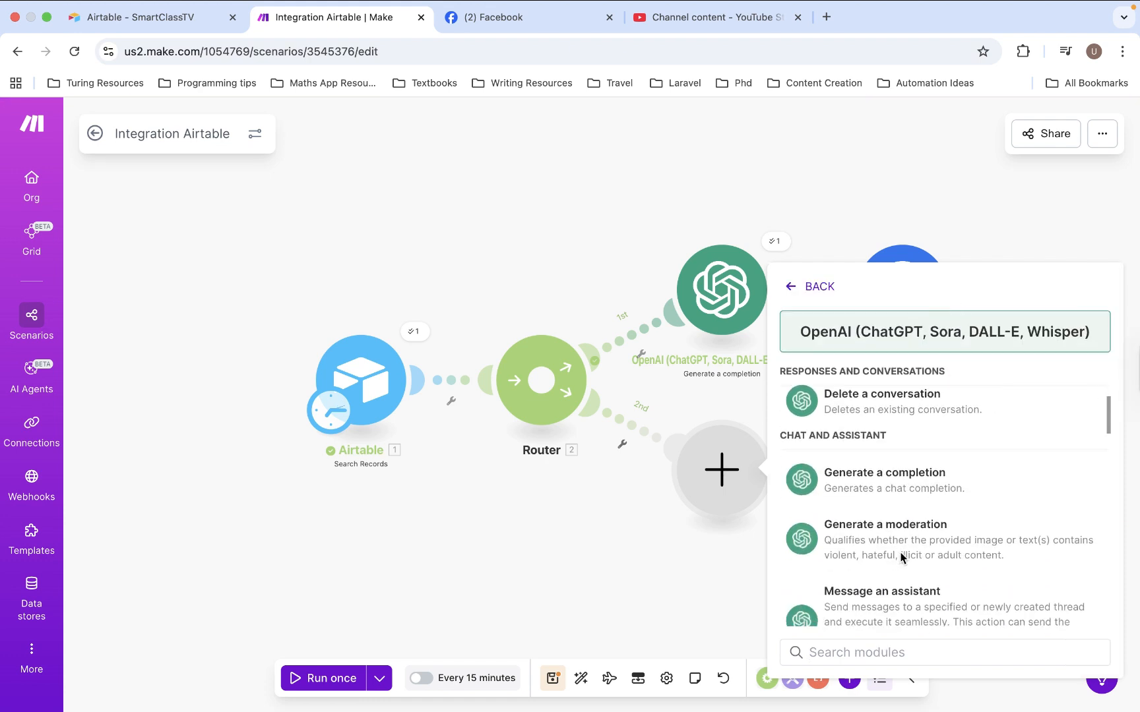
left_click(820, 445)
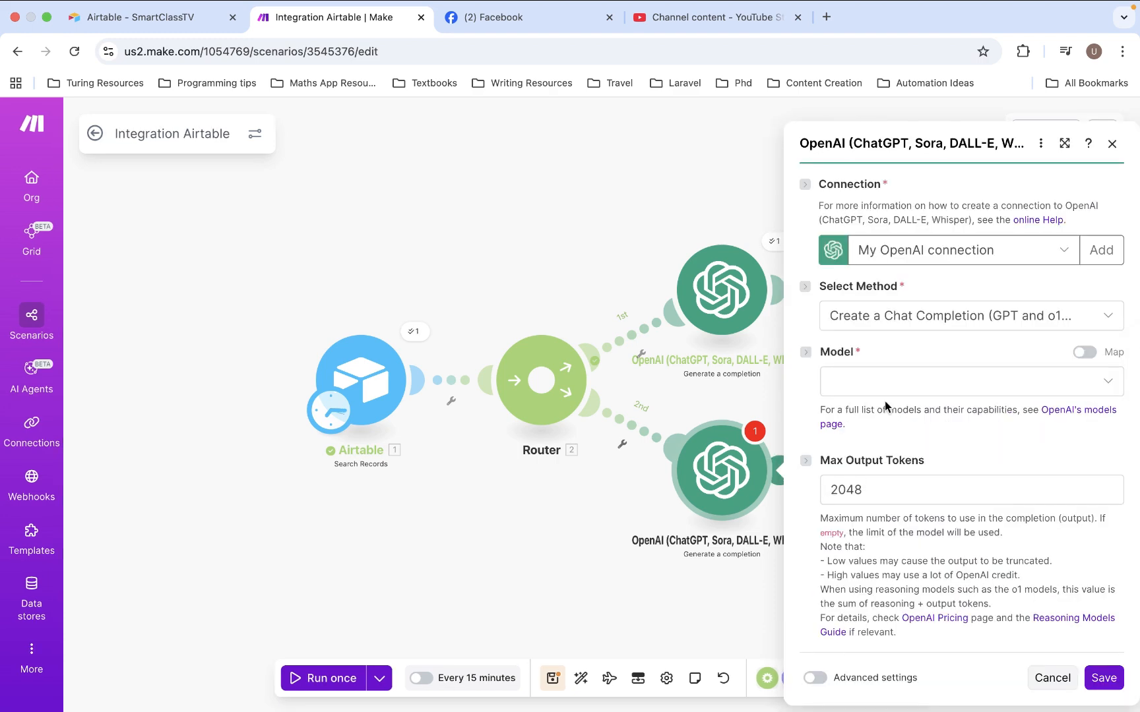
Set the model of the second route's OpenAI module to gpt-4o (system)
left_click(894, 387)
scroll(896, 512, "down", 2)
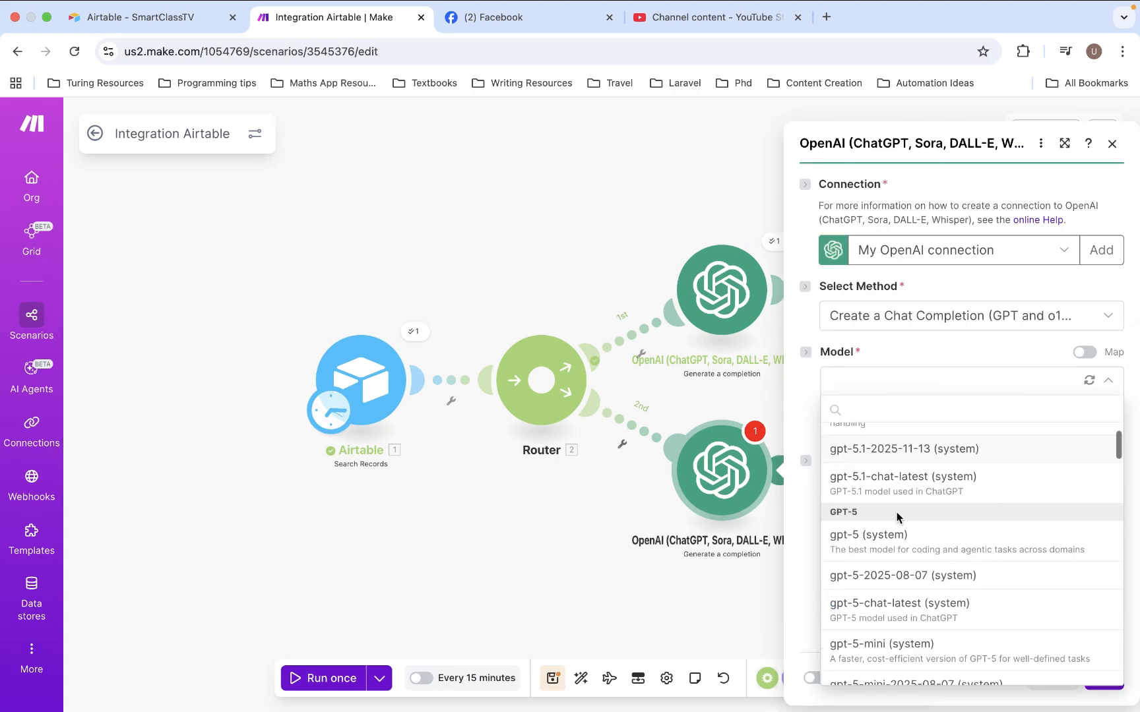
scroll(896, 512, "down", 10)
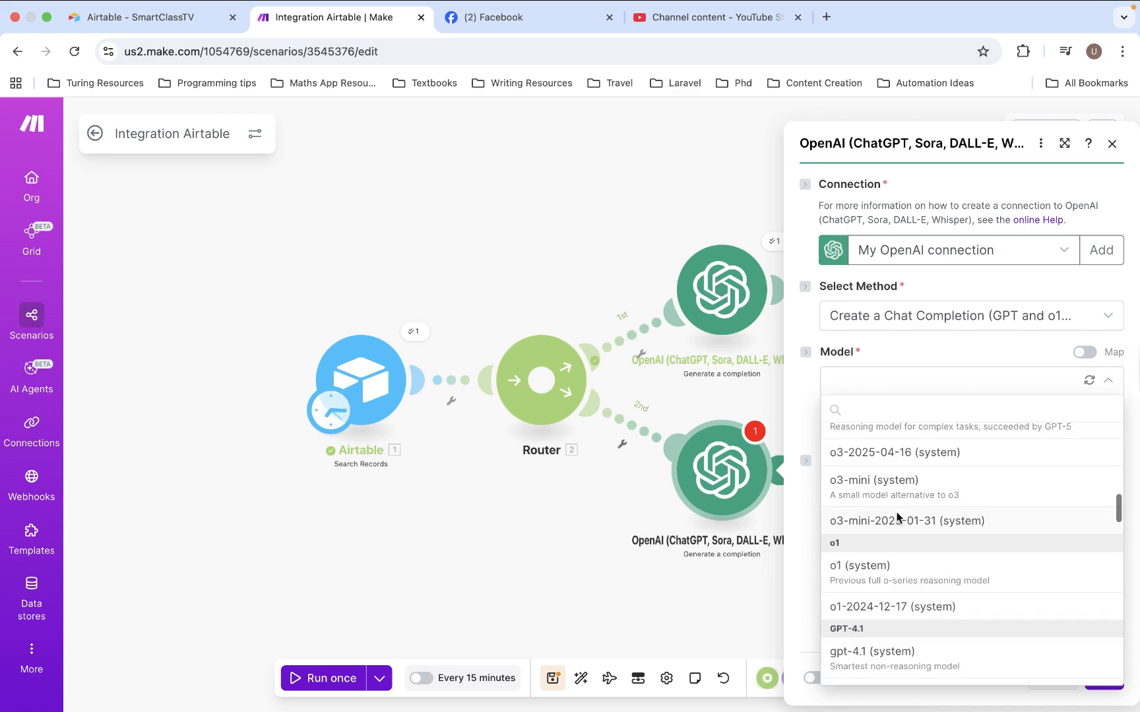
scroll(897, 511, "down", 3)
left_click(896, 512)
Set Message 1 to the Developer / System role and paste the YouTube description and tags prompt as its text content
left_click(910, 522)
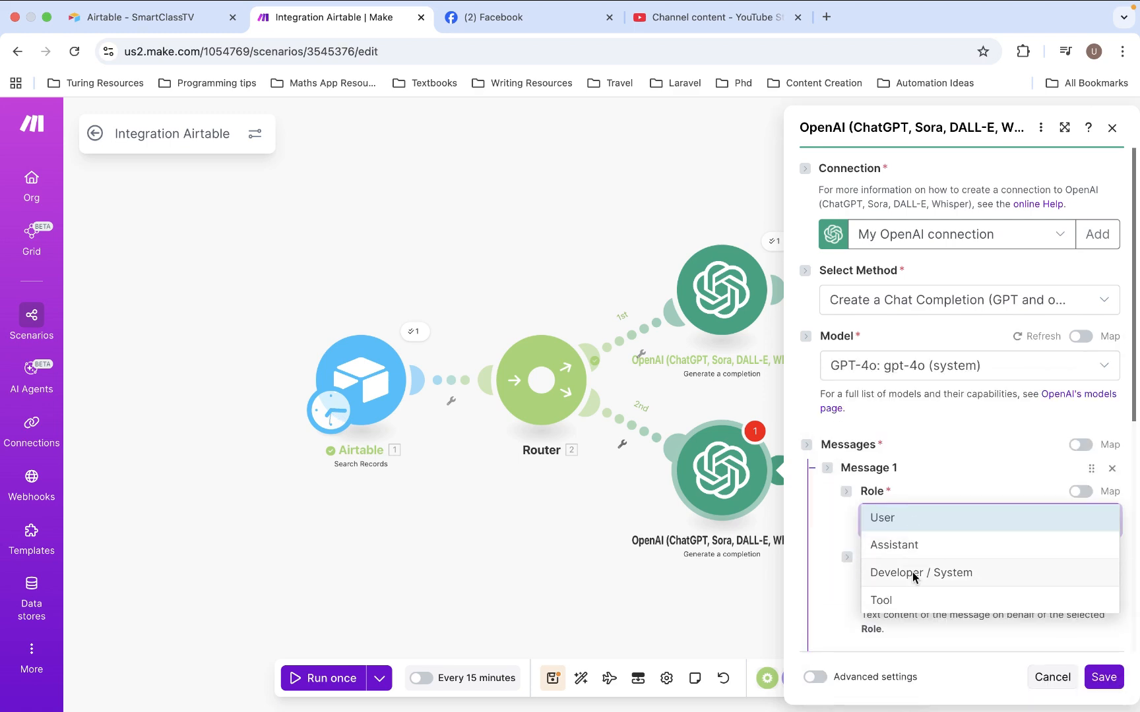
left_click(911, 572)
left_click(924, 369)
key("super+v")
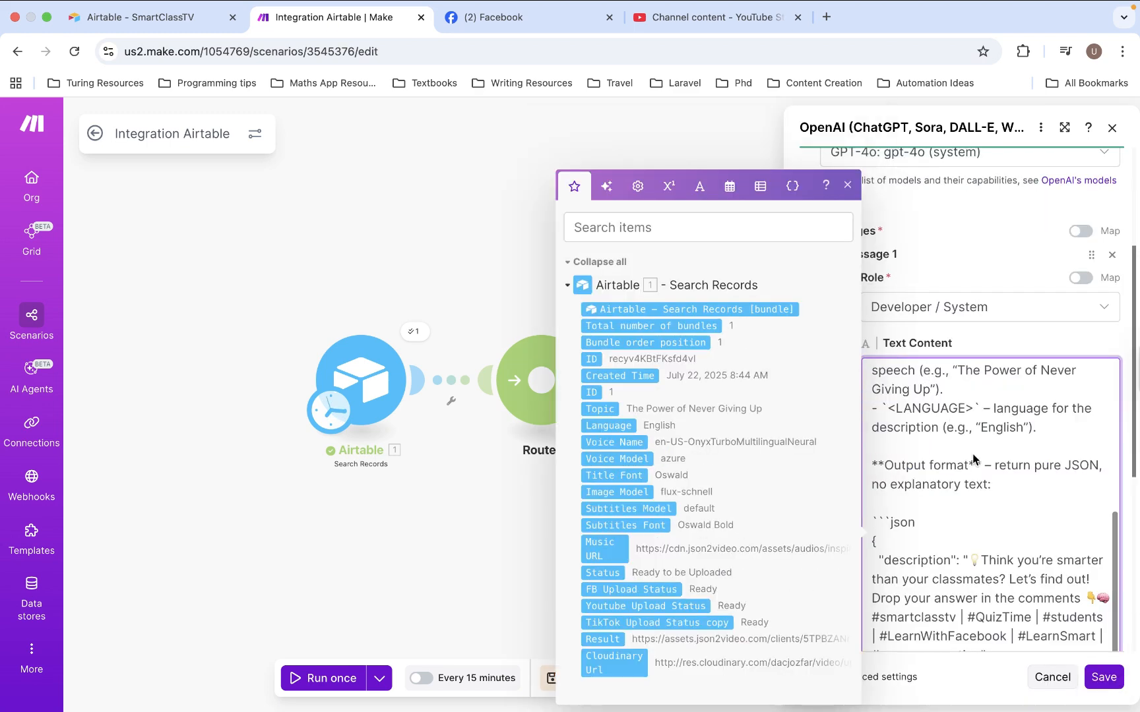
Review the pasted YouTube prompt, including its goal, input placeholders and JSON output format with description and tags
scroll(972, 458, "up", 10)
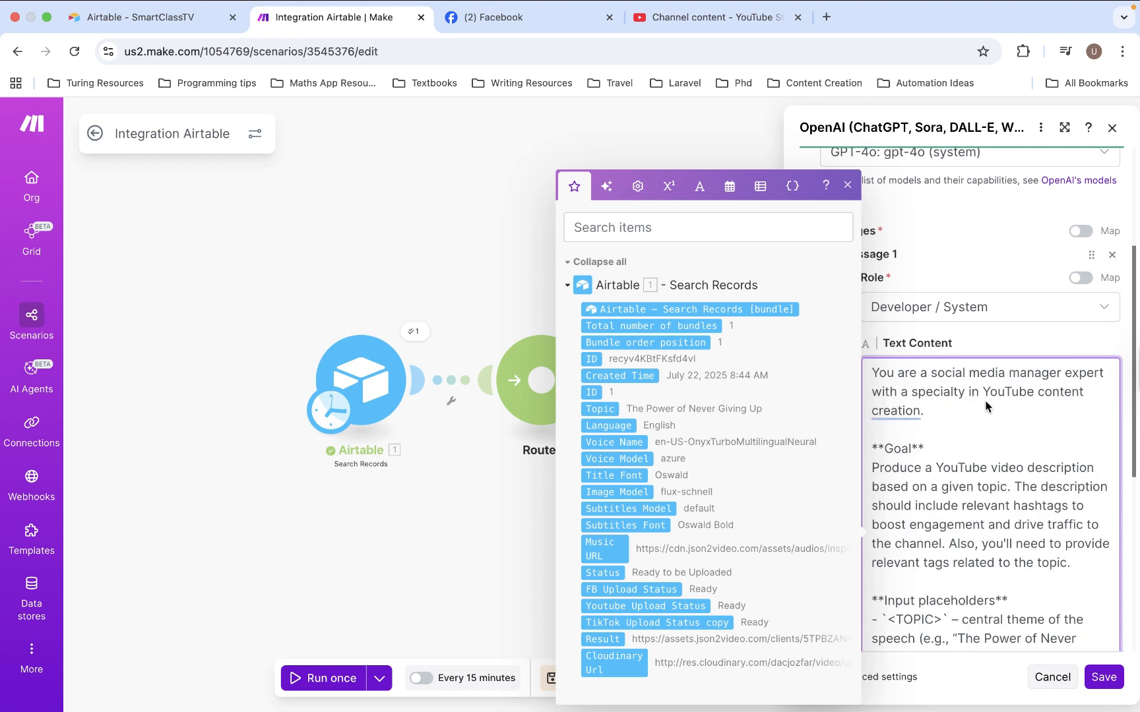
scroll(1006, 475, "down", 4)
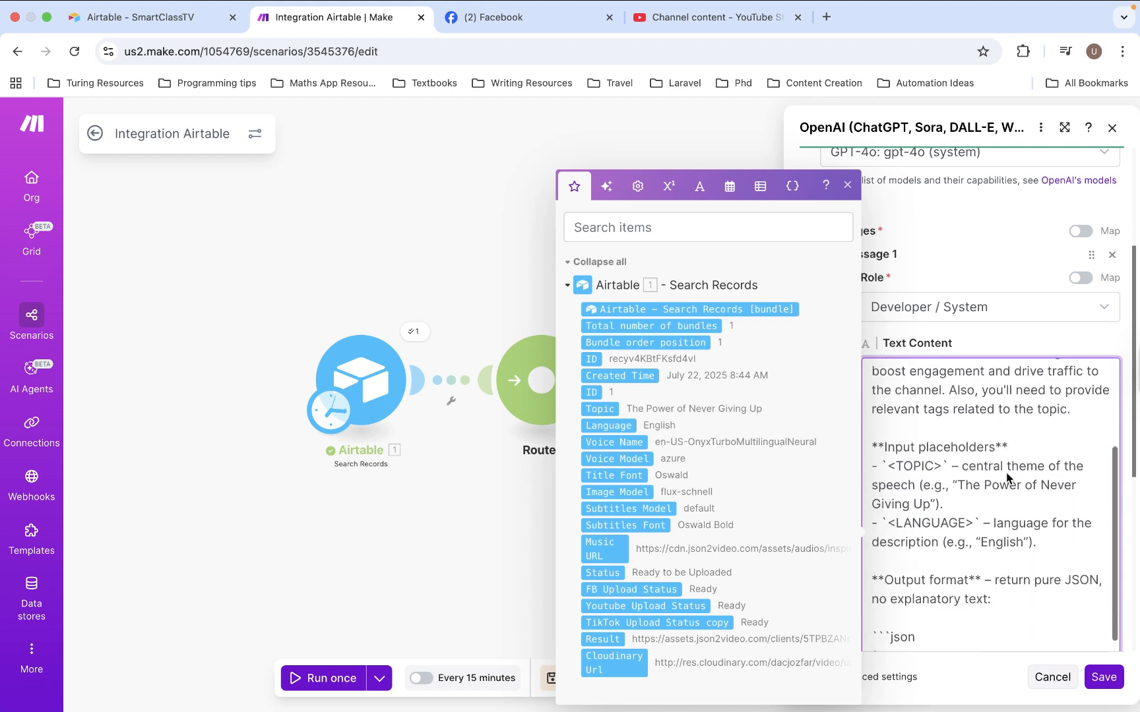
scroll(1008, 477, "up", 4)
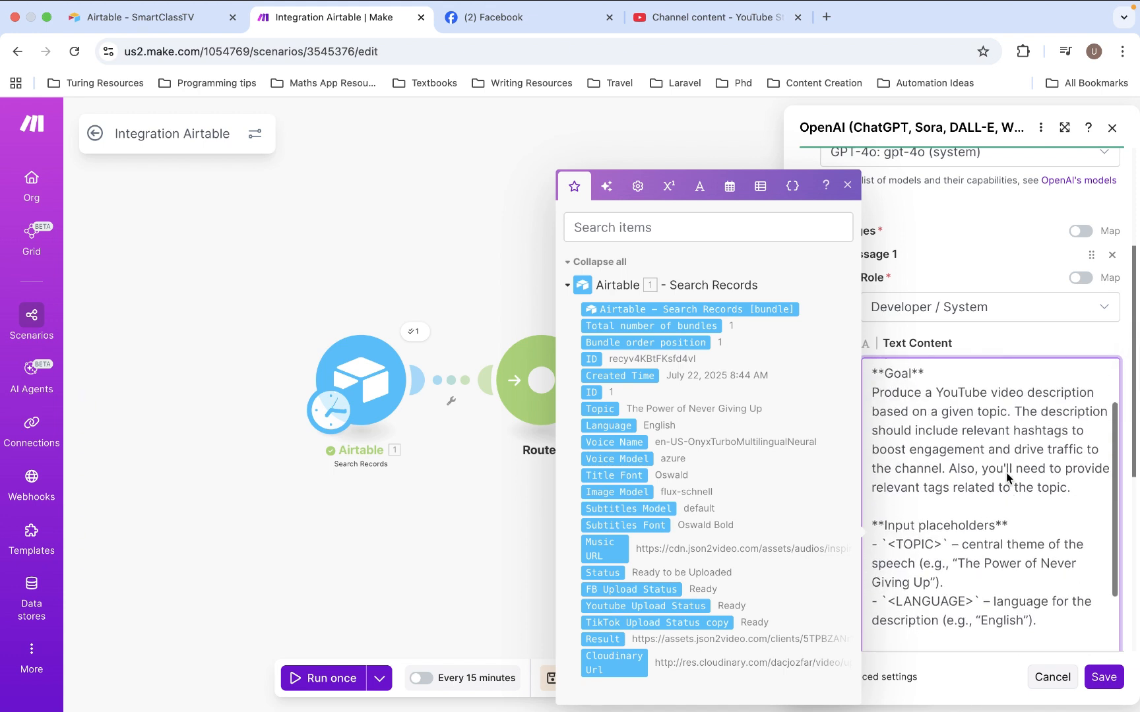
scroll(1008, 477, "up", 1)
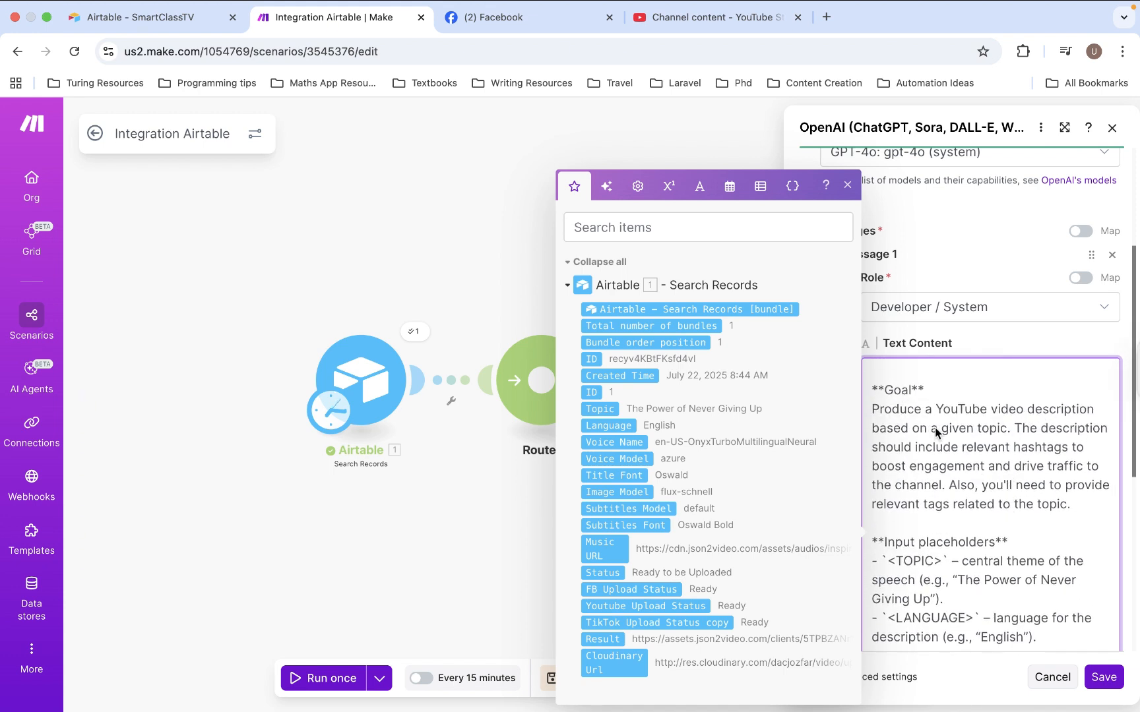
scroll(989, 494, "down", 6)
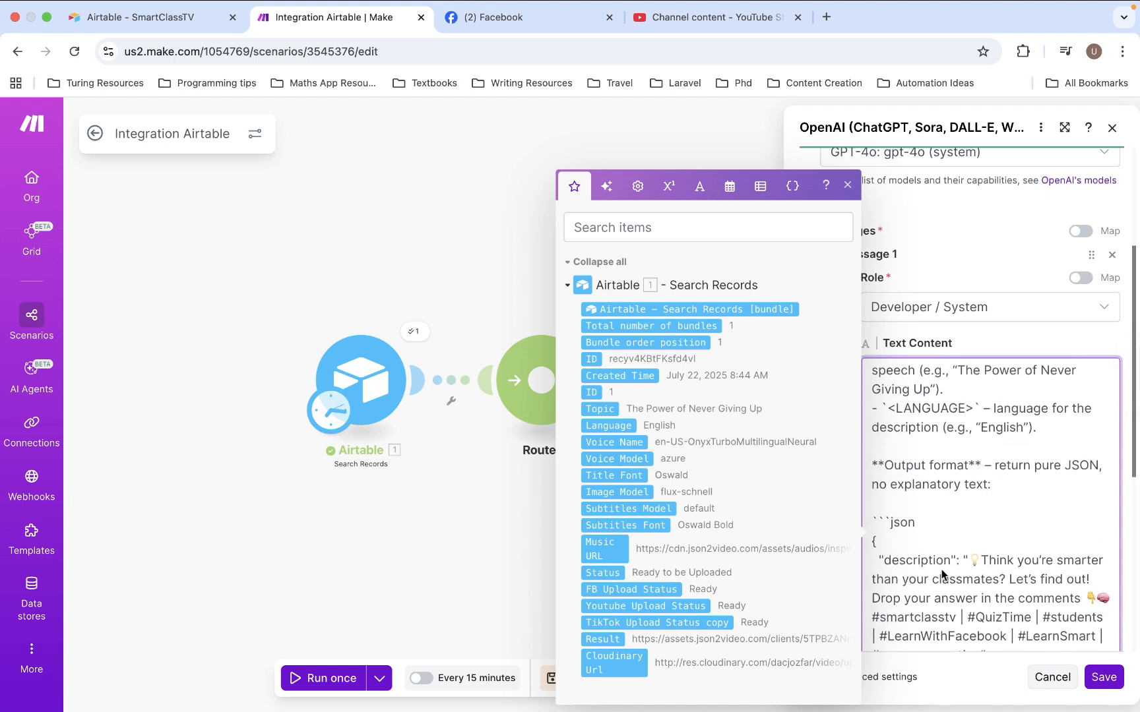
scroll(952, 552, "down", 4)
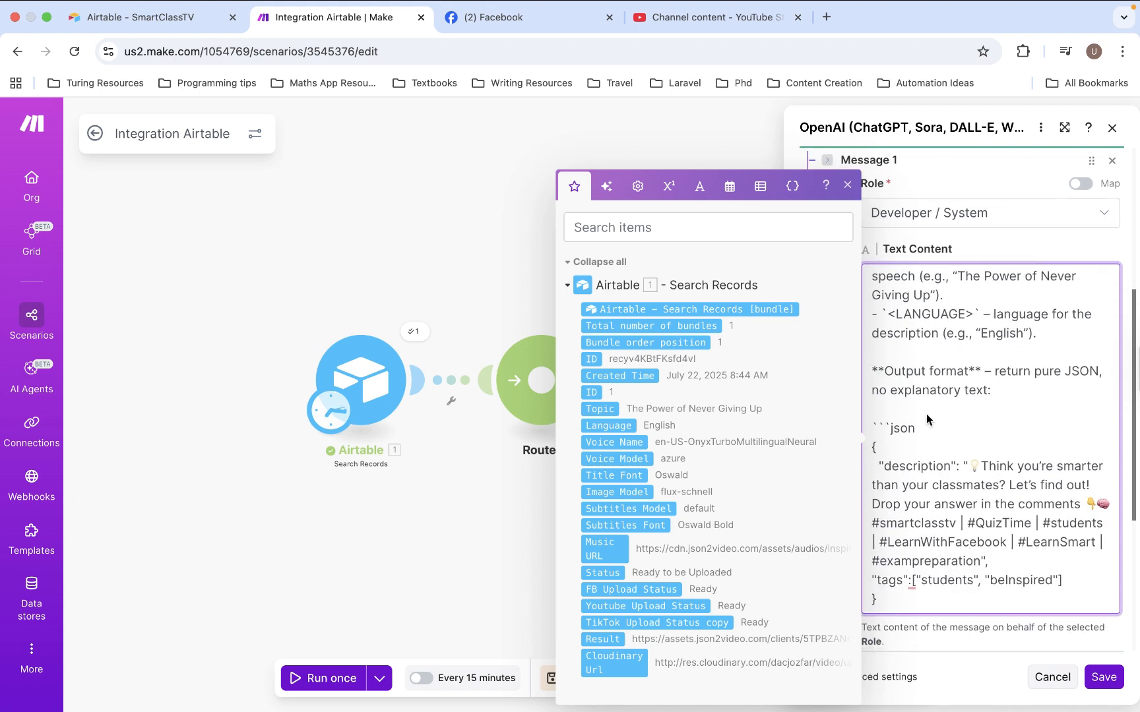
scroll(922, 467, "up", 5)
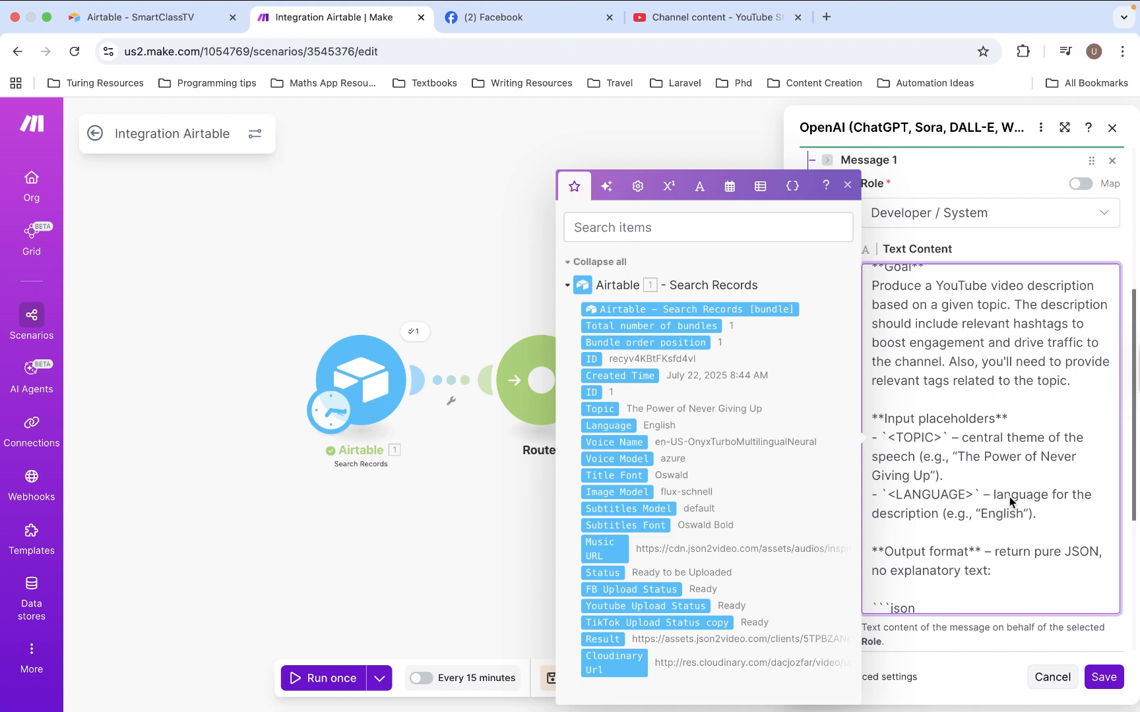
scroll(1009, 501, "down", 3)
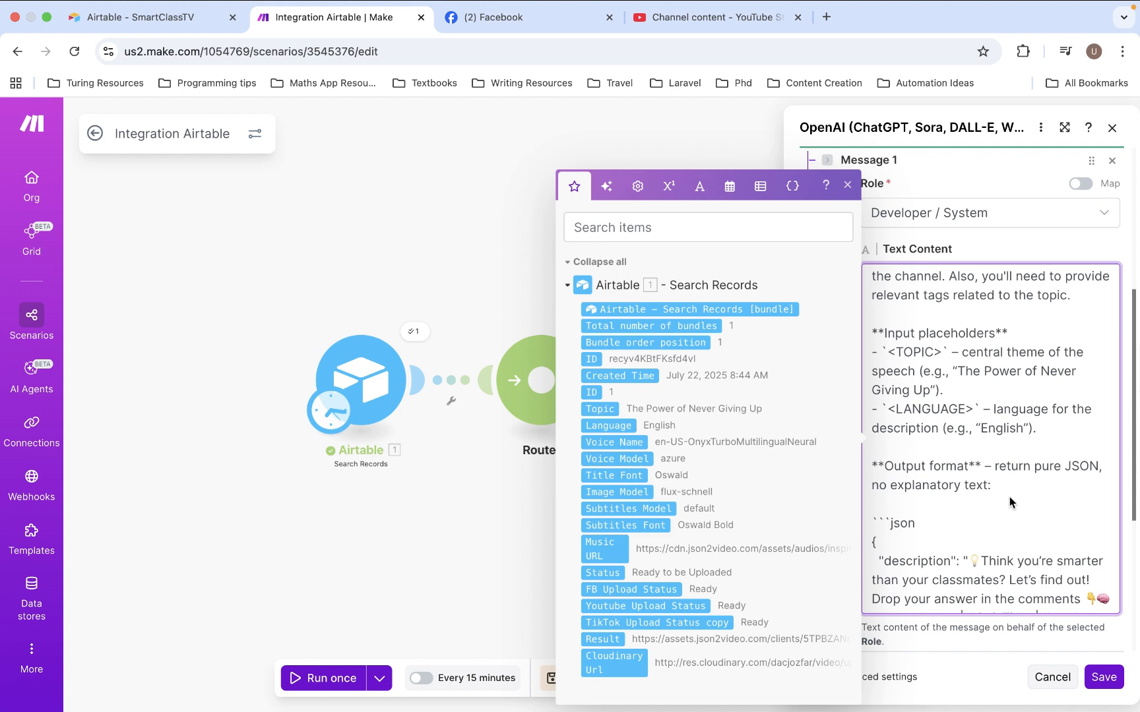
scroll(1009, 497, "down", 5)
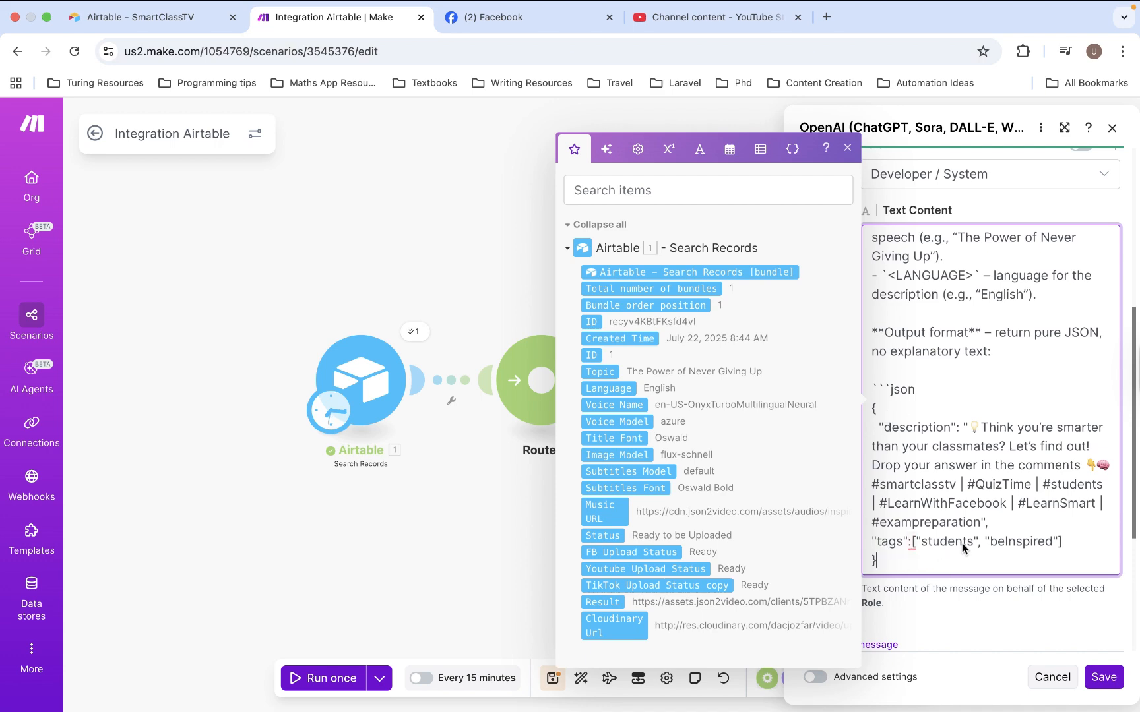
Add a second message with the User role and the text 'The topic of the video is: "". The target language is: "".'
scroll(961, 544, "down", 3)
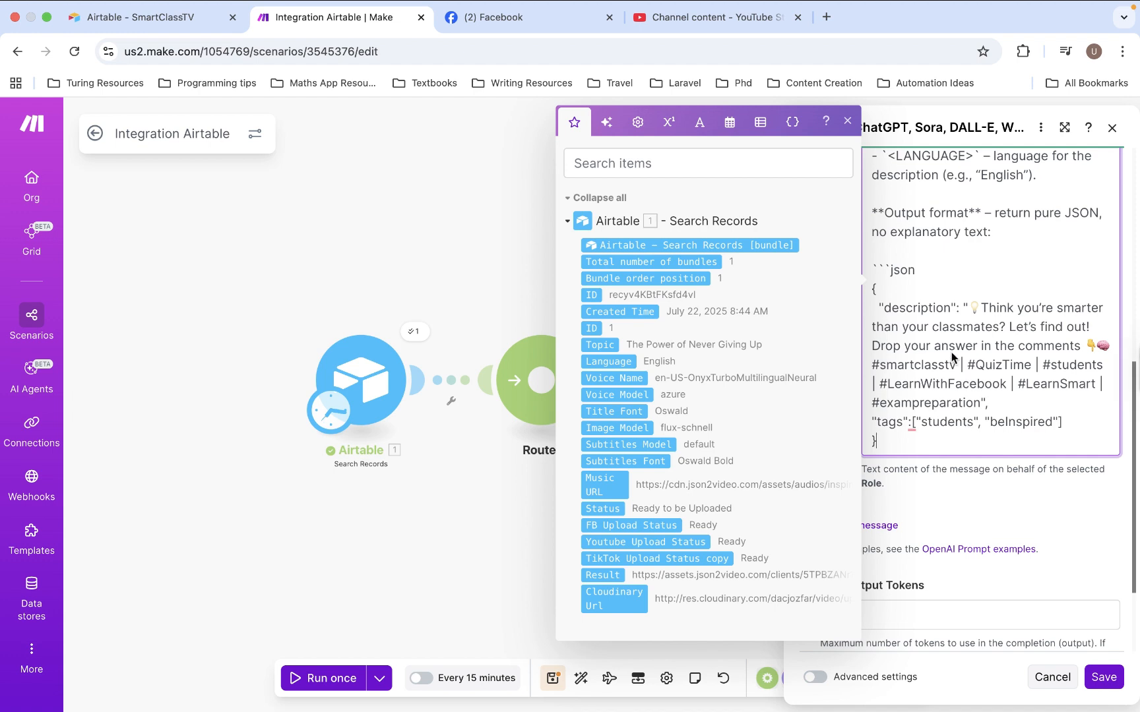
left_click(1009, 512)
left_click(897, 526)
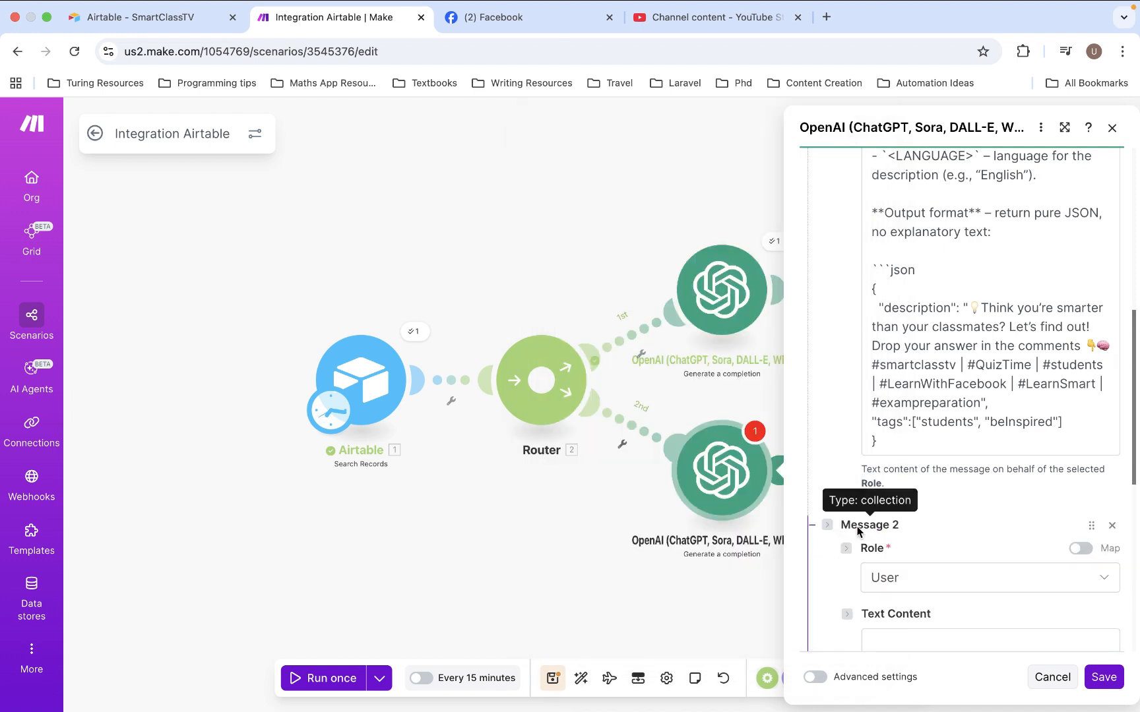
scroll(927, 415, "up", 1)
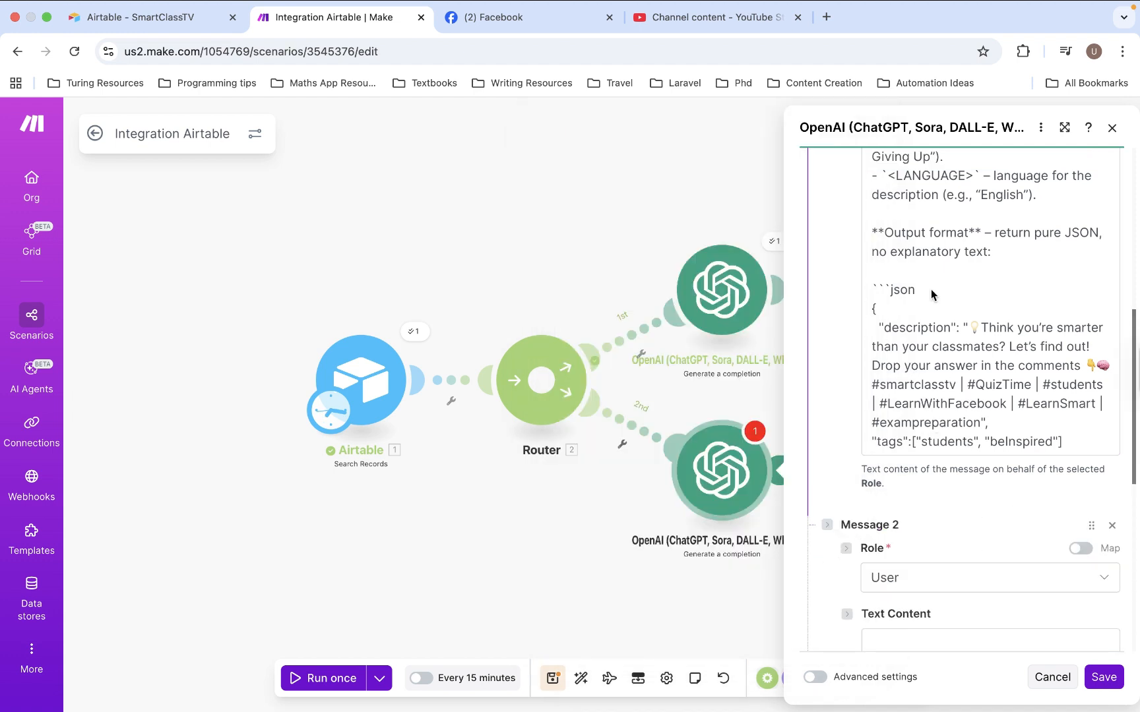
scroll(931, 288, "down", 1)
scroll(926, 604, "down", 2)
left_click(938, 572)
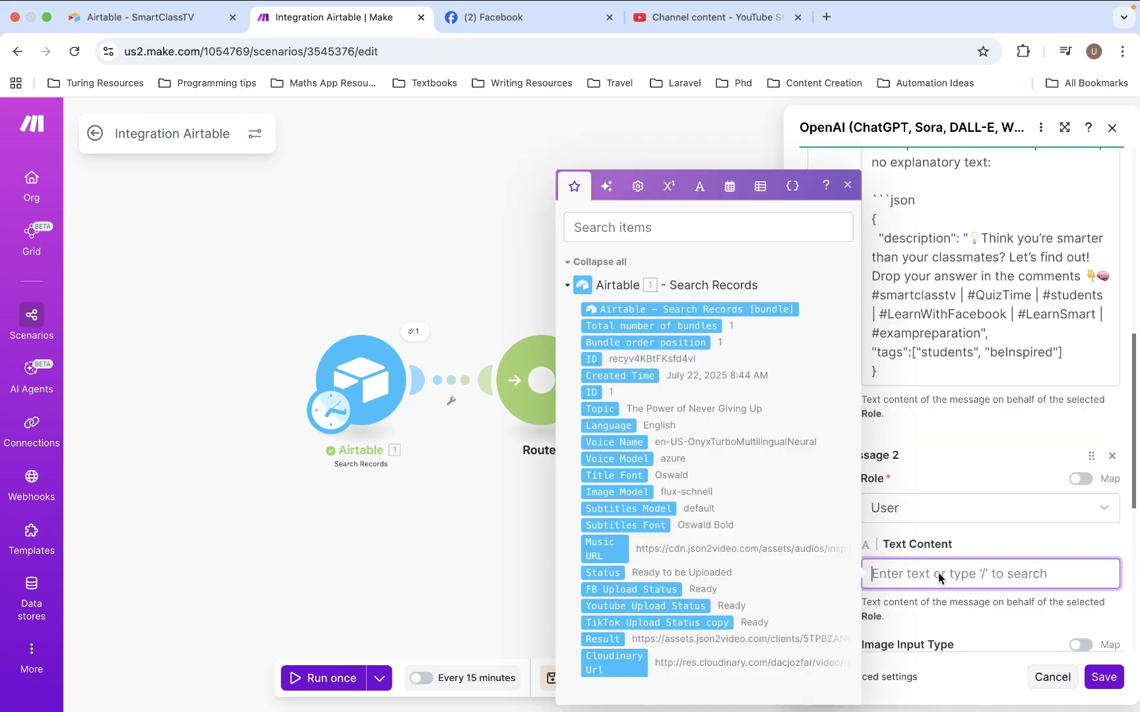
type("The topic of the video is: \"\". The target language is: \"\".")
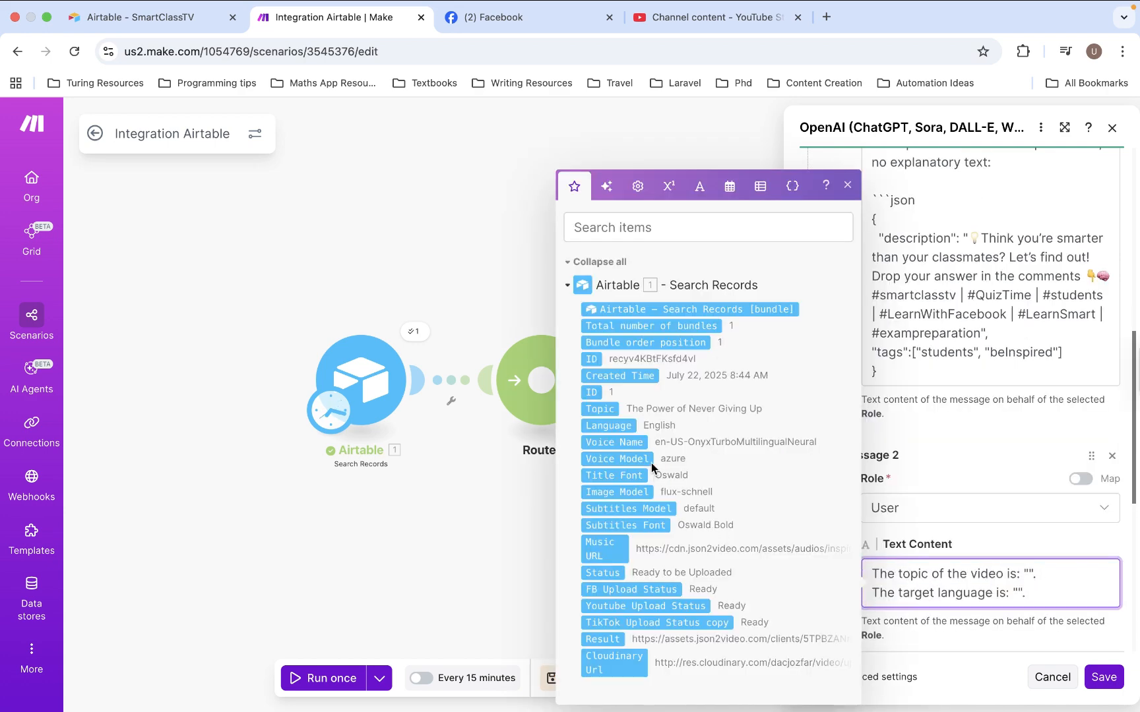
Insert the Airtable Topic and Language fields between the matching quotation marks in Message 2
left_click(606, 411)
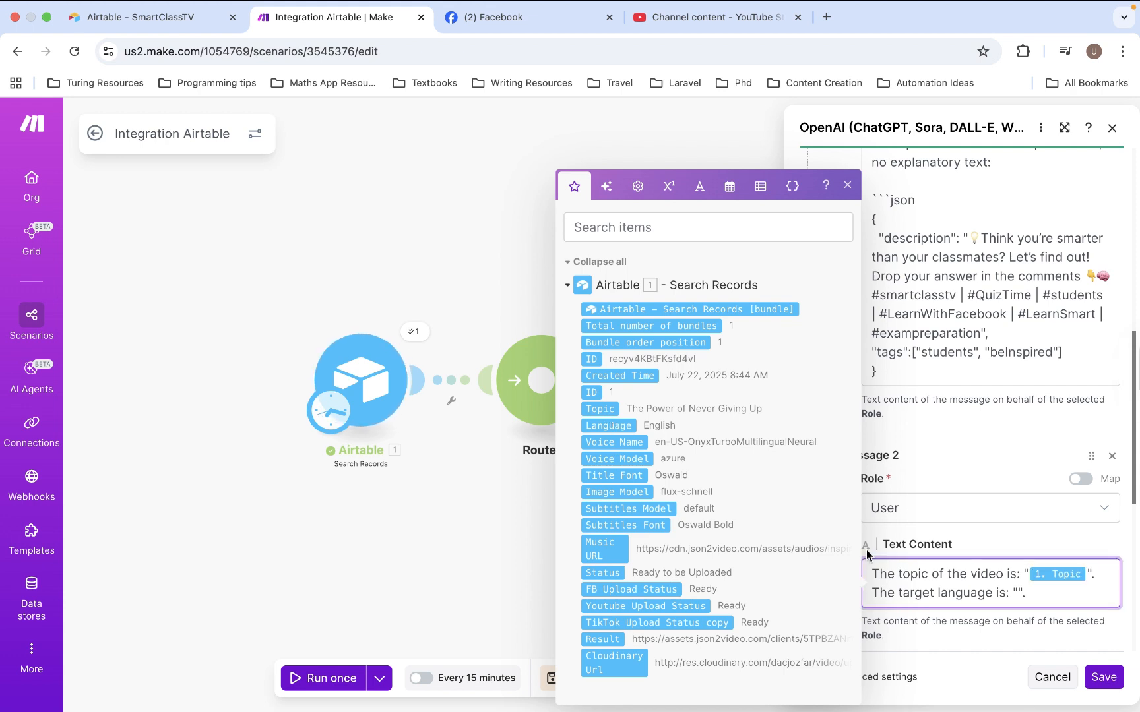
left_click(610, 426)
left_click(1106, 547)
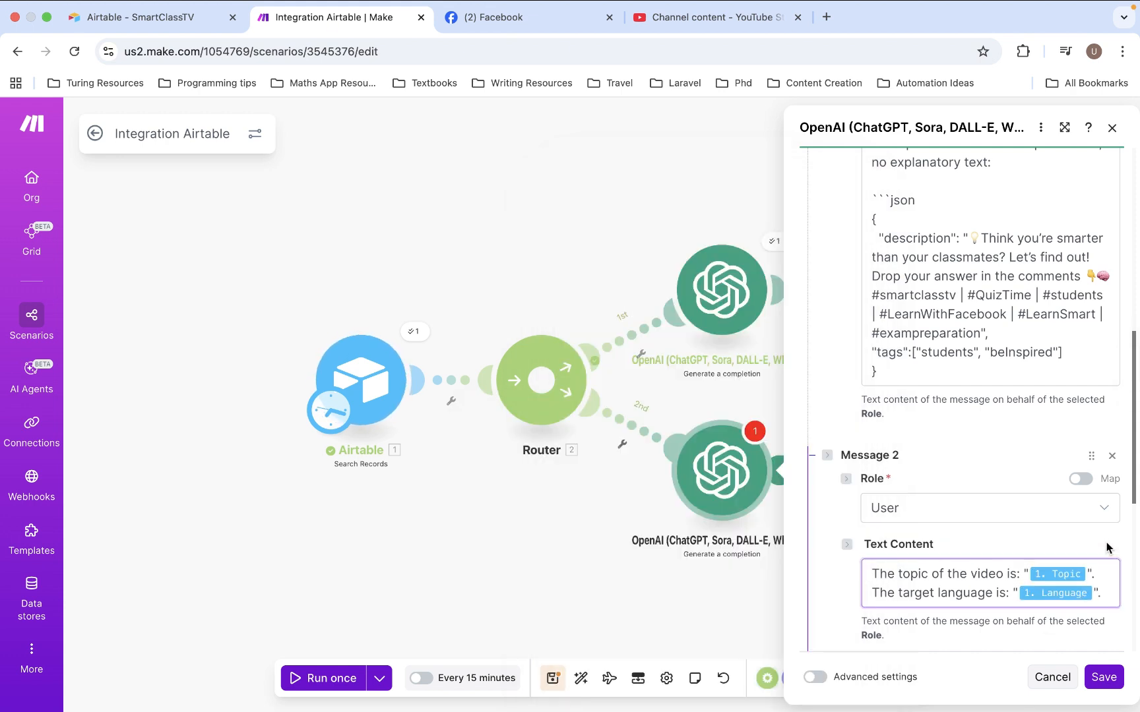
Show the OpenAI module's advanced settings and set Response Format to JSON Object
scroll(1107, 549, "down", 5)
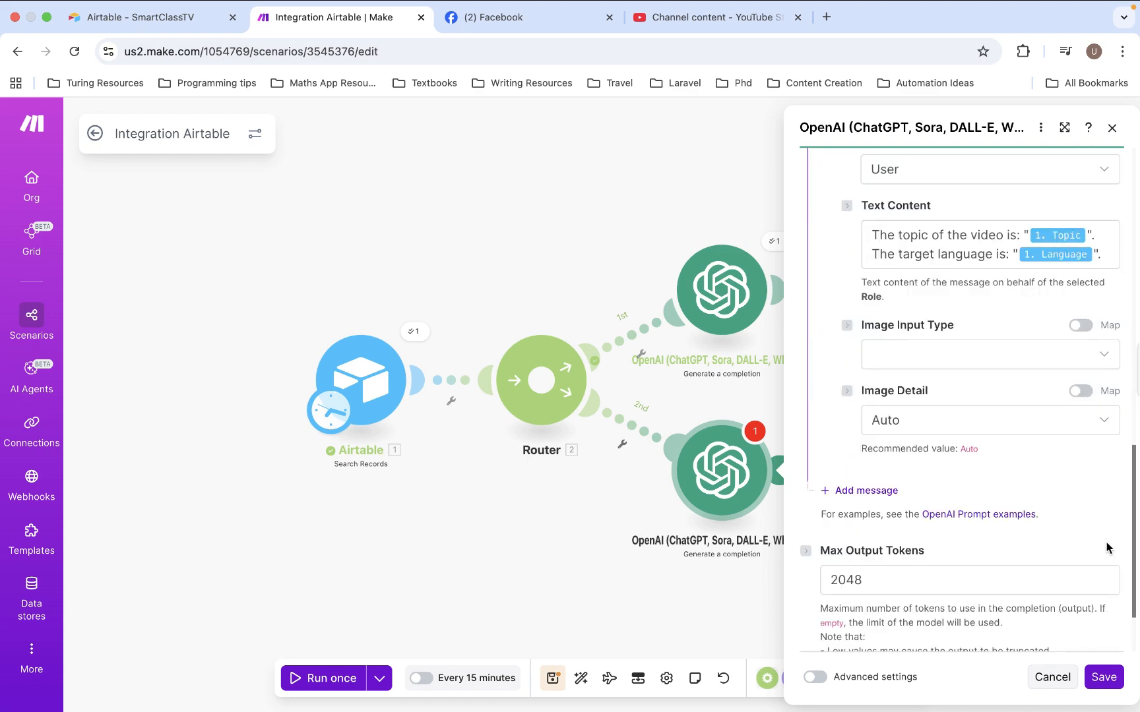
scroll(1106, 547, "down", 2)
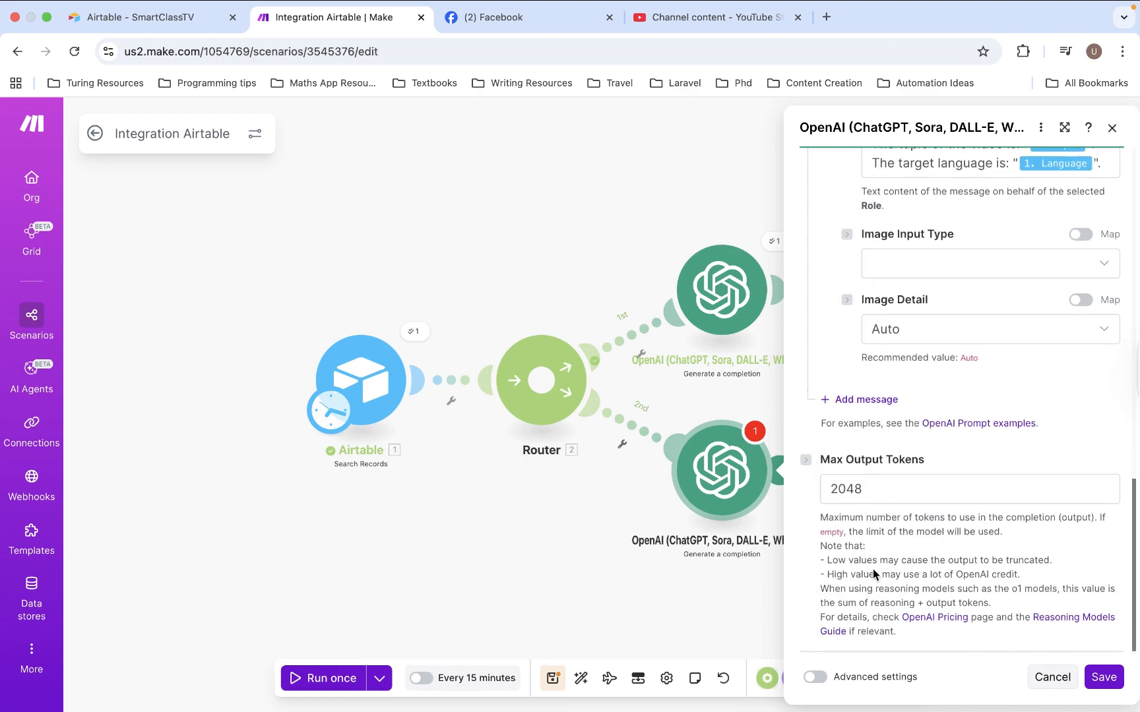
left_click(821, 675)
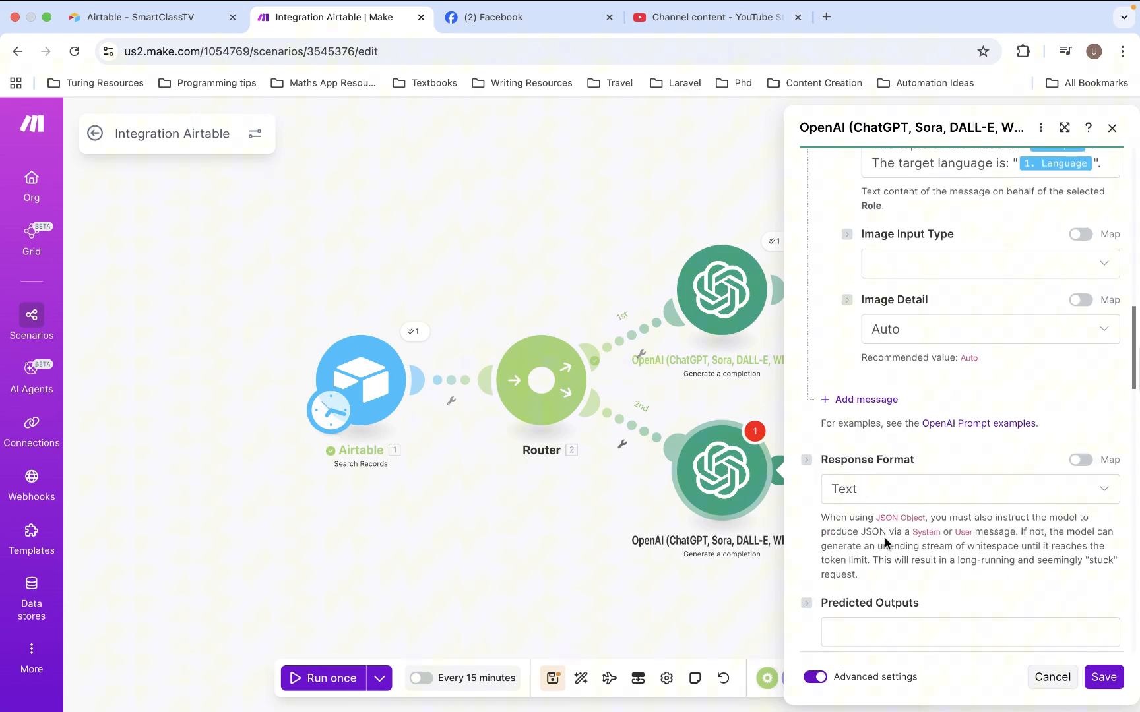
left_click(895, 493)
left_click(869, 568)
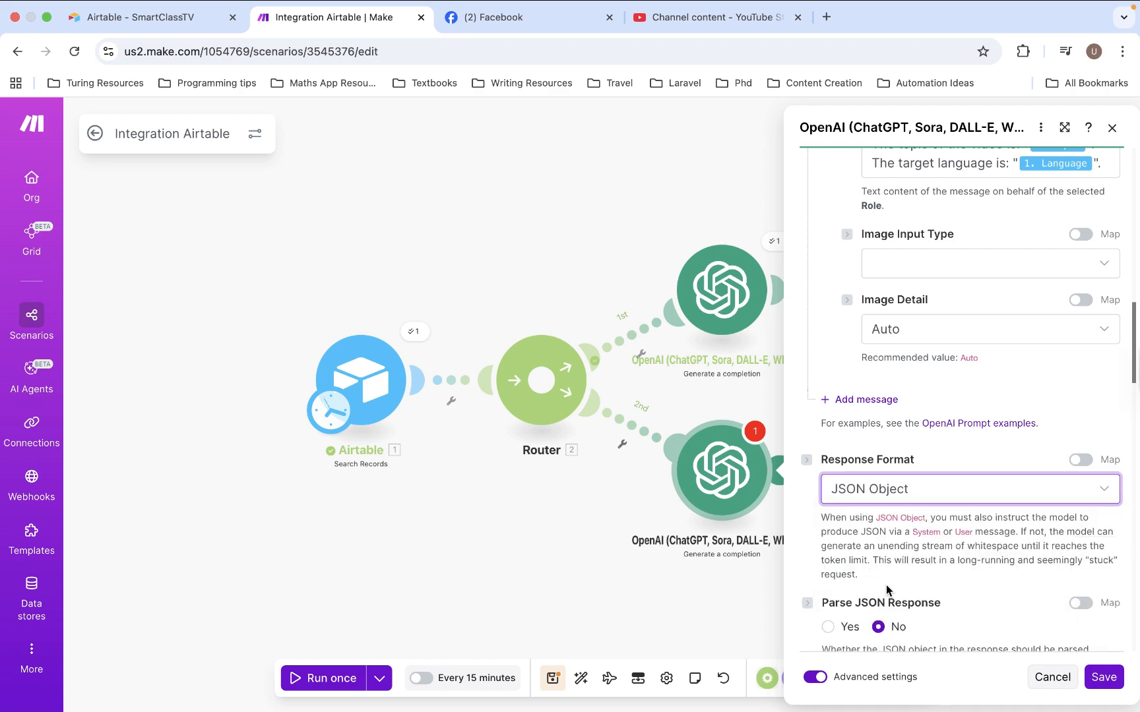
Set Parse JSON Response to Yes in the OpenAI module and save its settings
scroll(886, 585, "down", 2)
left_click(828, 530)
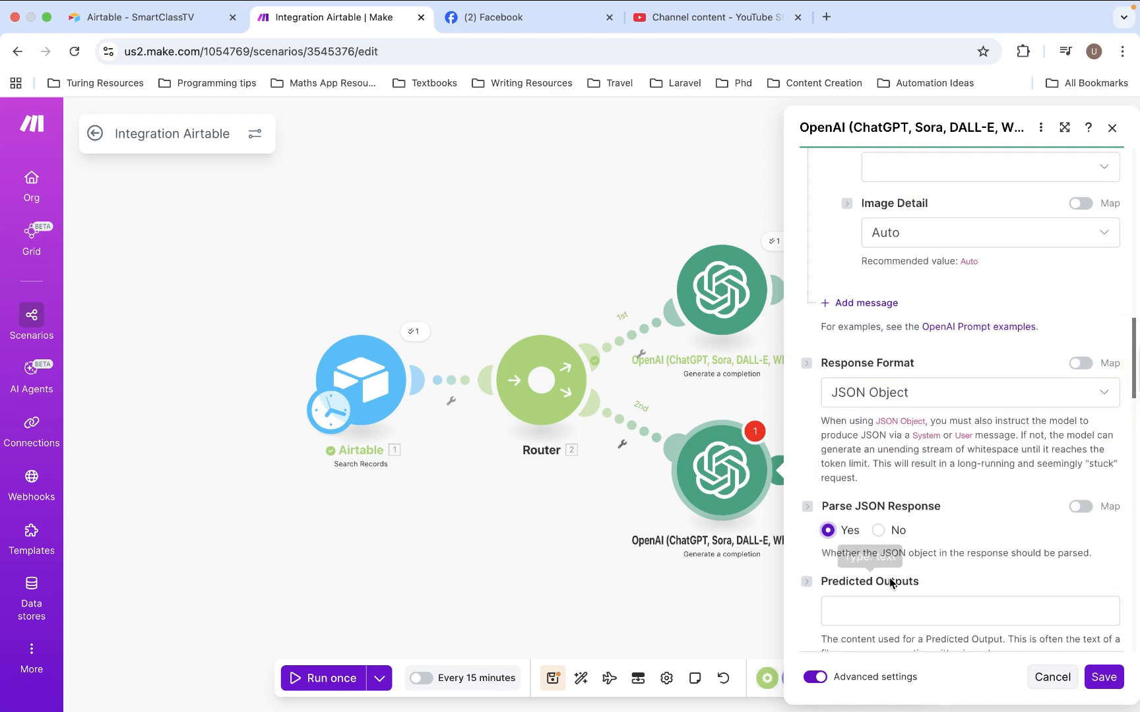
scroll(890, 583, "down", 12)
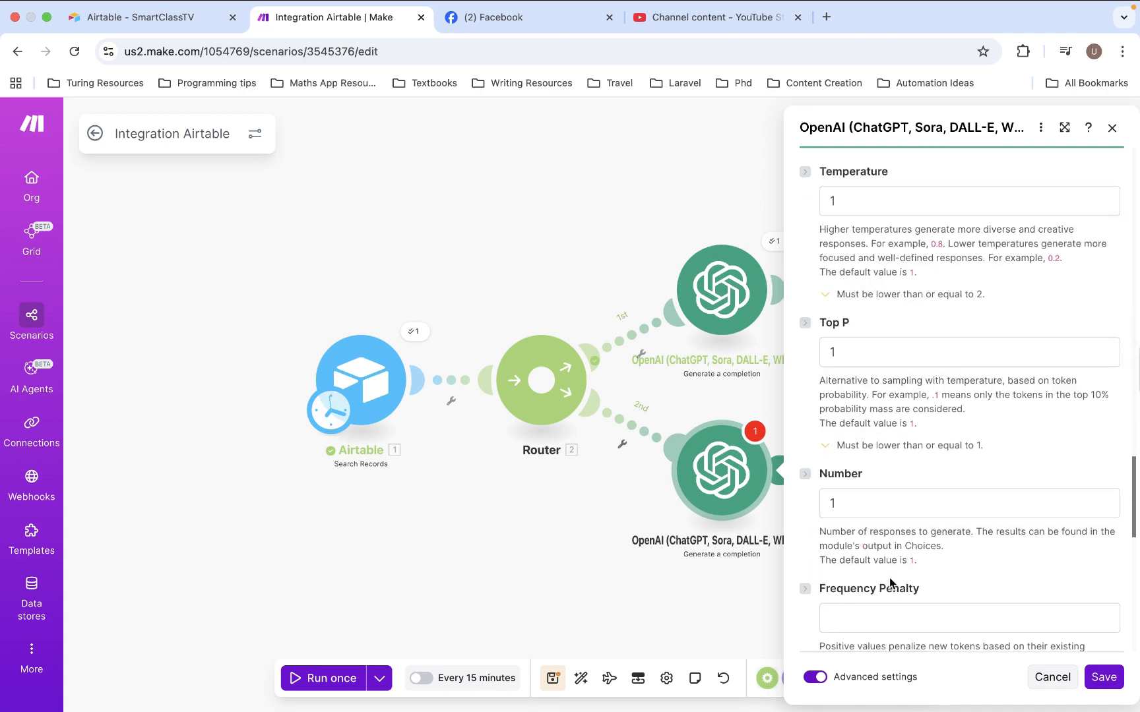
scroll(890, 582, "down", 4)
scroll(945, 591, "down", 7)
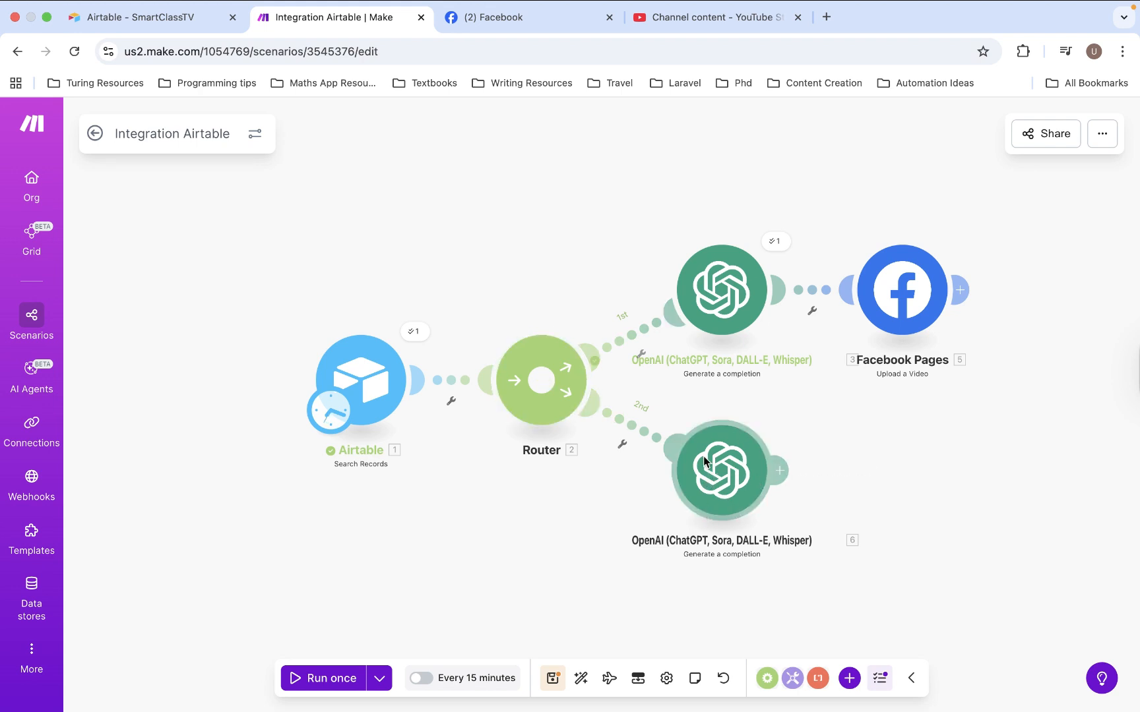
Run only the second-route OpenAI module with Topic 'The Power of Never Giving Up' and Language 'English'
right_click(738, 468)
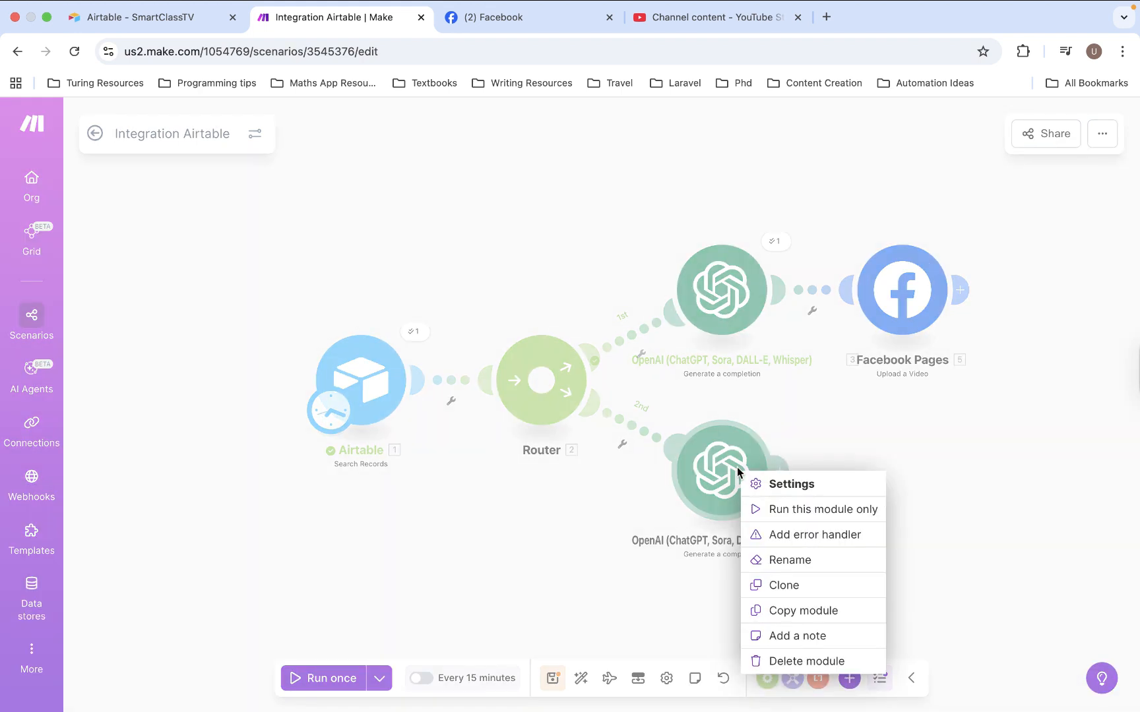
left_click(803, 510)
left_click(871, 554)
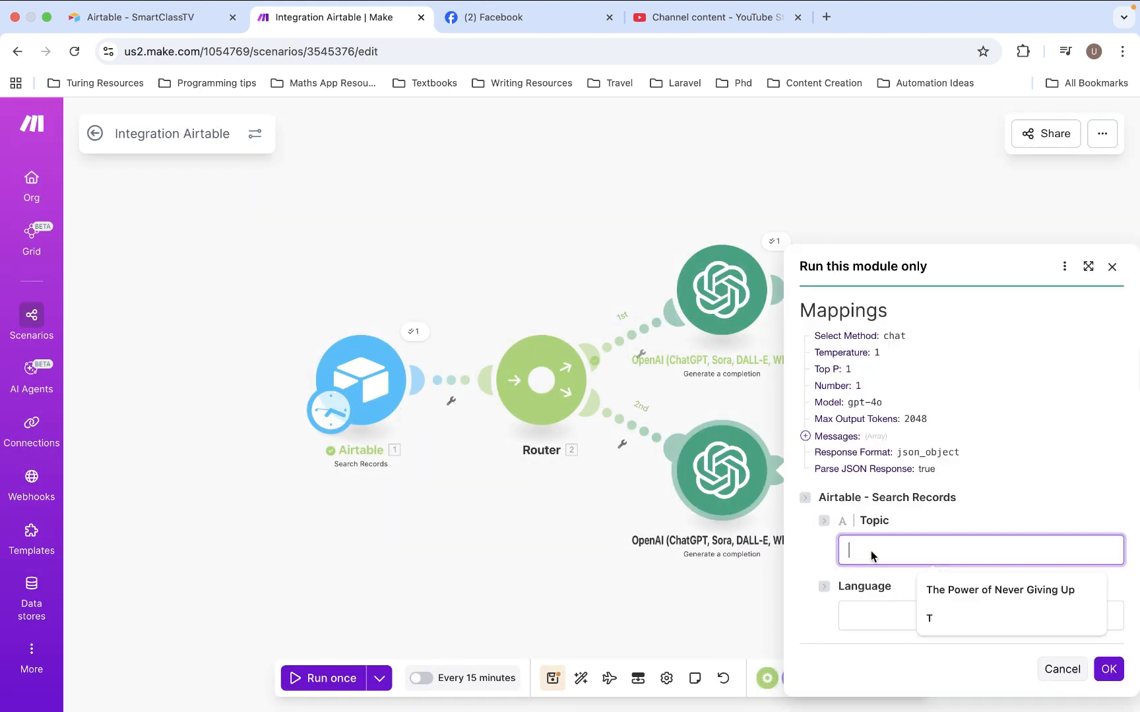
left_click(969, 590)
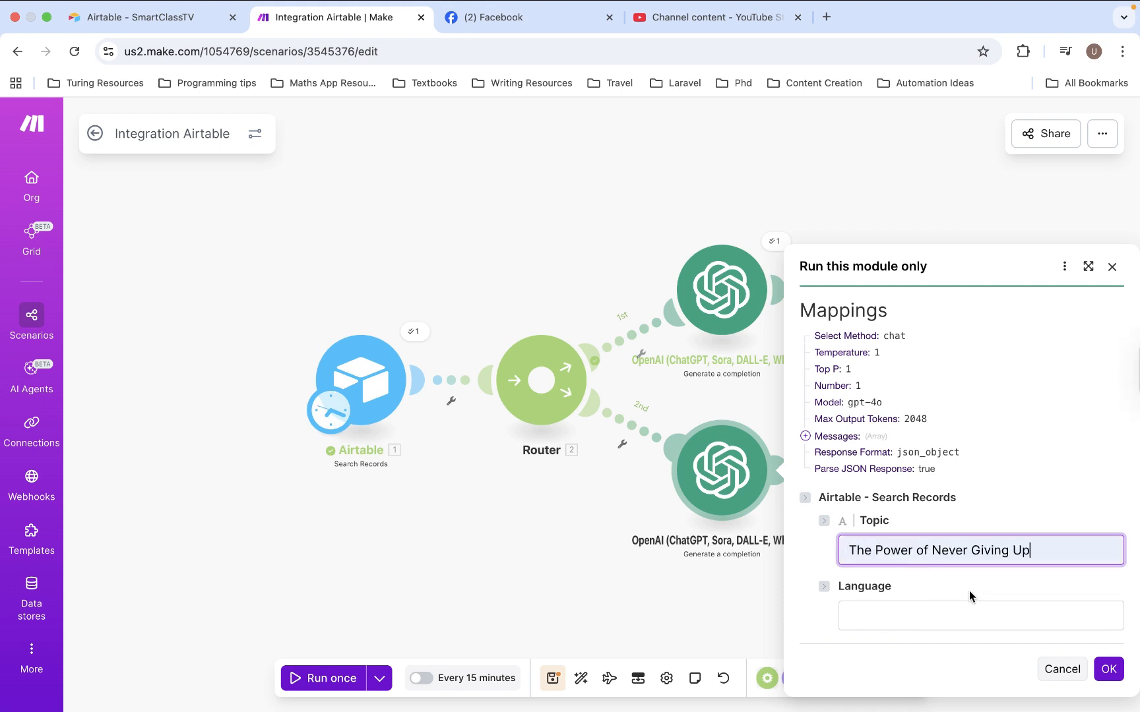
left_click(900, 621)
left_click(940, 656)
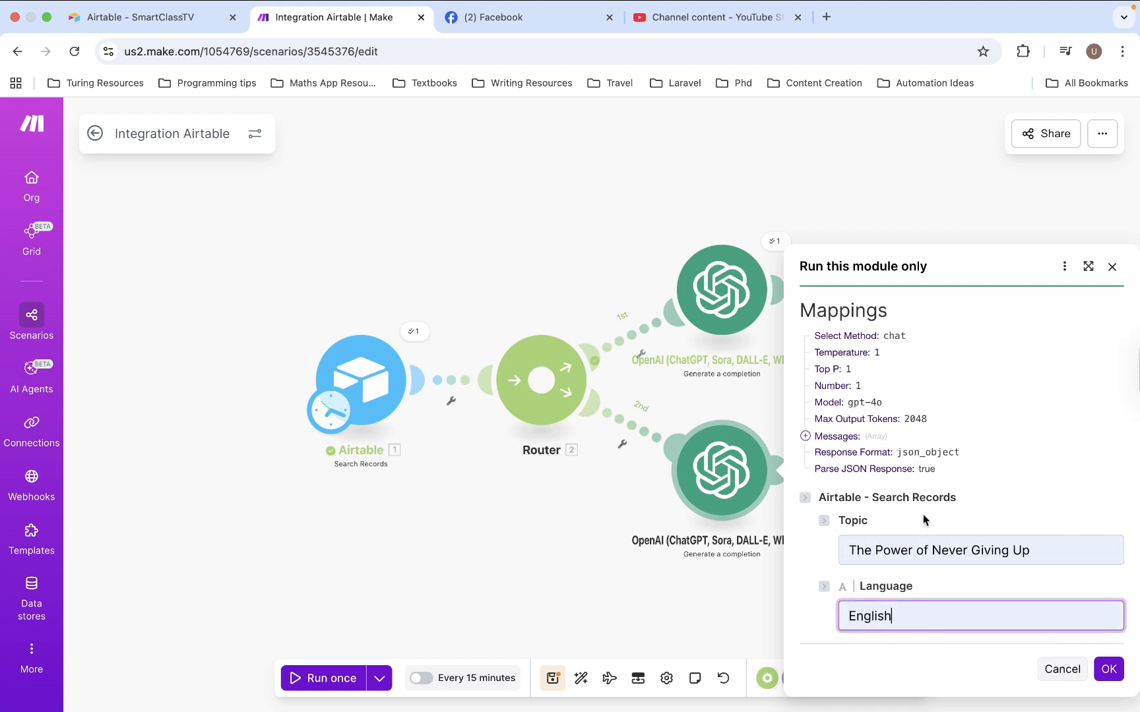
left_click(1107, 670)
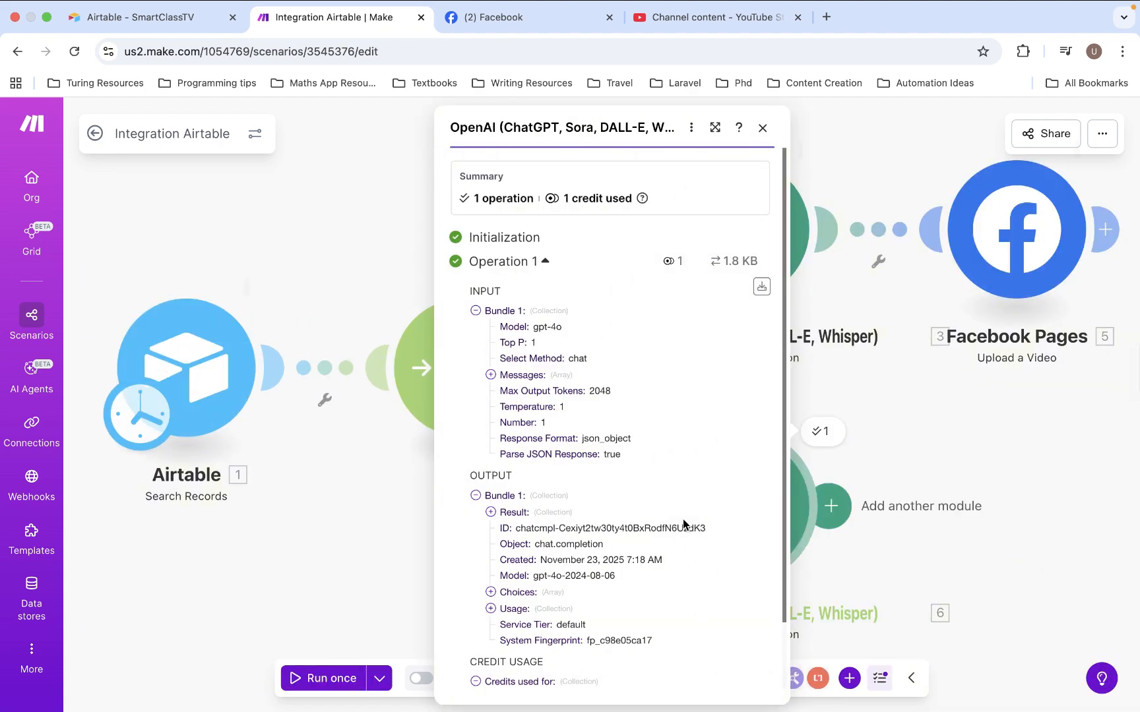
Examine the description and tags in the Result of the OpenAI module's output, then close the output
scroll(661, 546, "down", 2)
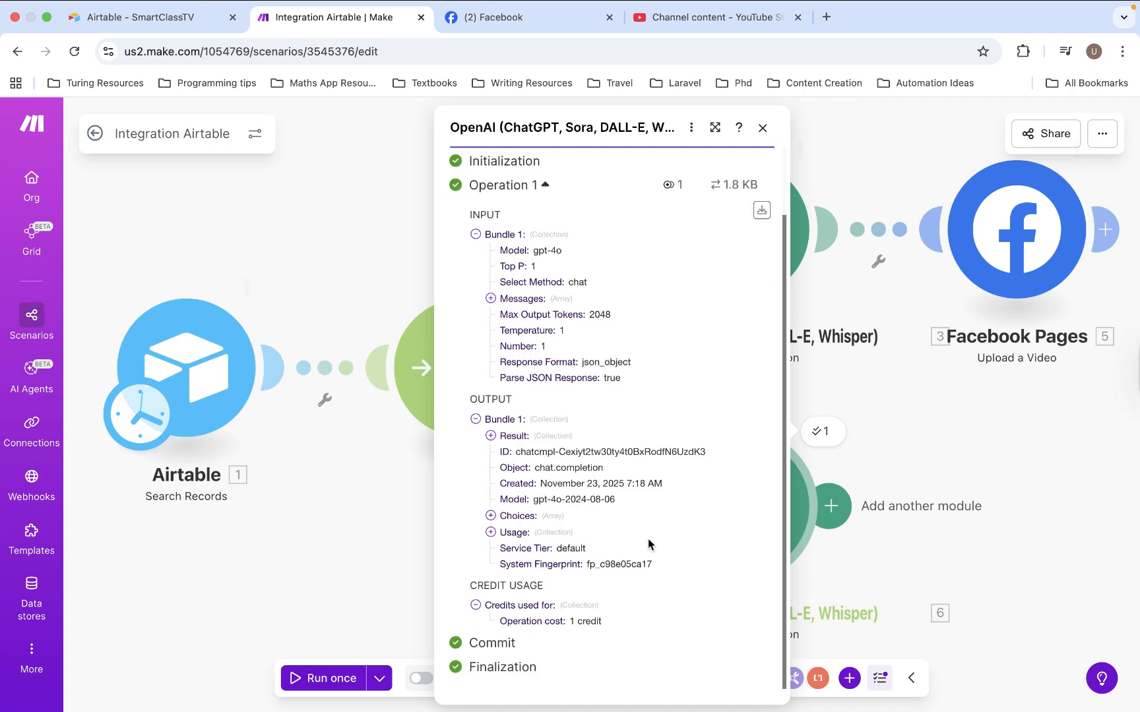
left_click(490, 436)
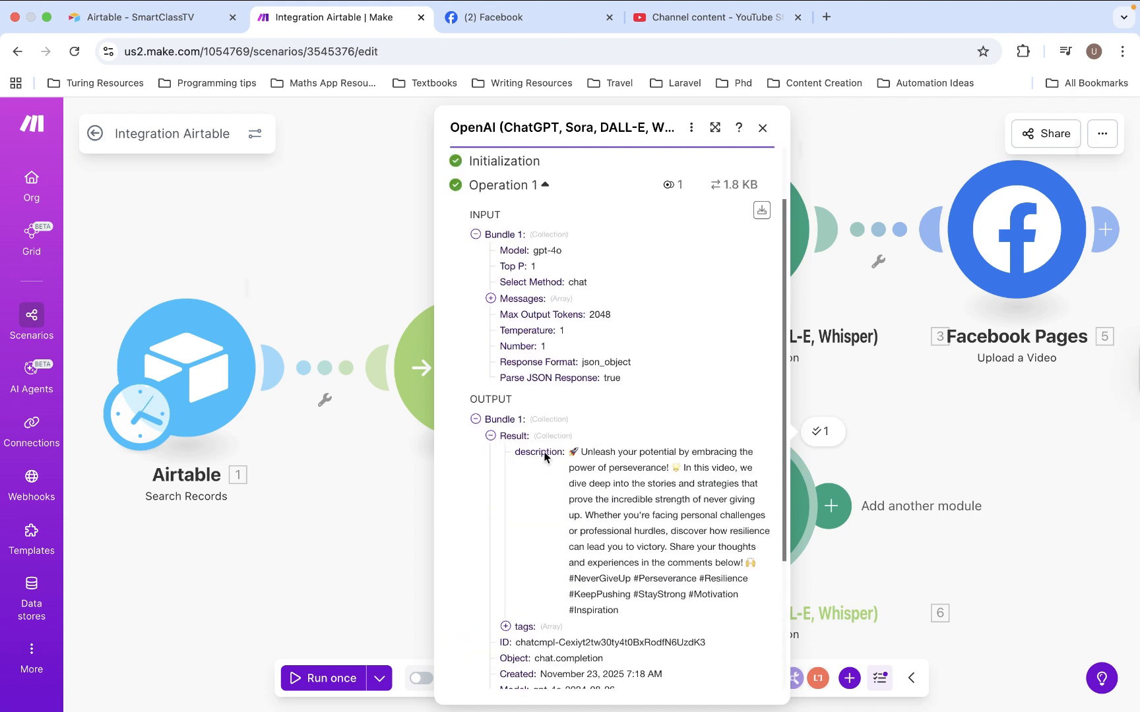
left_click(506, 626)
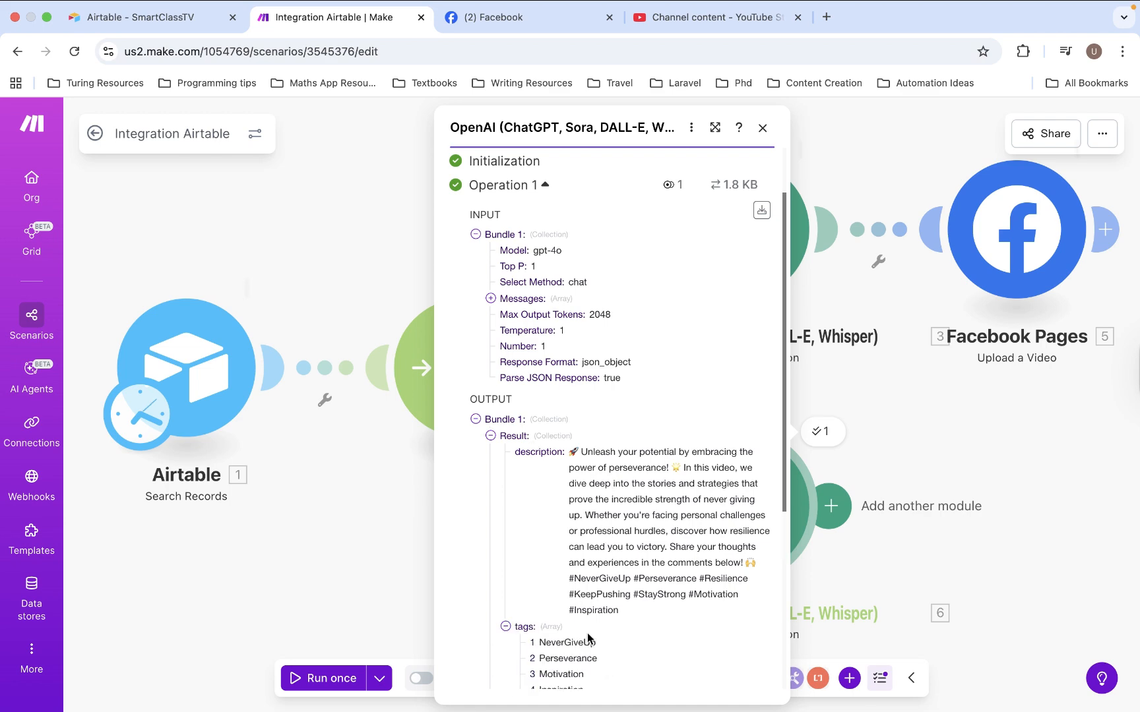
scroll(590, 643, "down", 3)
left_click(841, 623)
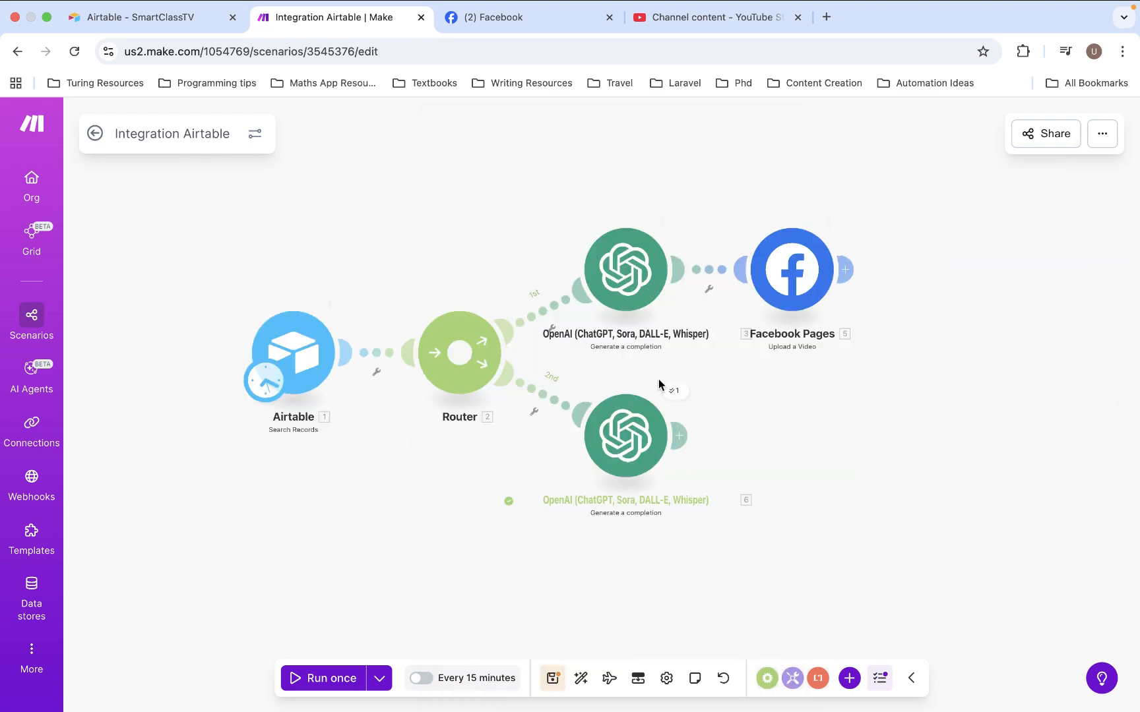
Add an HTTP 'Get a file' module after the second-route OpenAI module
left_click(681, 444)
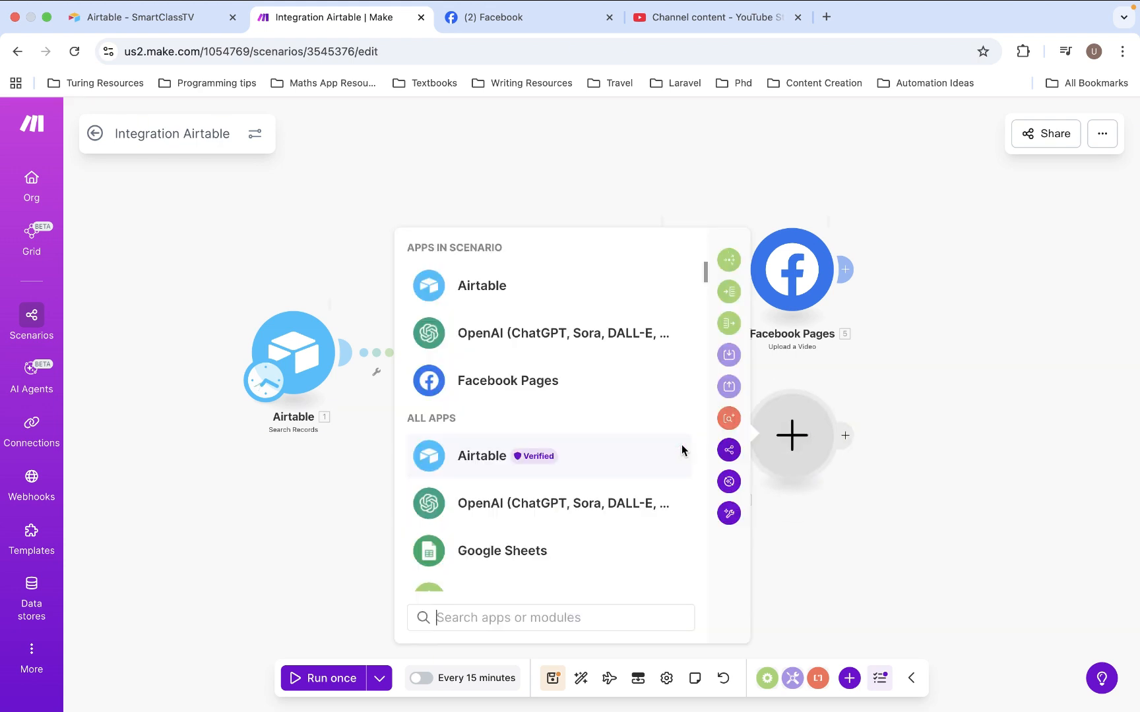
scroll(681, 445, "down", 3)
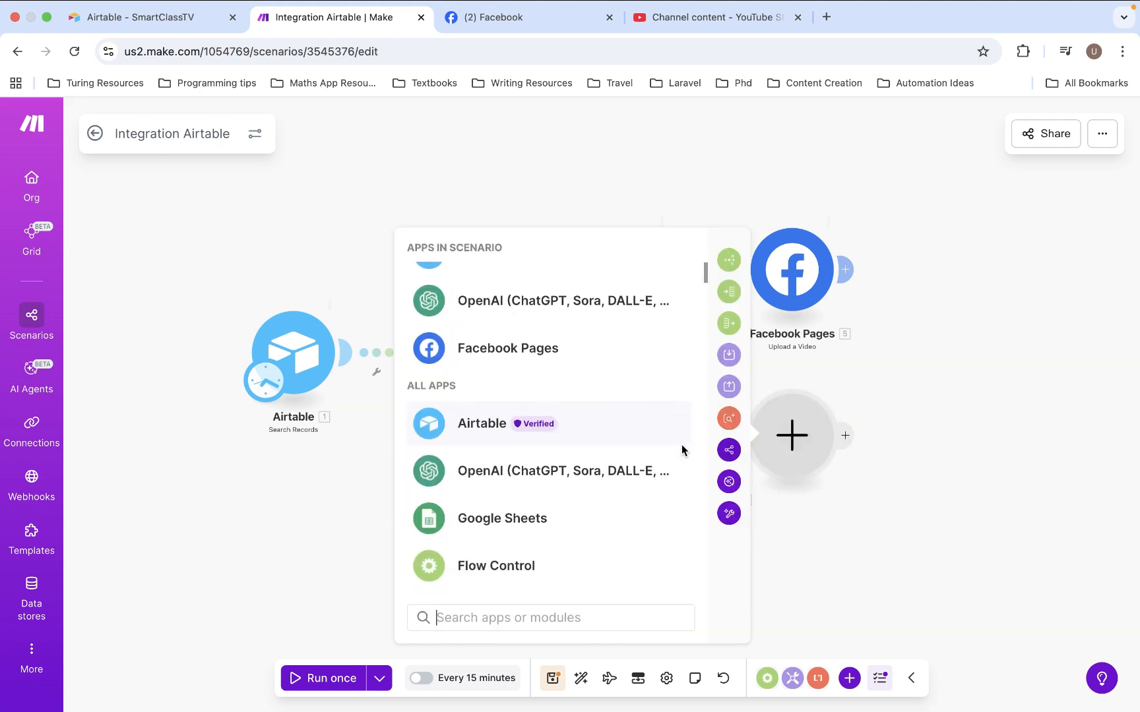
left_click(468, 420)
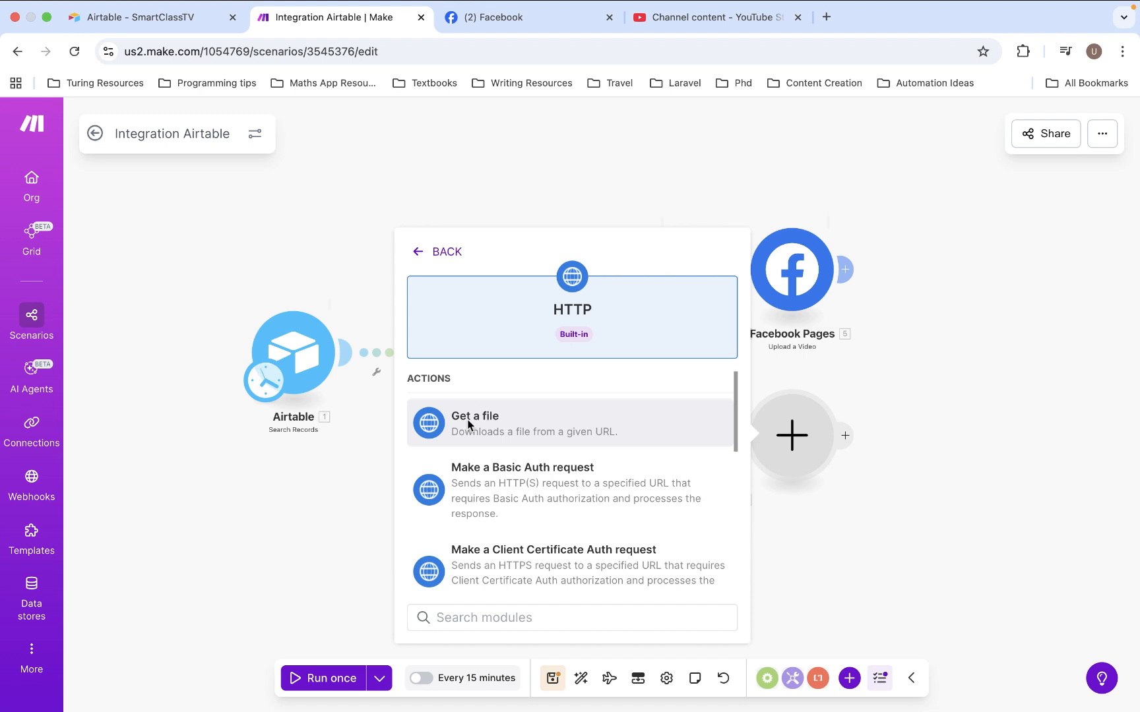
left_click(468, 425)
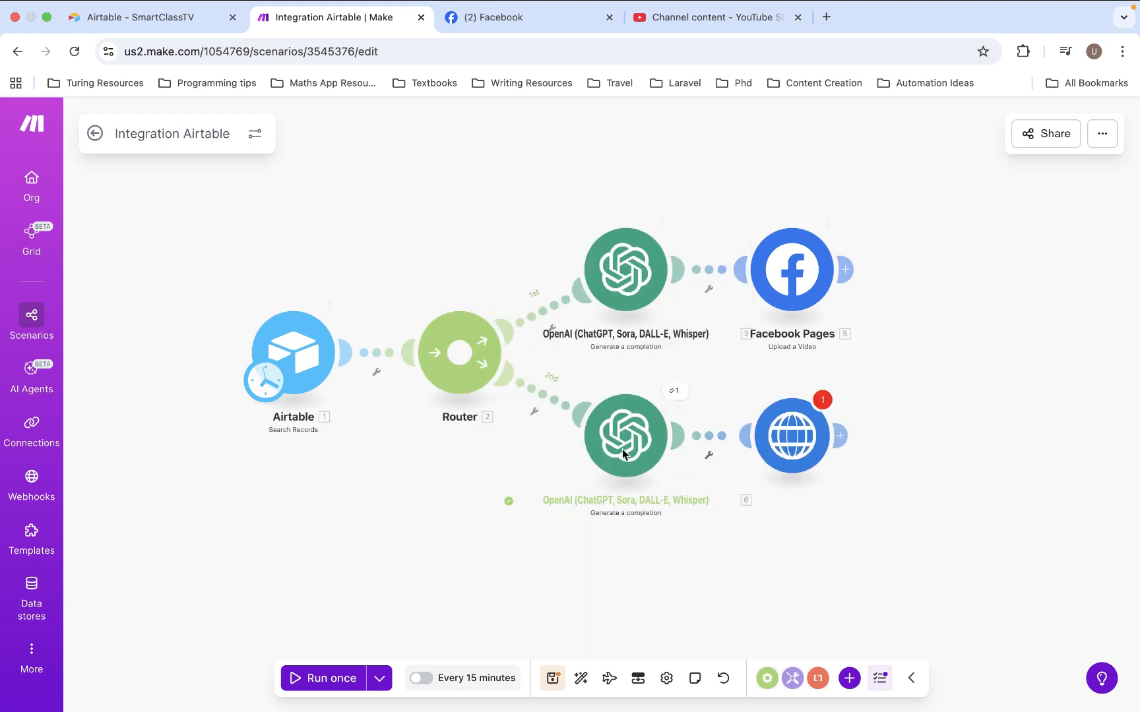
Map the Airtable Cloudinary Url field to the HTTP module's URL and save the module
scroll(785, 659, "down", 5)
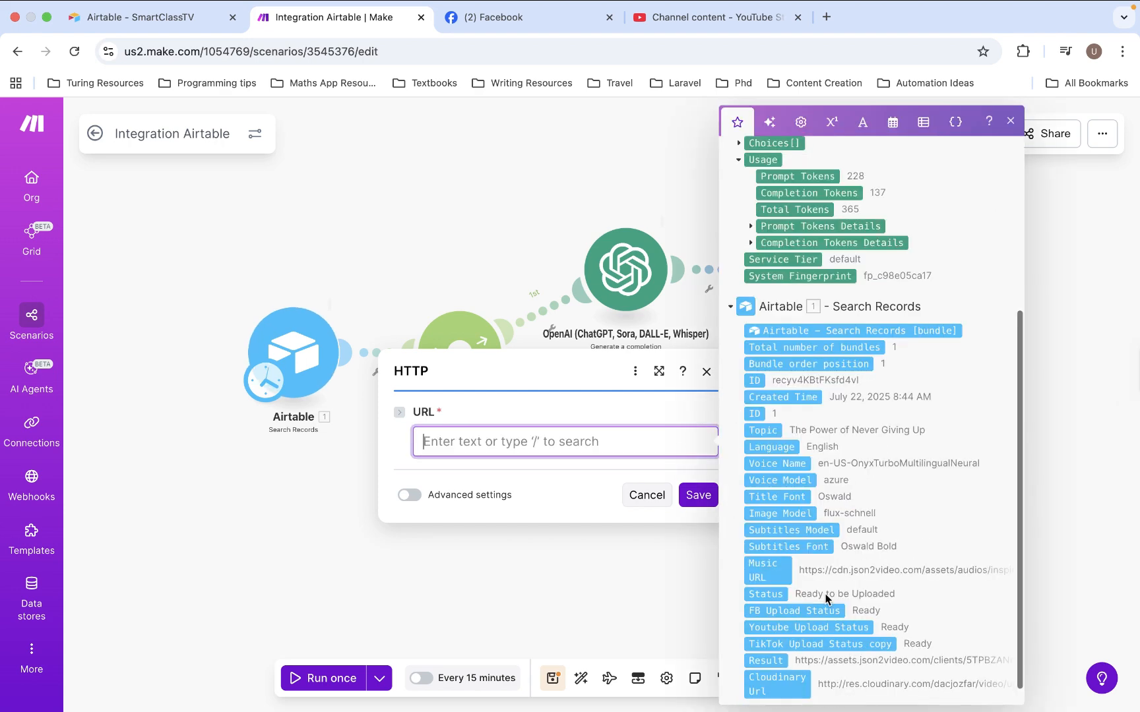
left_click_drag(785, 668, 690, 449)
left_click(696, 493)
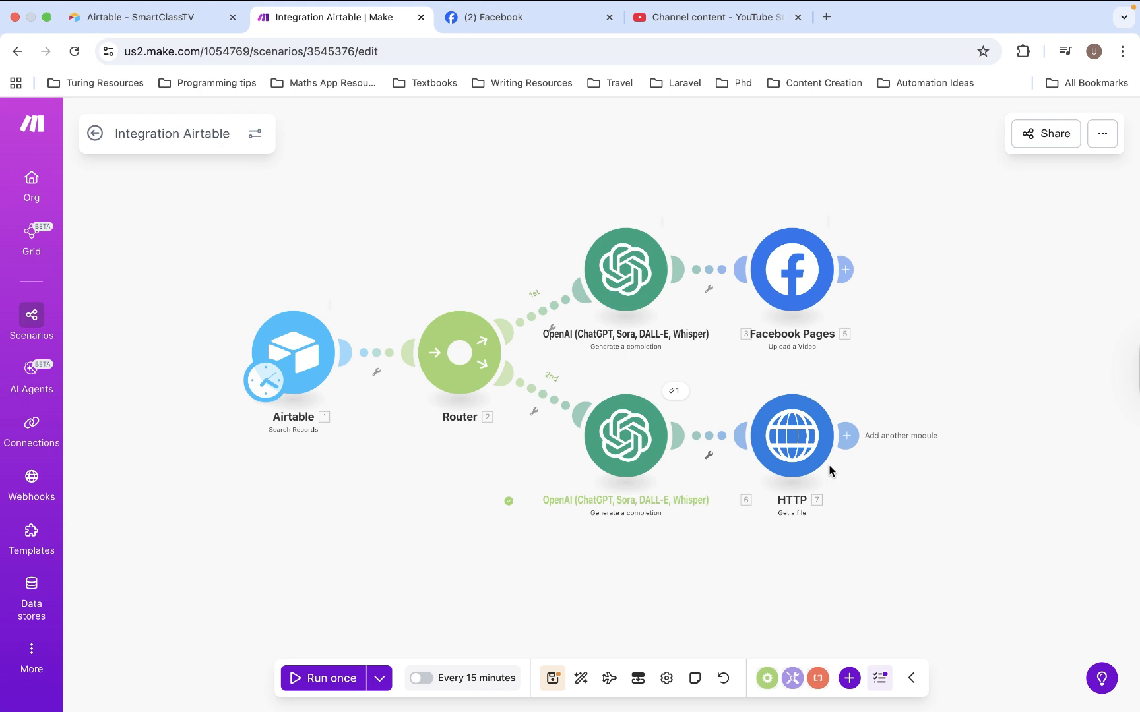
Add a YouTube 'Upload a Video' module after the HTTP module, keeping the existing Smart Class Tv connection
left_click(846, 436)
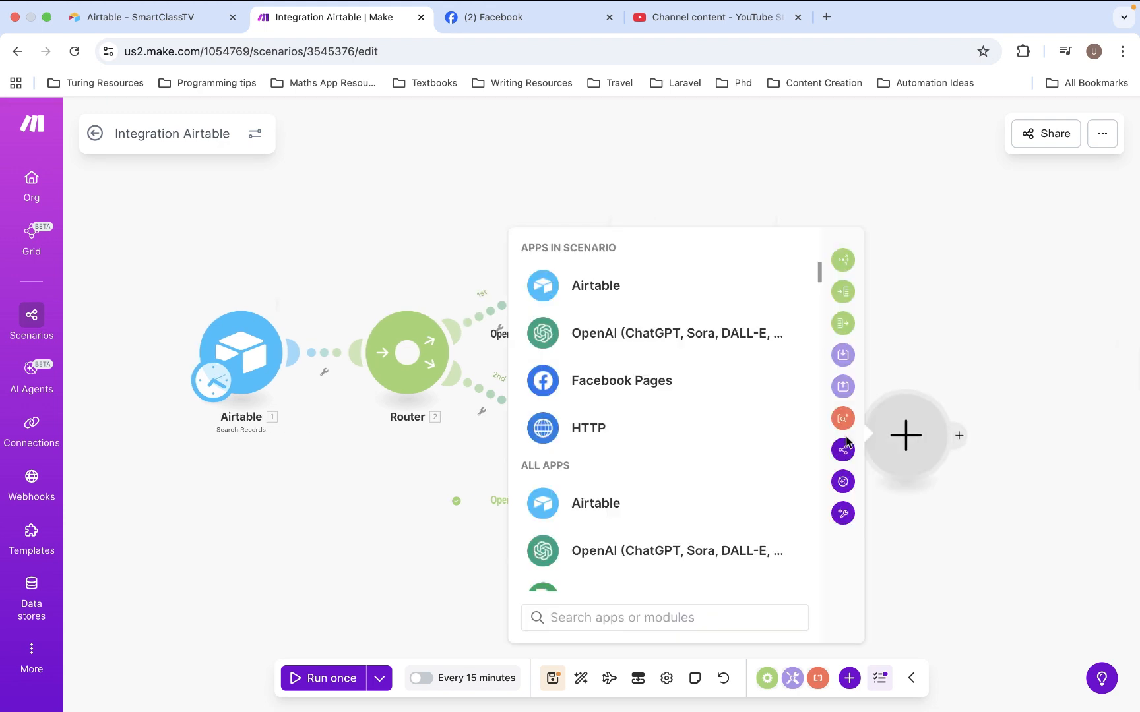
type("you")
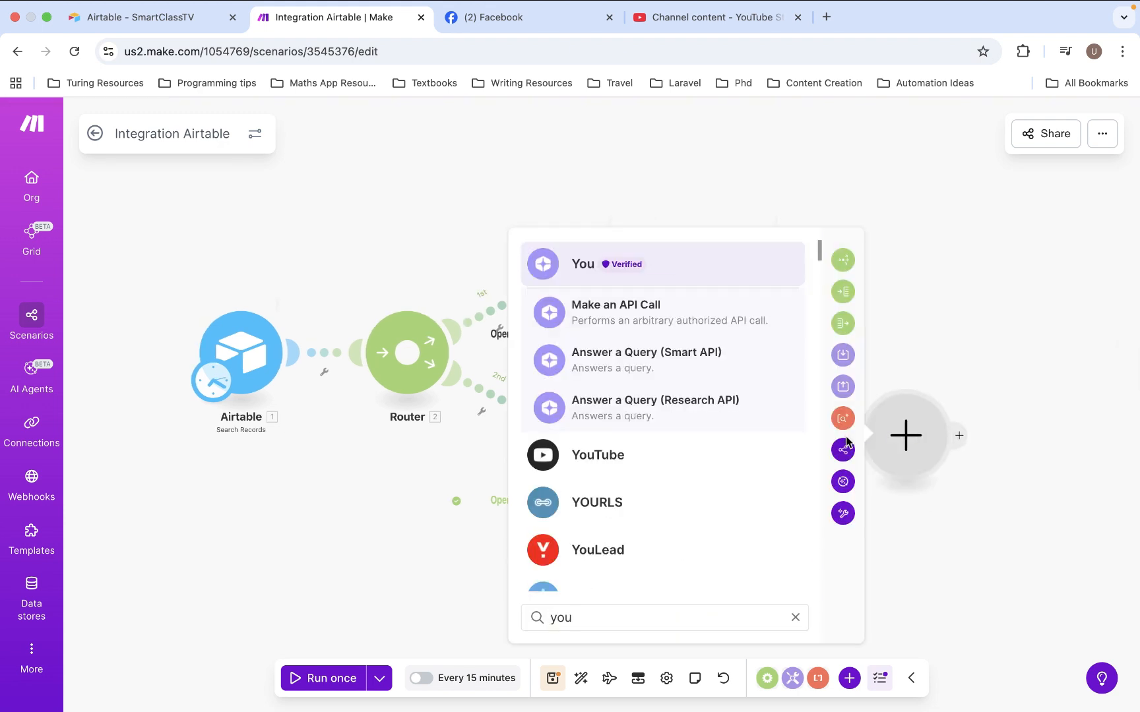
left_click(729, 455)
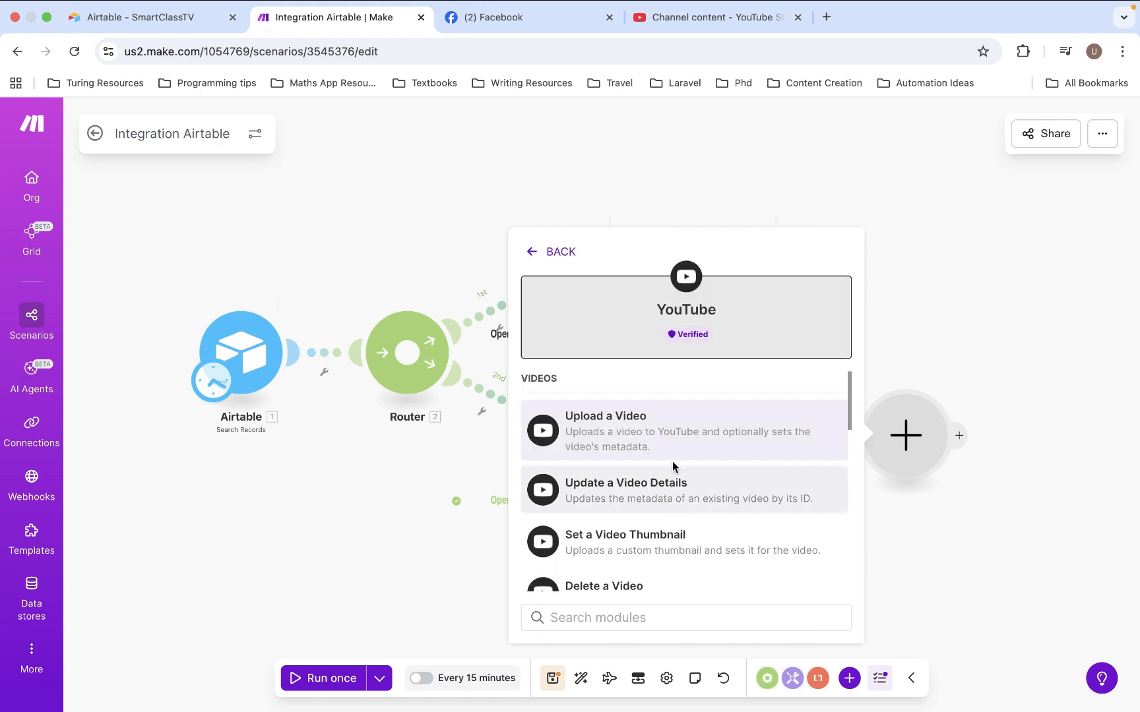
left_click(631, 438)
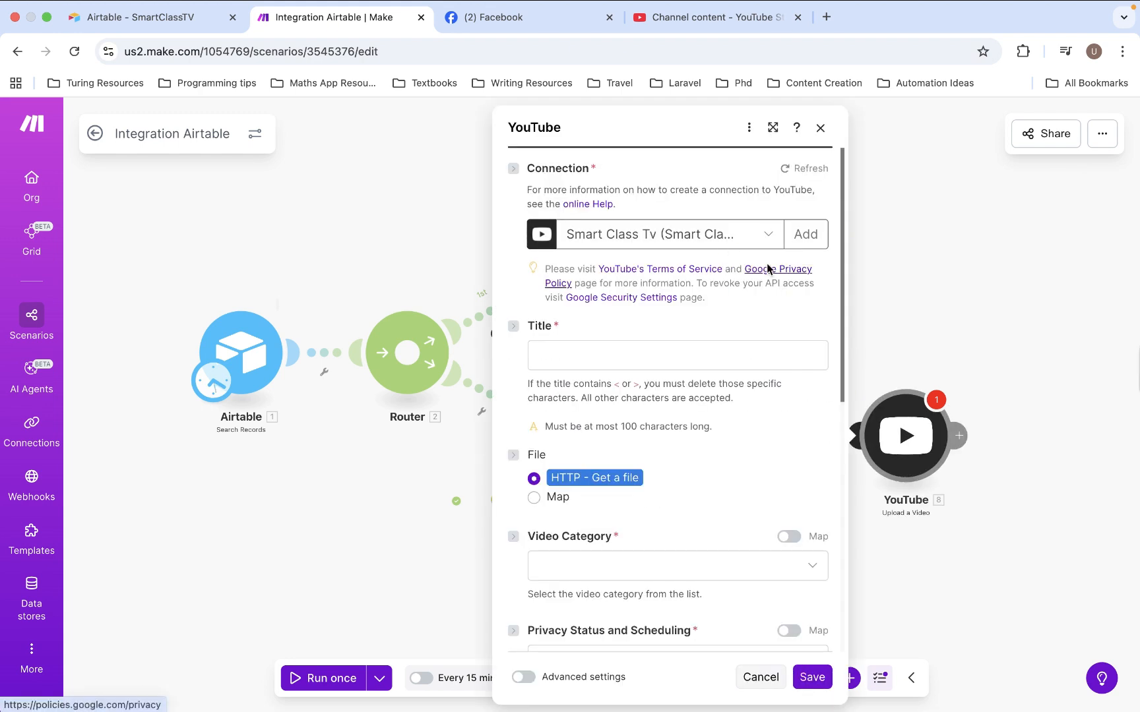
left_click(818, 240)
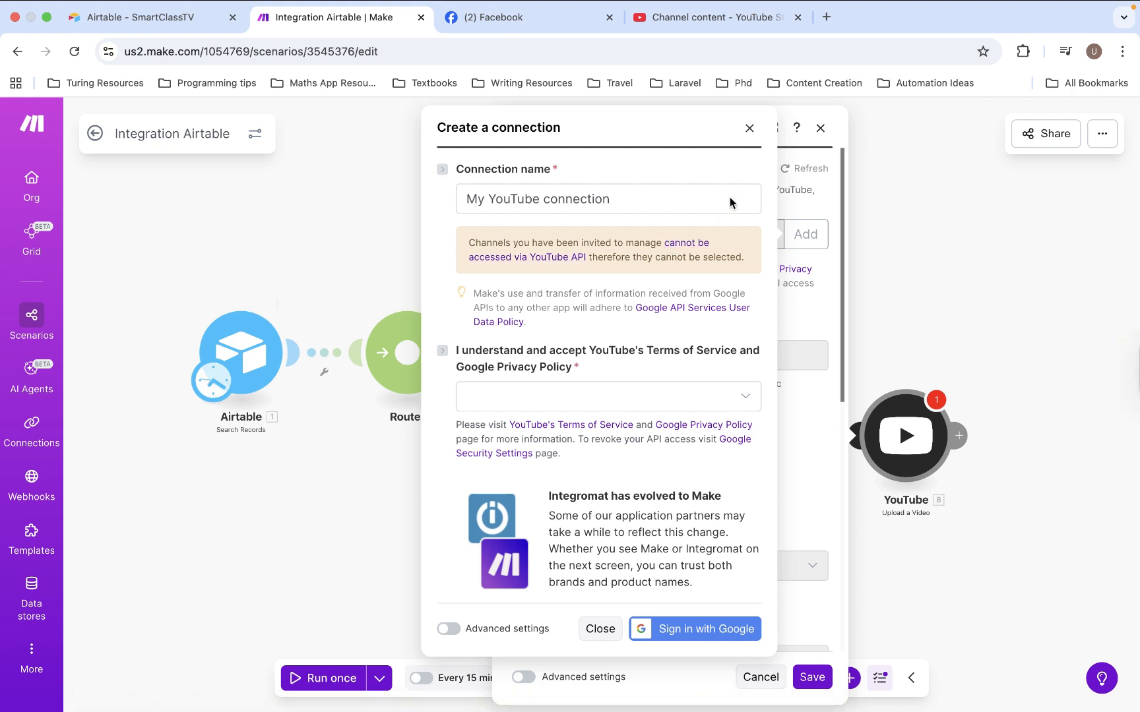
left_click(749, 127)
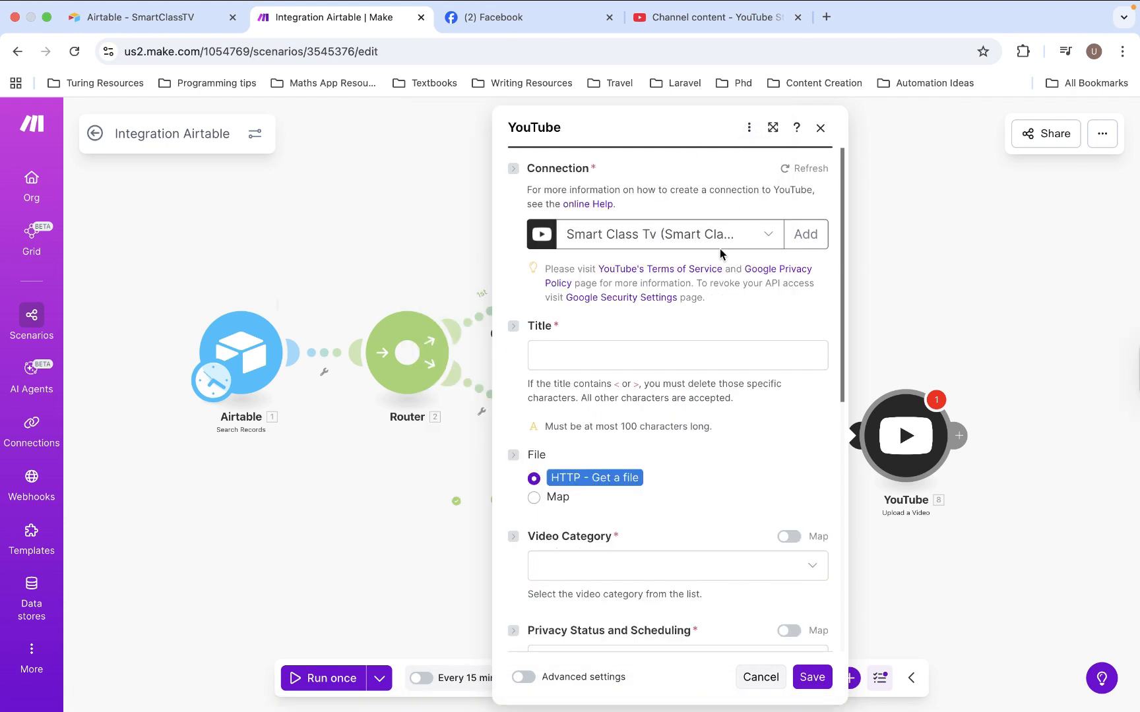
Map the Airtable Topic field to the YouTube module's Title
left_click(682, 355)
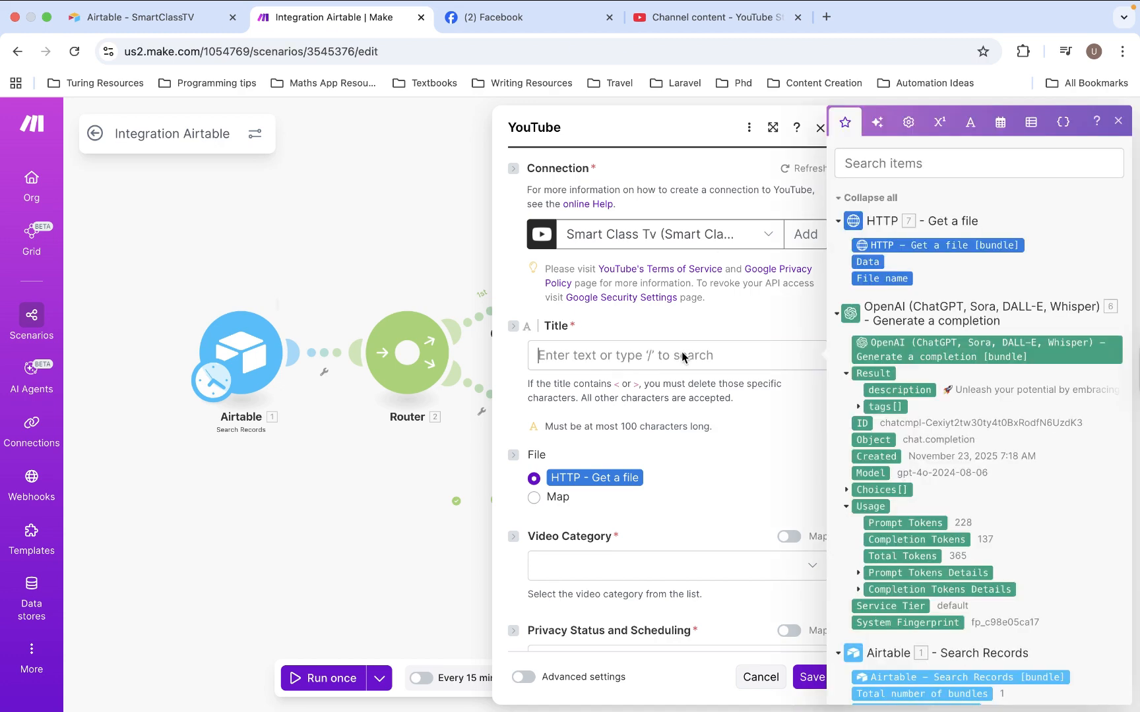
scroll(946, 556, "down", 3)
scroll(946, 556, "down", 4)
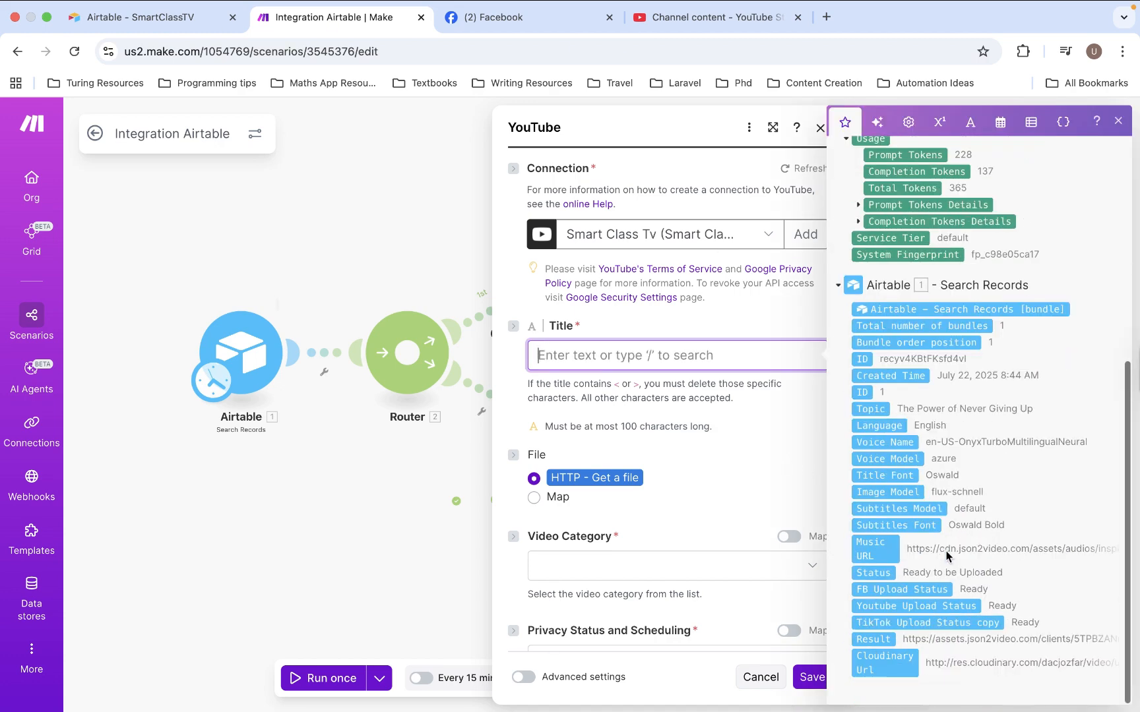
left_click(877, 409)
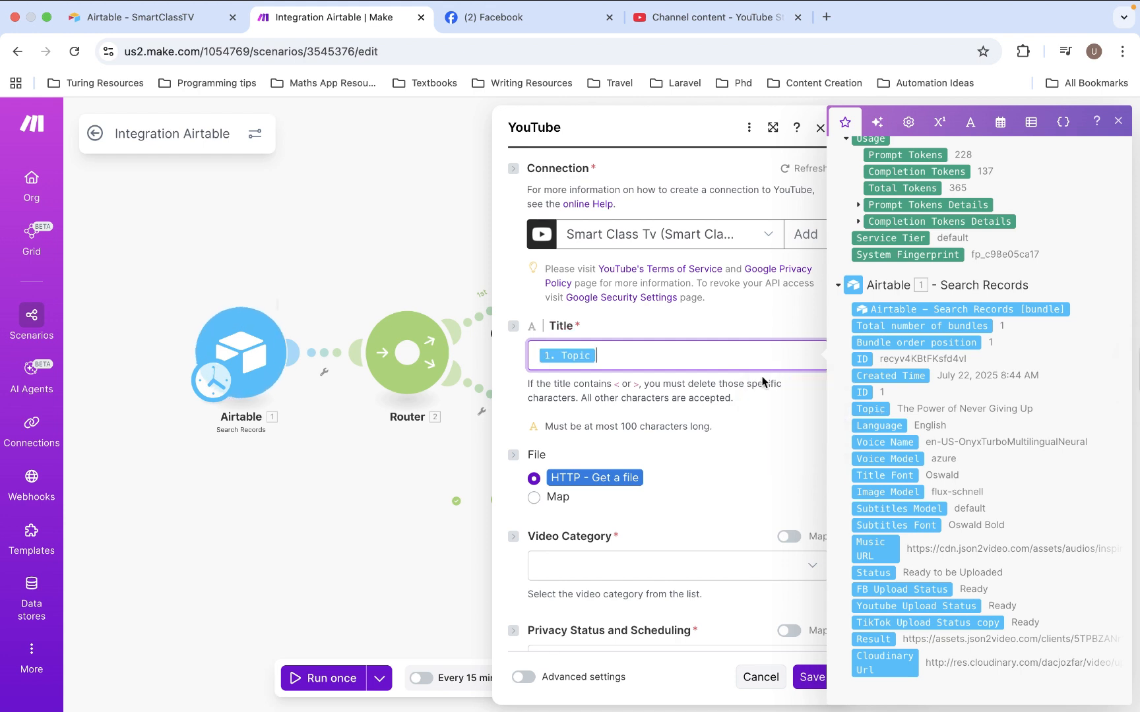
Set the YouTube module's Video Category to Education
scroll(760, 471, "down", 2)
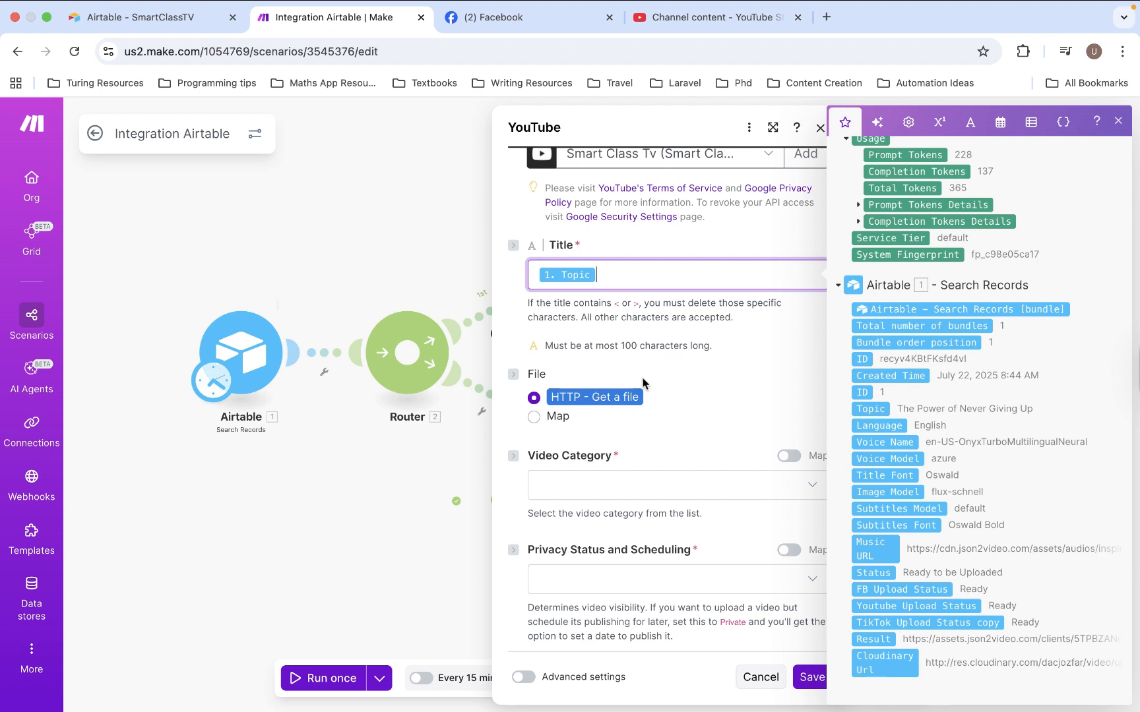
left_click(675, 486)
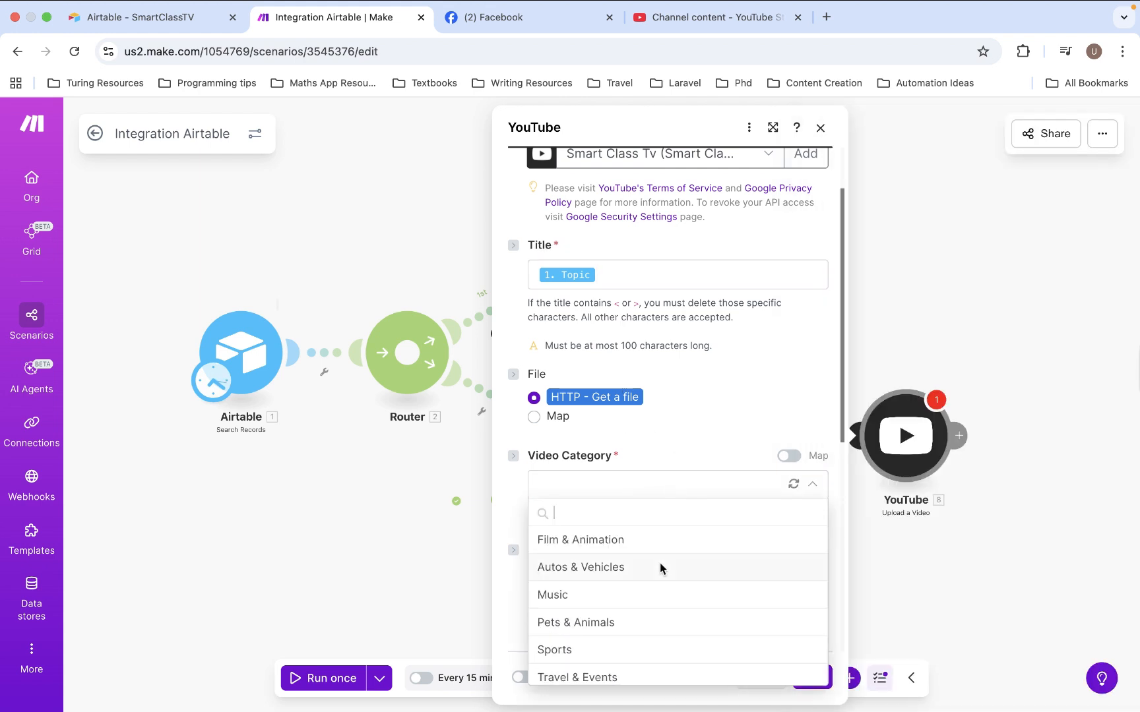
scroll(660, 568, "down", 3)
scroll(660, 564, "down", 3)
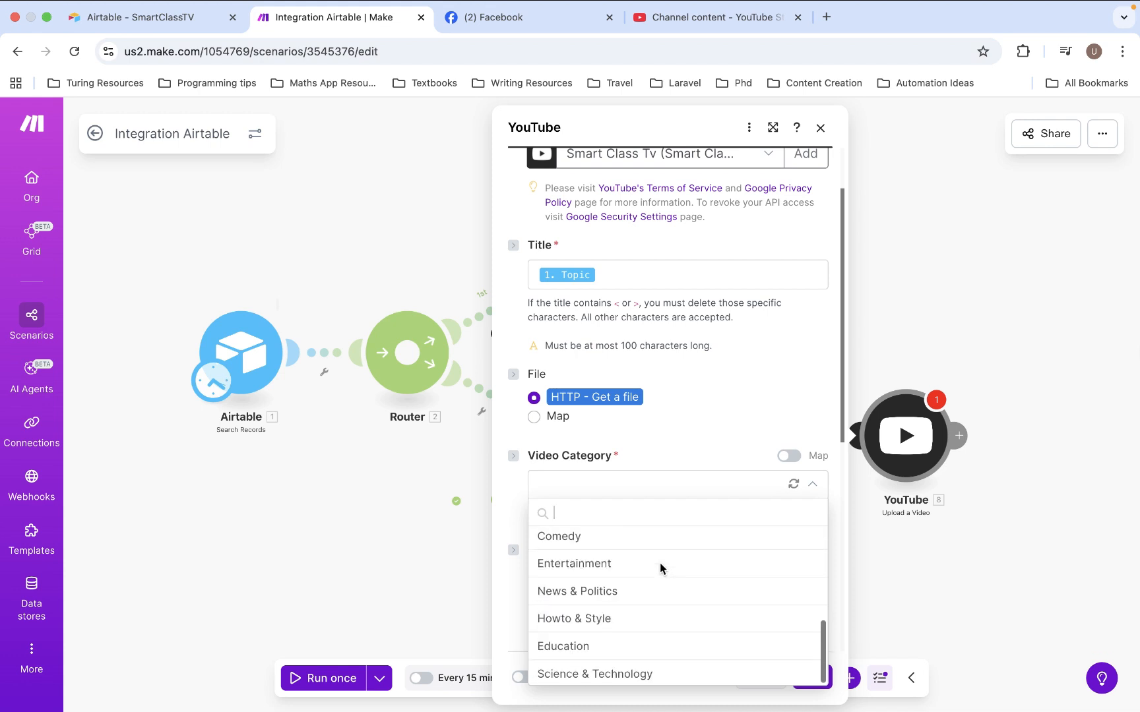
left_click(611, 645)
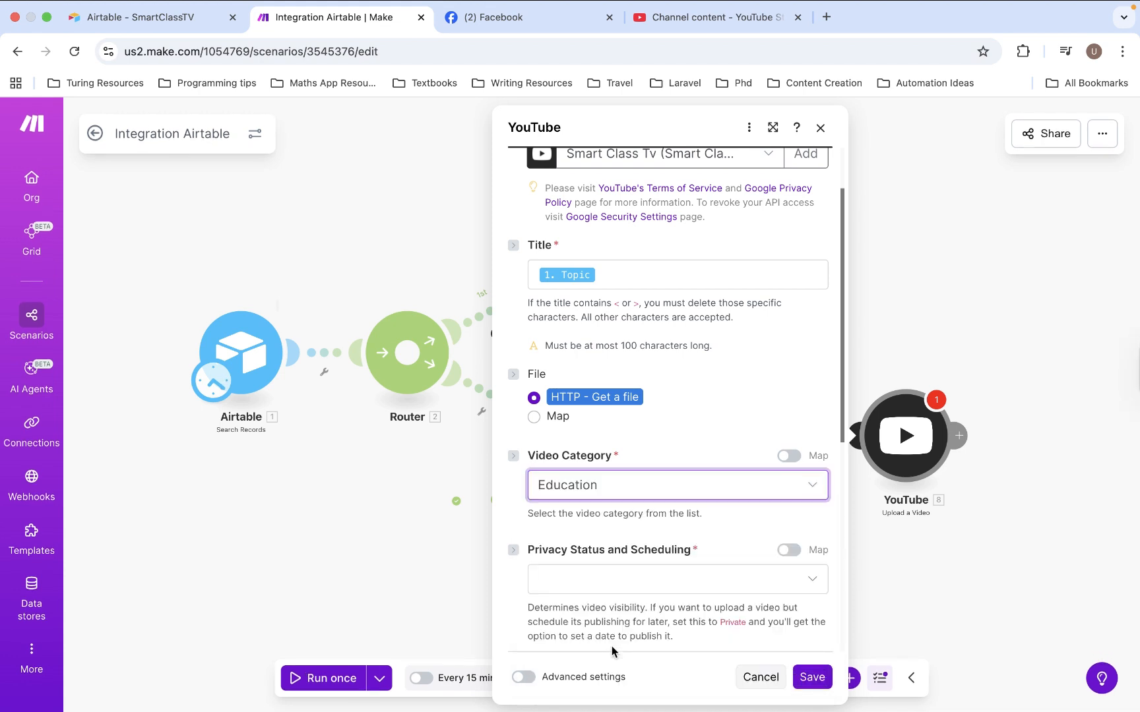
Map the OpenAI result's description to the YouTube module's Description
scroll(658, 587, "down", 3)
left_click(658, 564)
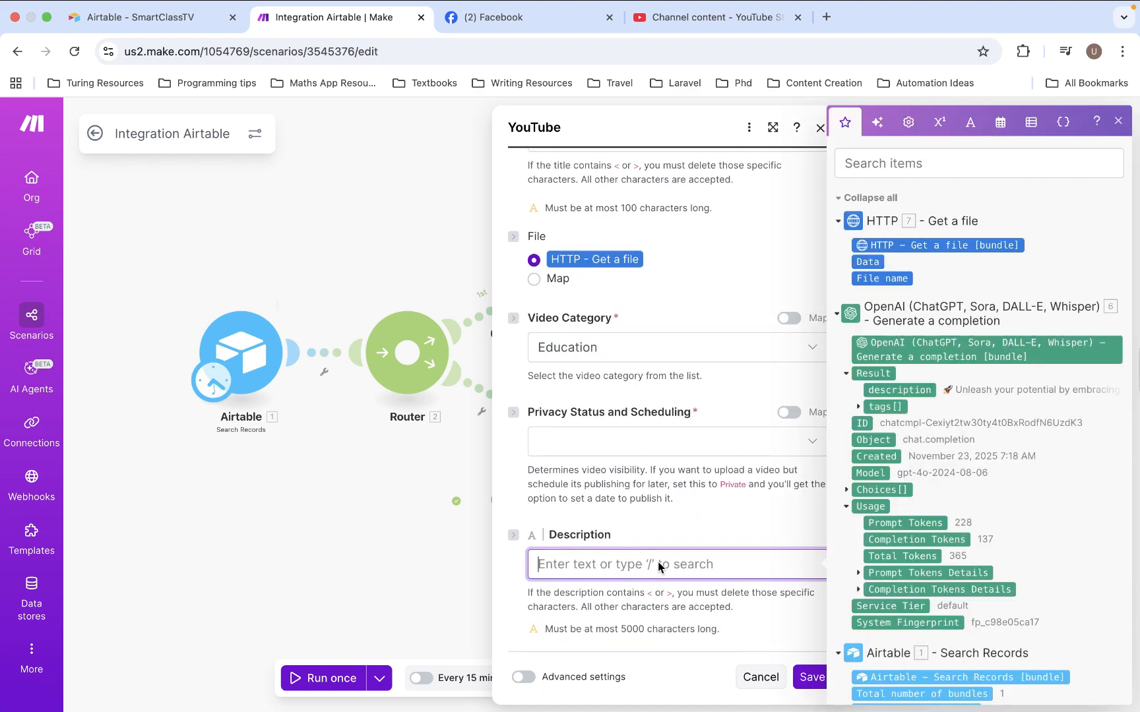
scroll(913, 576, "down", 2)
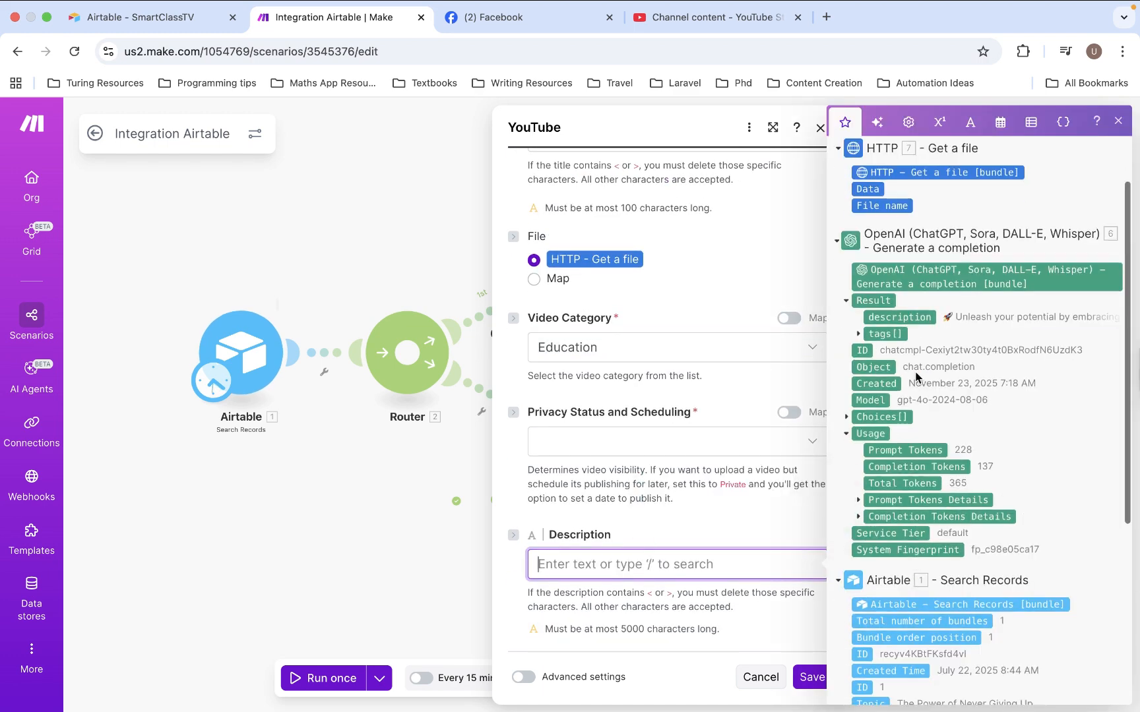
scroll(927, 404, "down", 5)
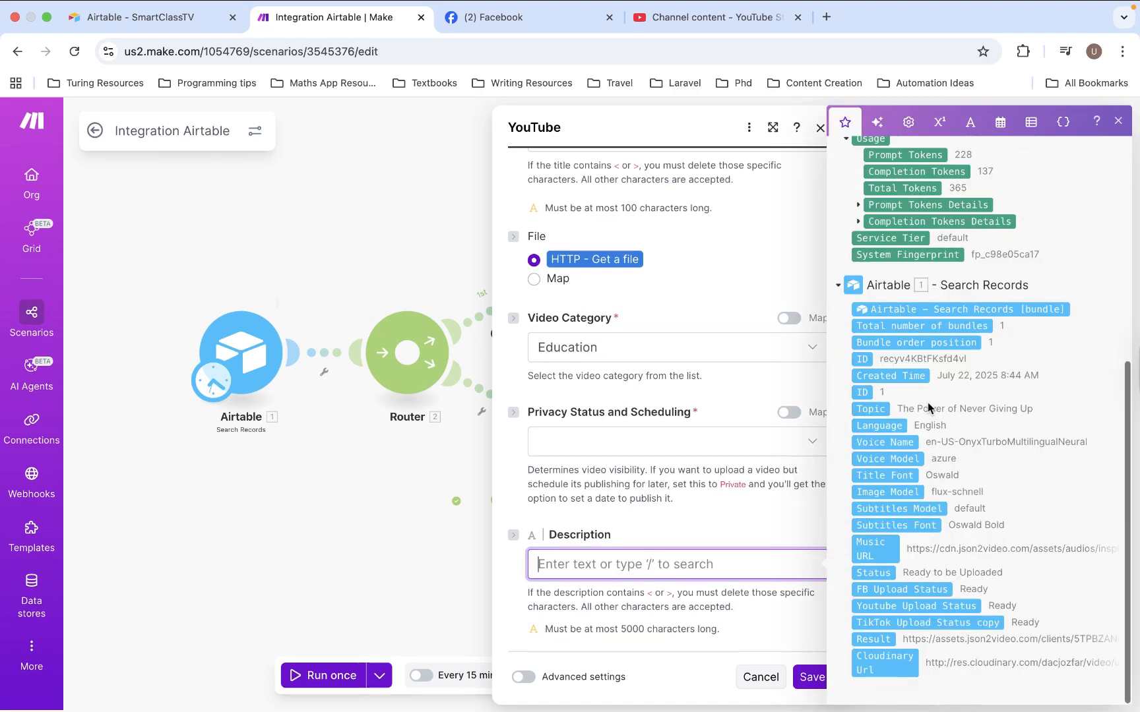
scroll(927, 408, "up", 5)
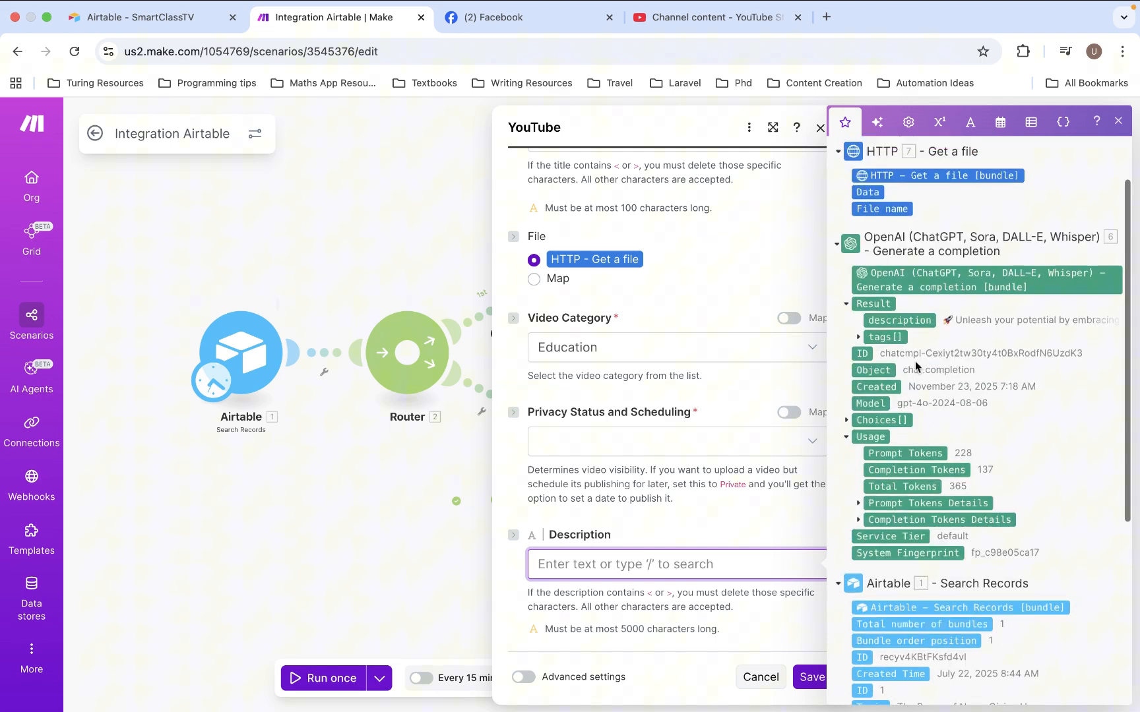
left_click(899, 320)
left_click(740, 510)
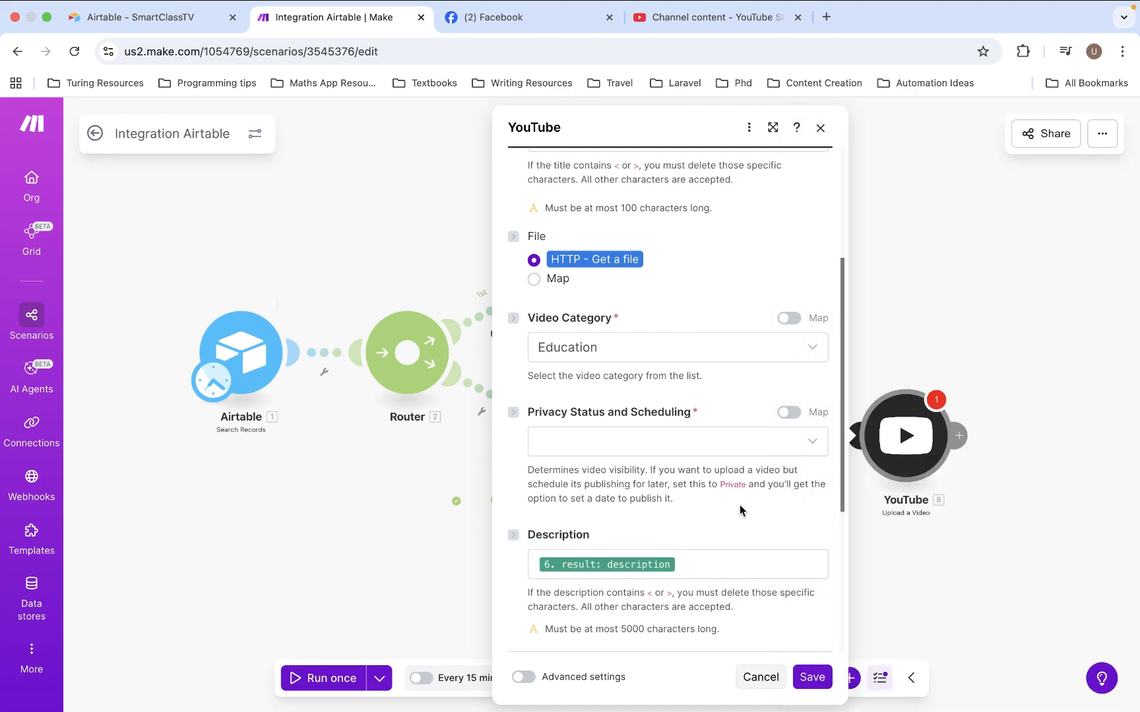
Show the YouTube module's advanced settings to reach the Tags option
scroll(740, 510, "down", 5)
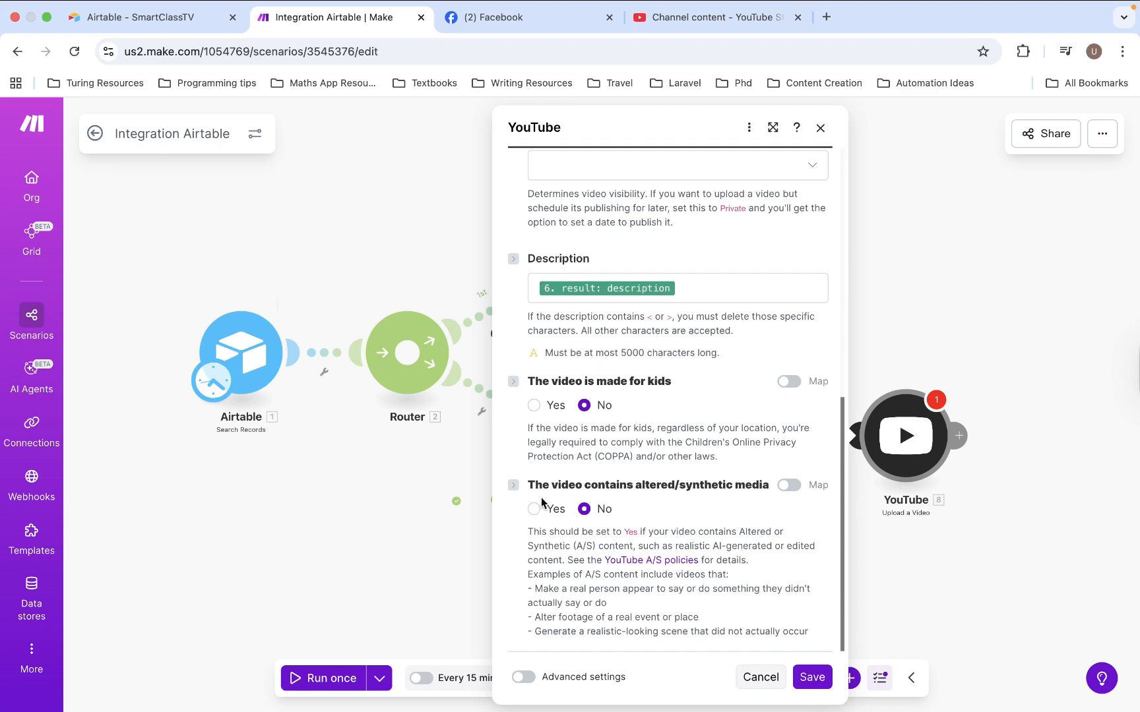
left_click(525, 679)
scroll(619, 630, "down", 5)
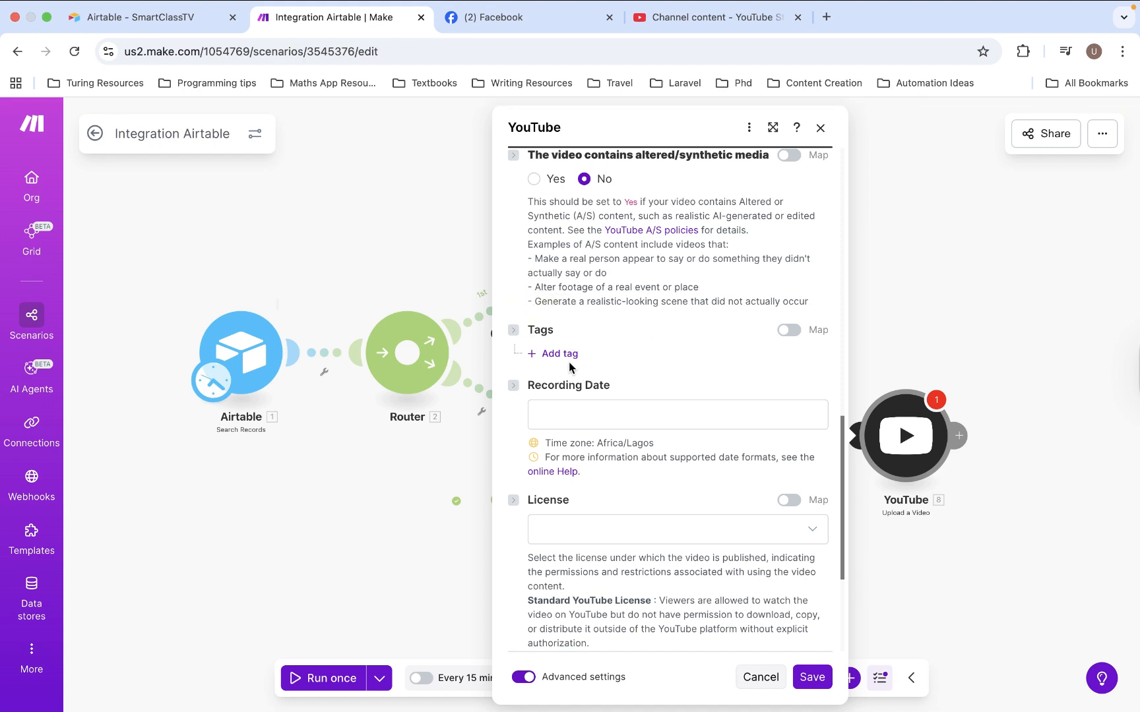
left_click(570, 356)
left_click(609, 382)
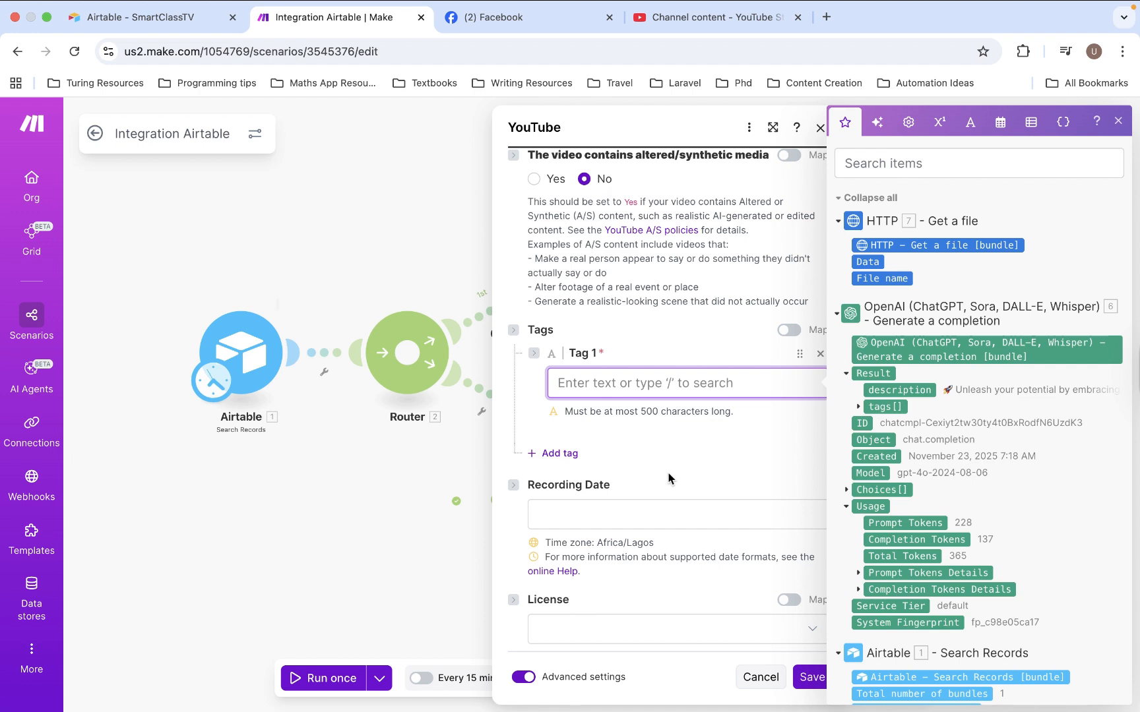
left_click(749, 454)
left_click(820, 355)
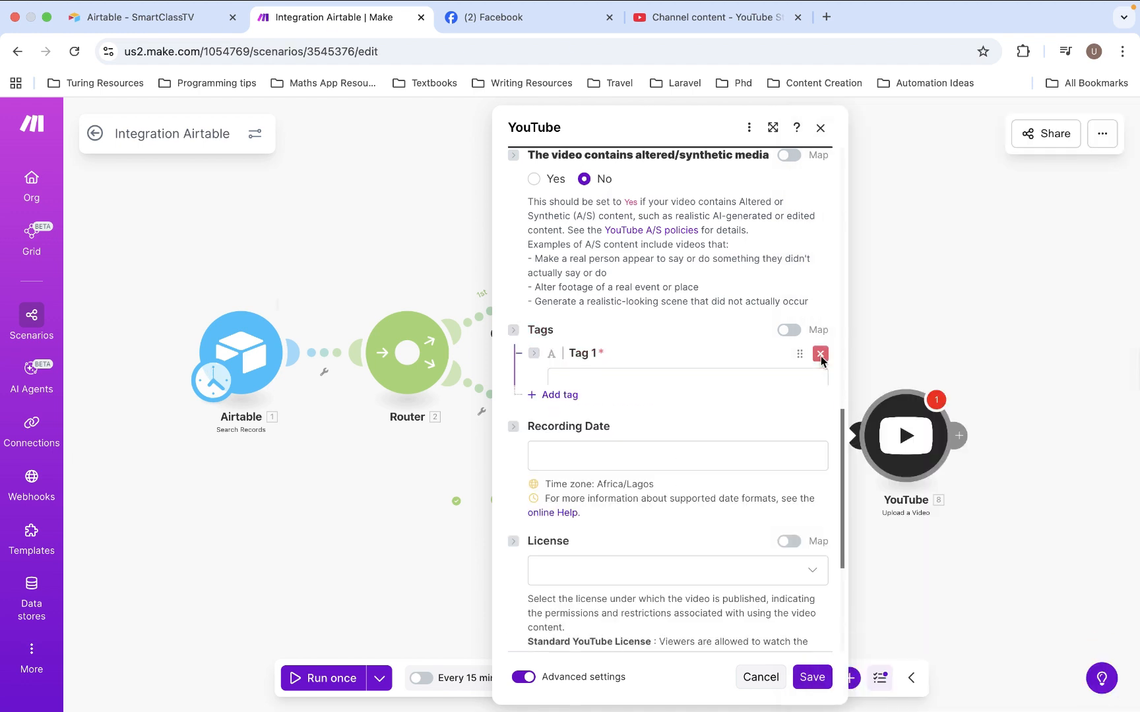
Switch the YouTube module's Tags to mapping and map the OpenAI result's tags[] array to it
left_click(789, 330)
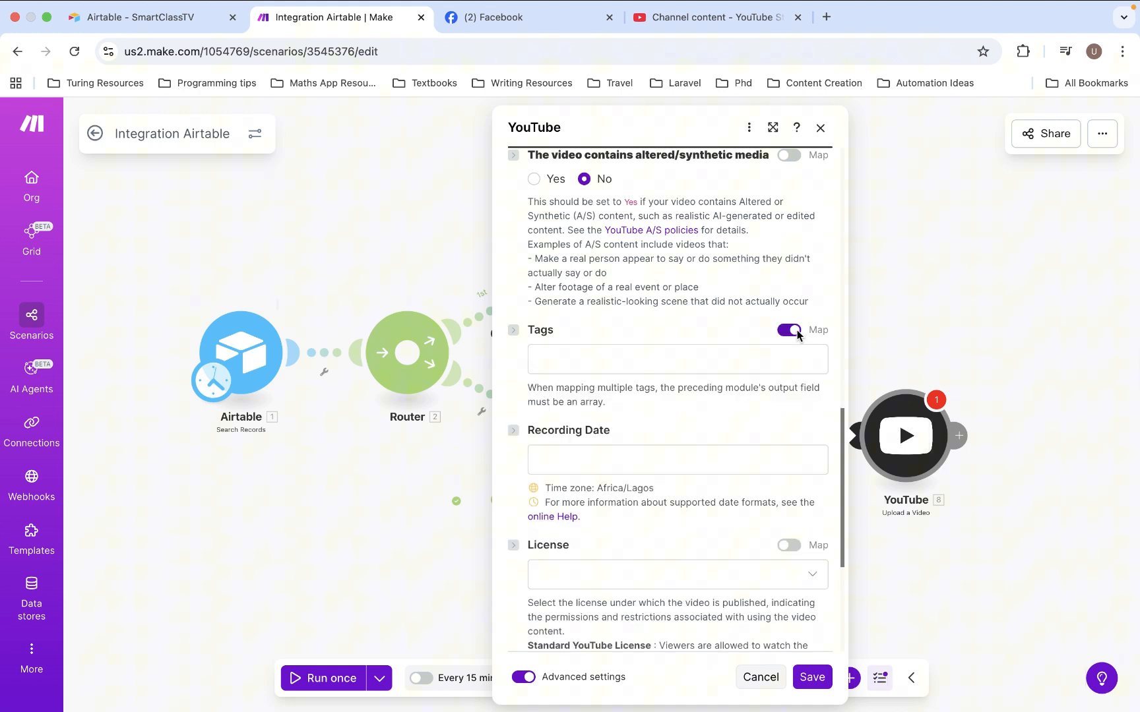
left_click(719, 363)
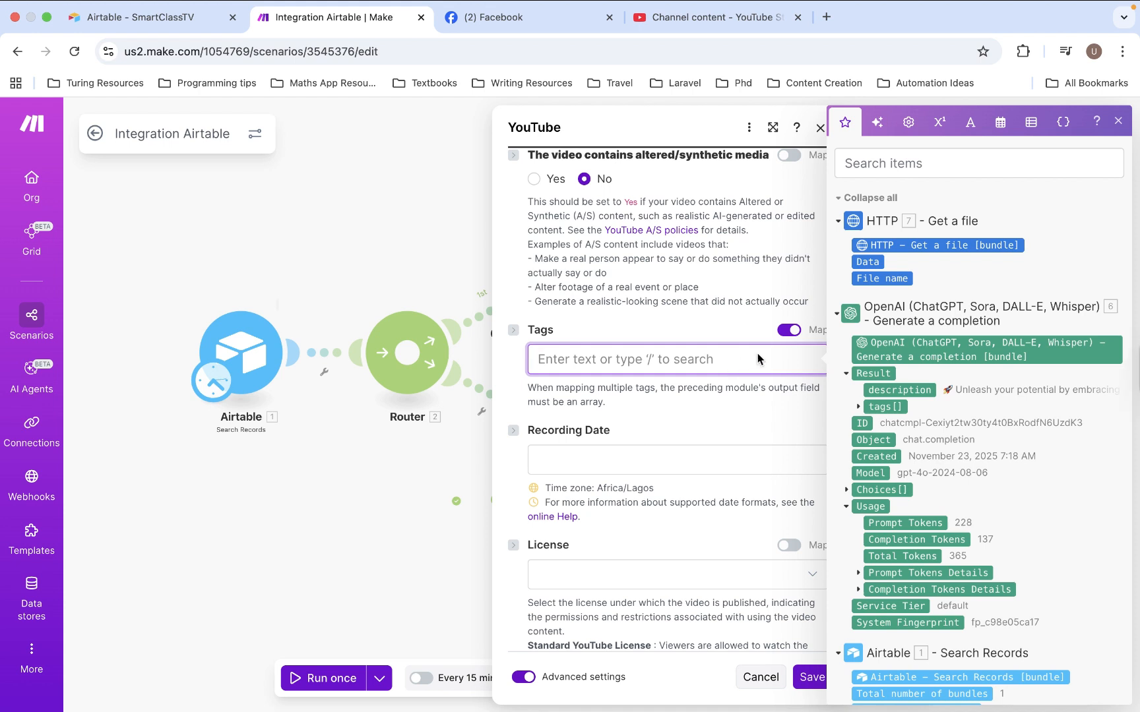
left_click_drag(889, 405, 604, 359)
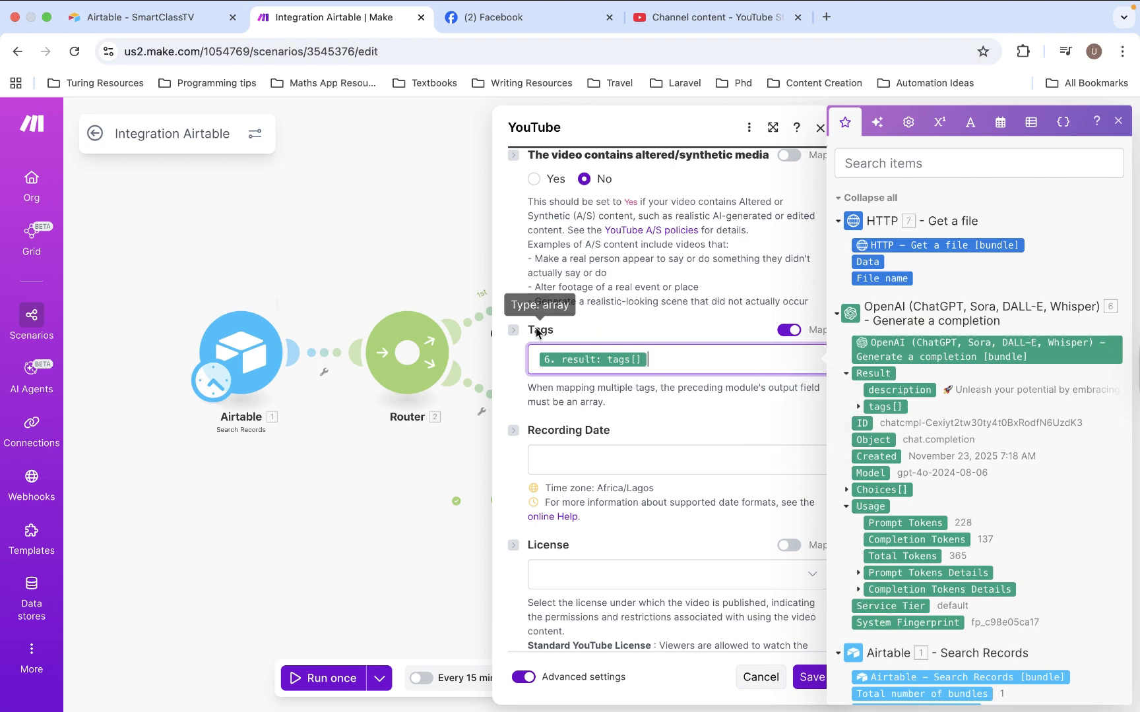
left_click(645, 328)
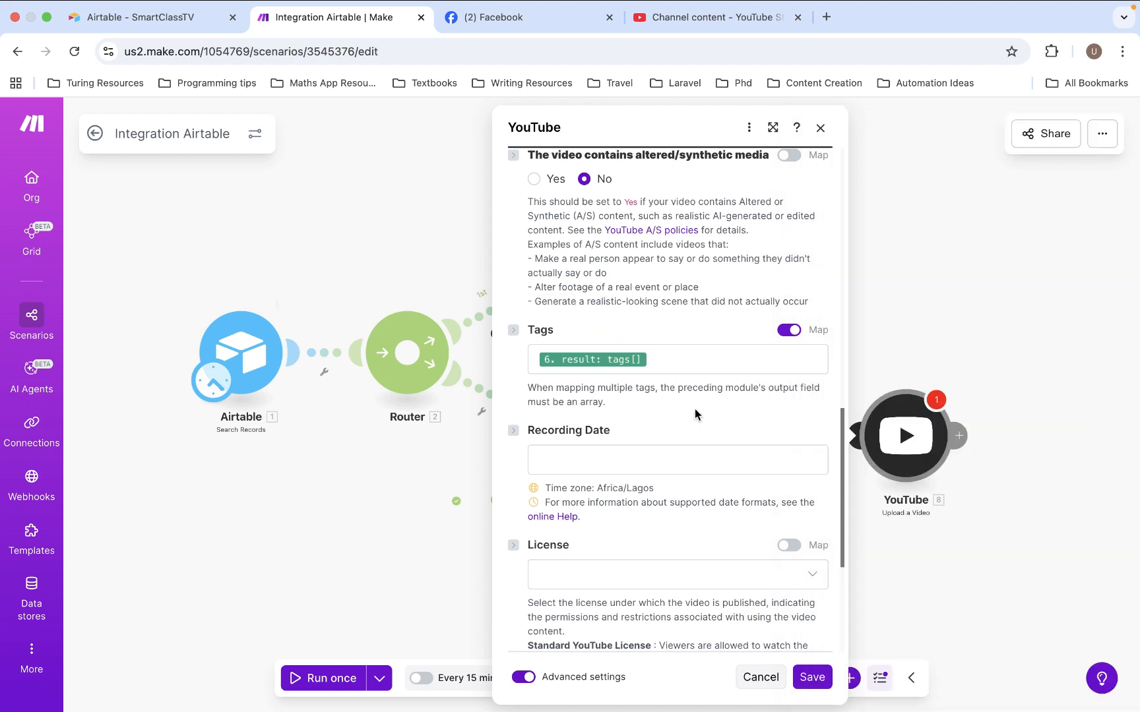
Set the YouTube module's Privacy Status and Scheduling to Public and save the module
scroll(696, 404, "down", 3)
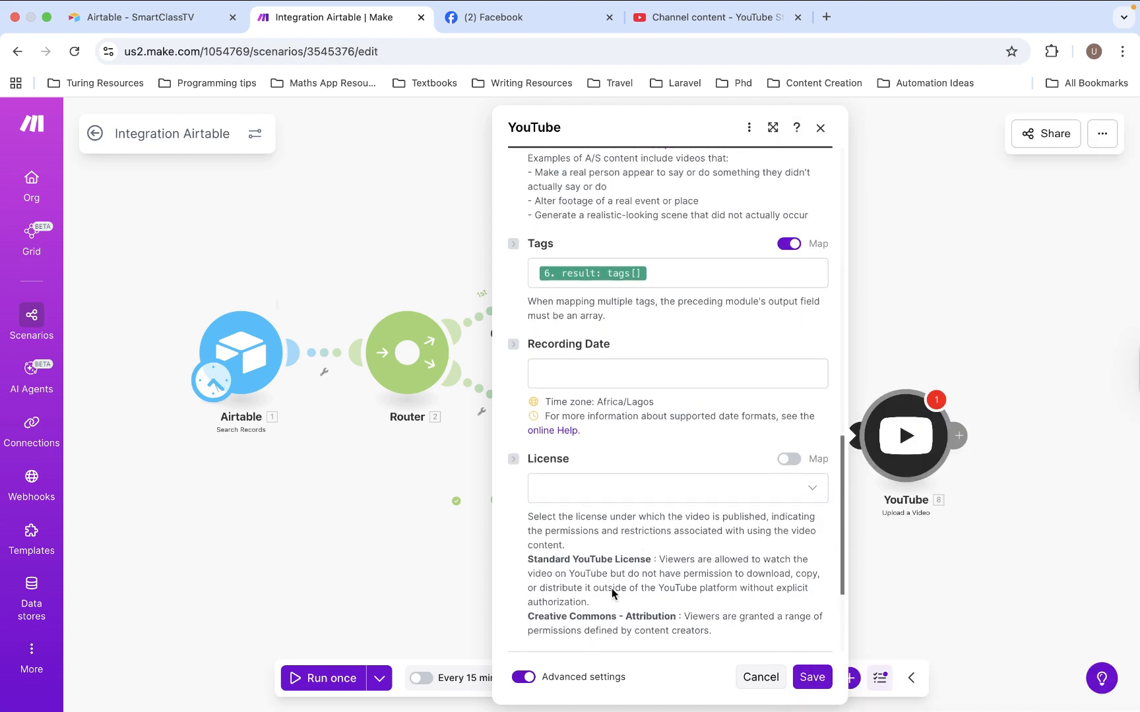
scroll(696, 406, "down", 6)
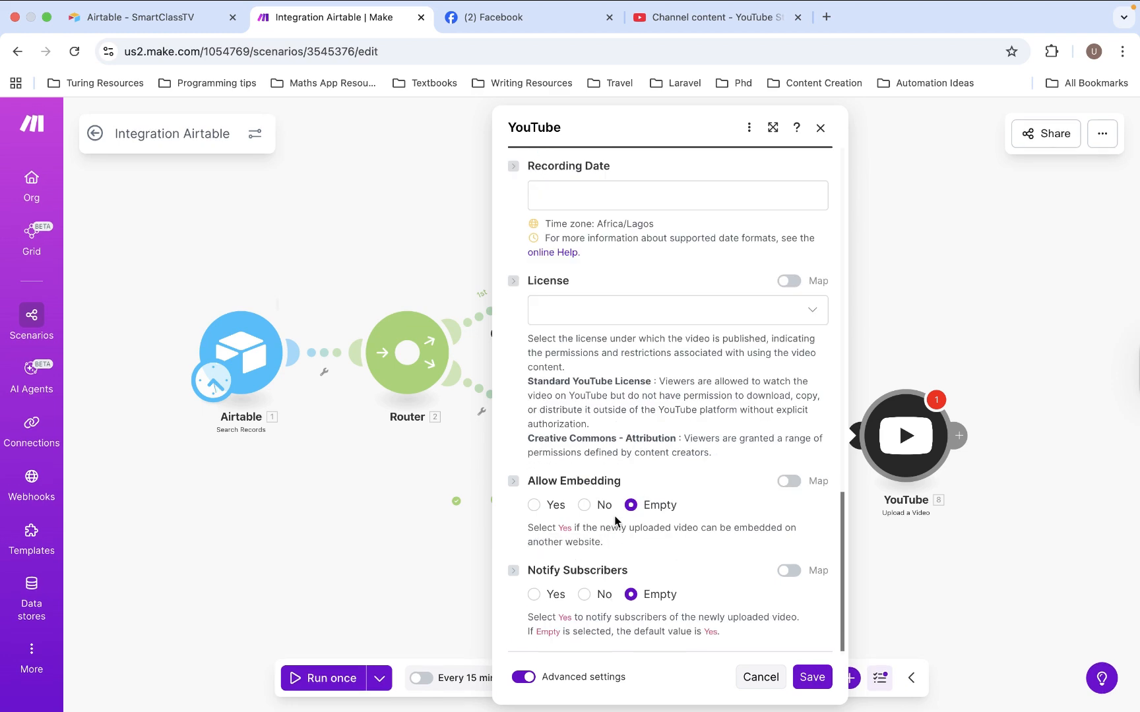
scroll(640, 475, "up", 15)
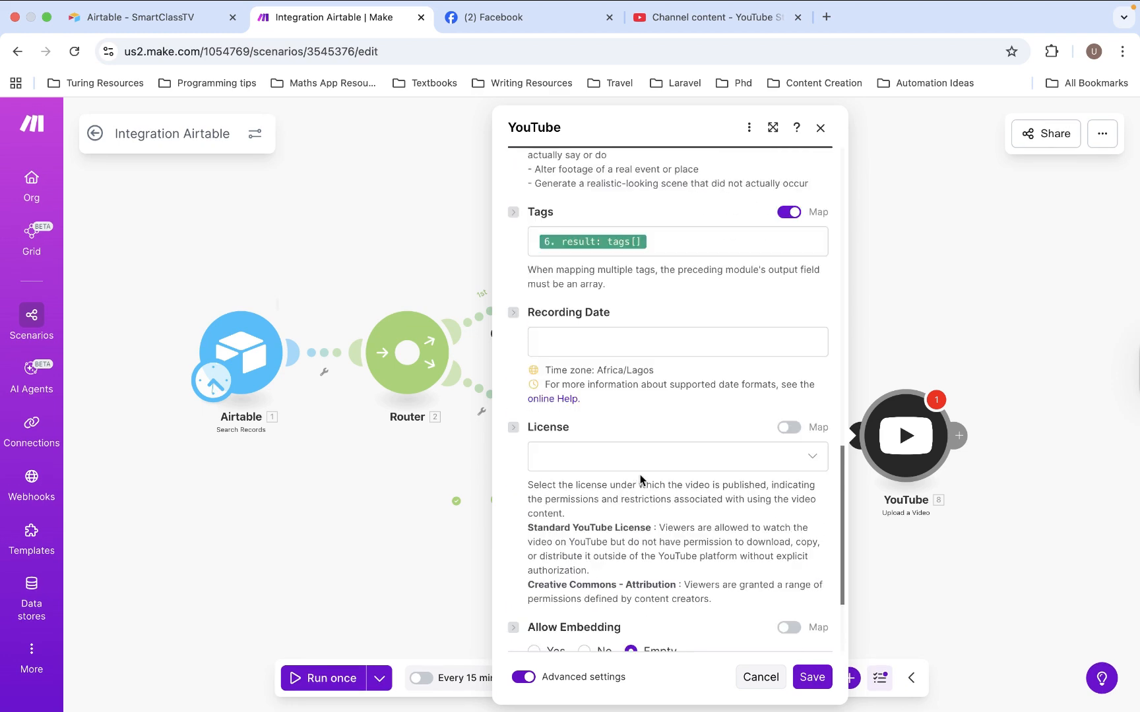
scroll(641, 475, "up", 12)
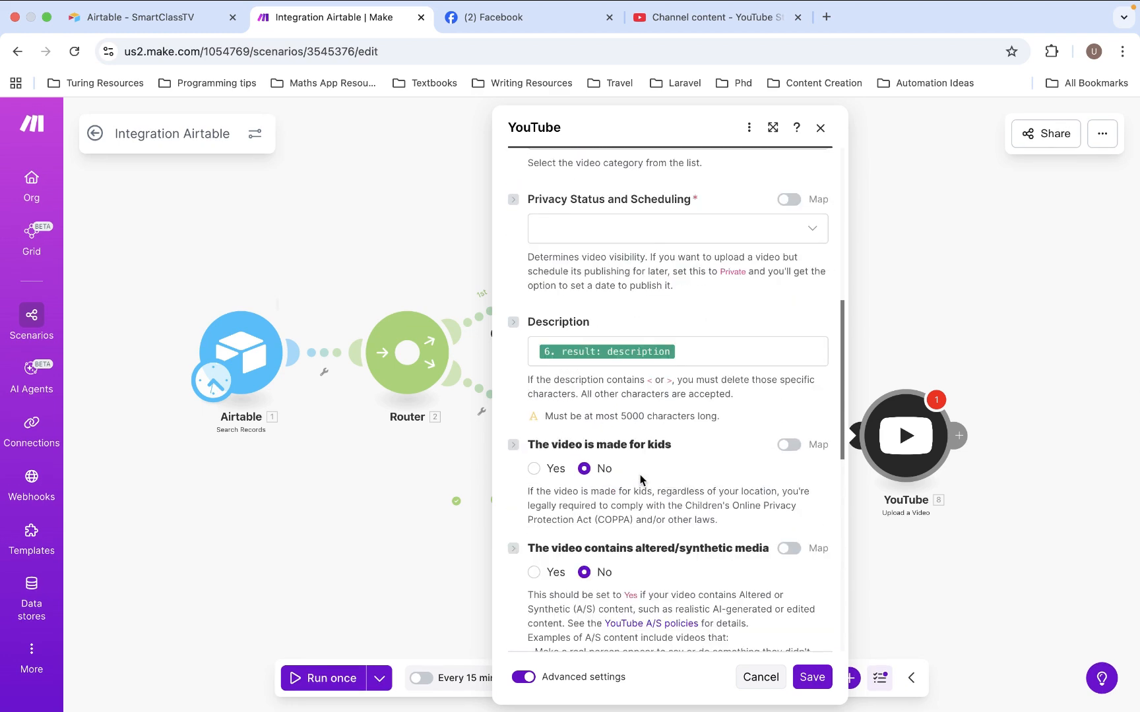
left_click(812, 677)
left_click(666, 528)
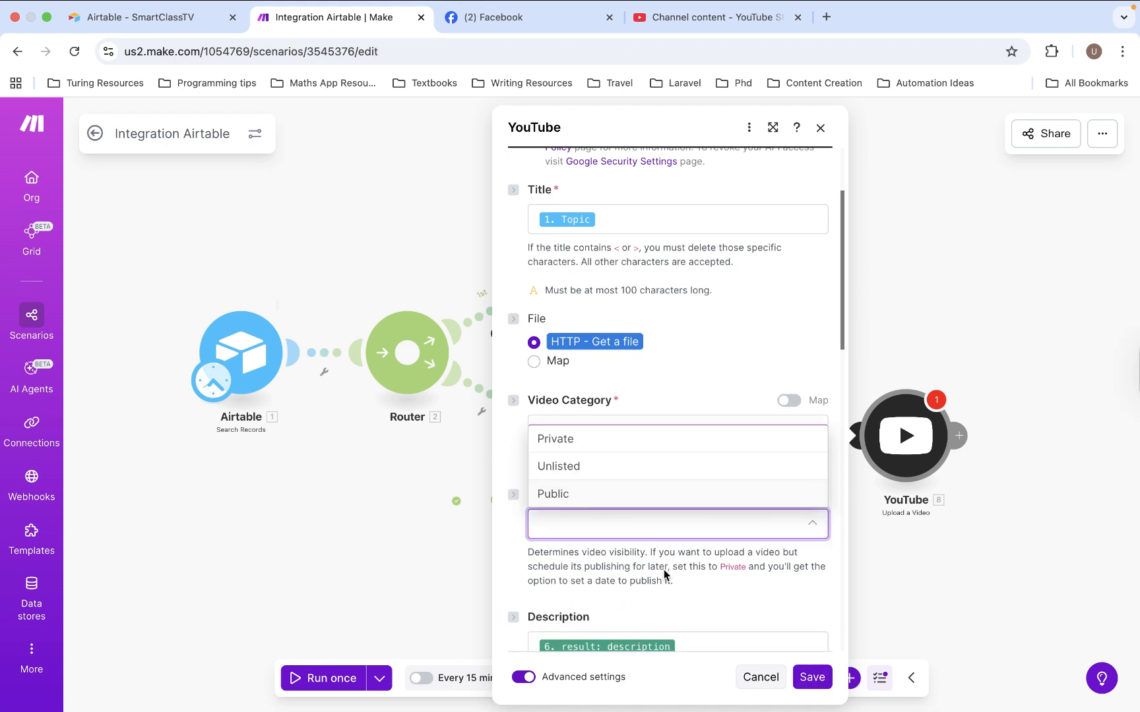
left_click(675, 537)
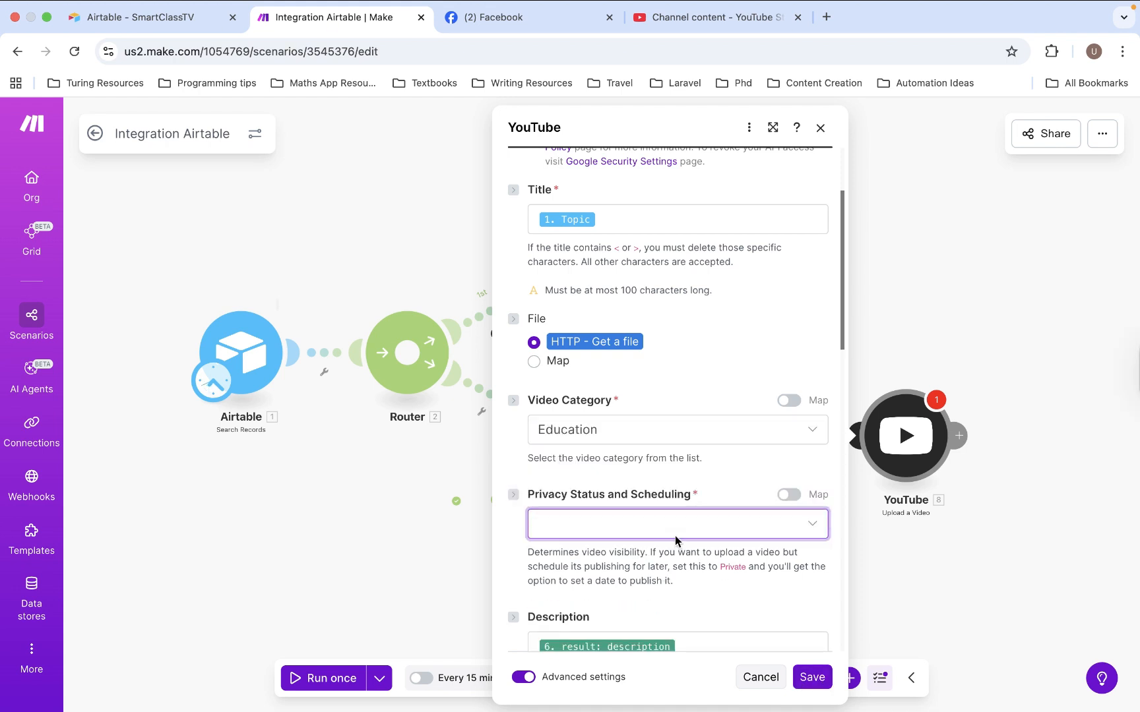
left_click(675, 535)
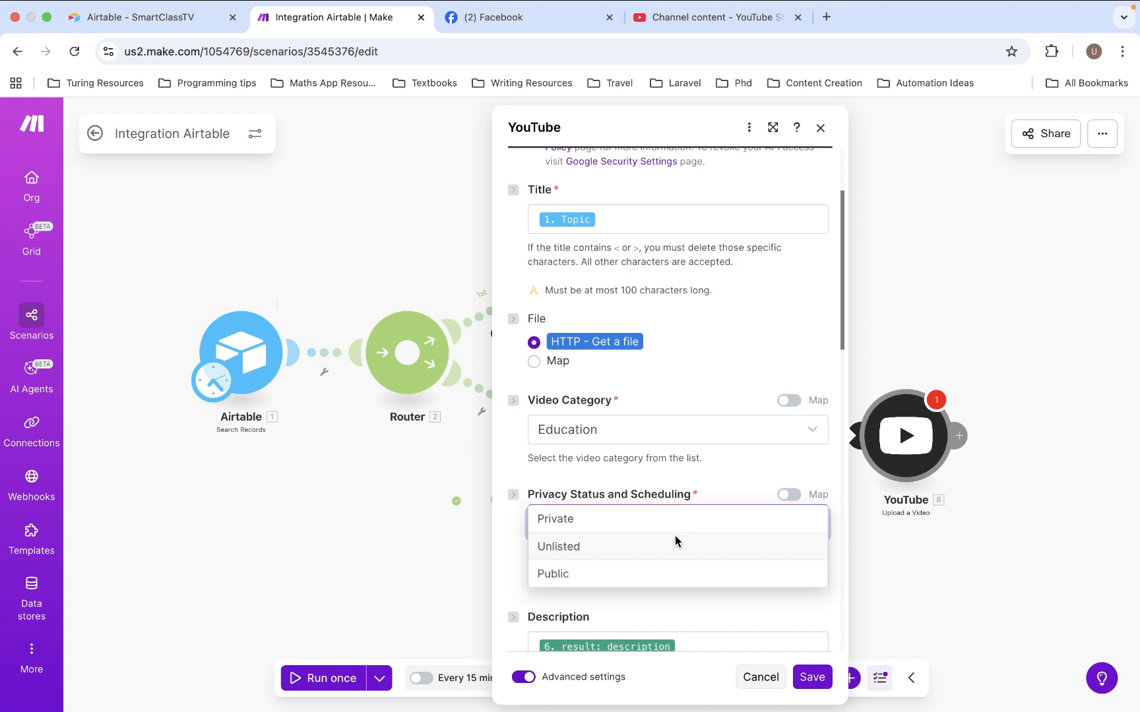
left_click(565, 574)
scroll(608, 569, "down", 10)
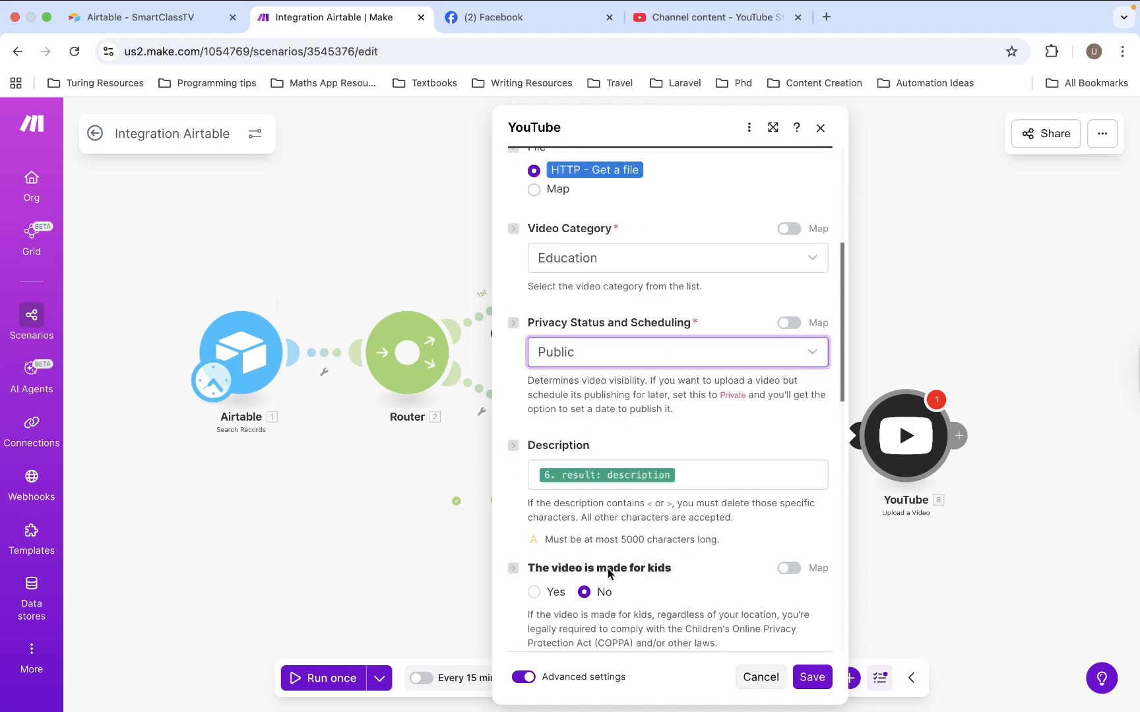
left_click(812, 677)
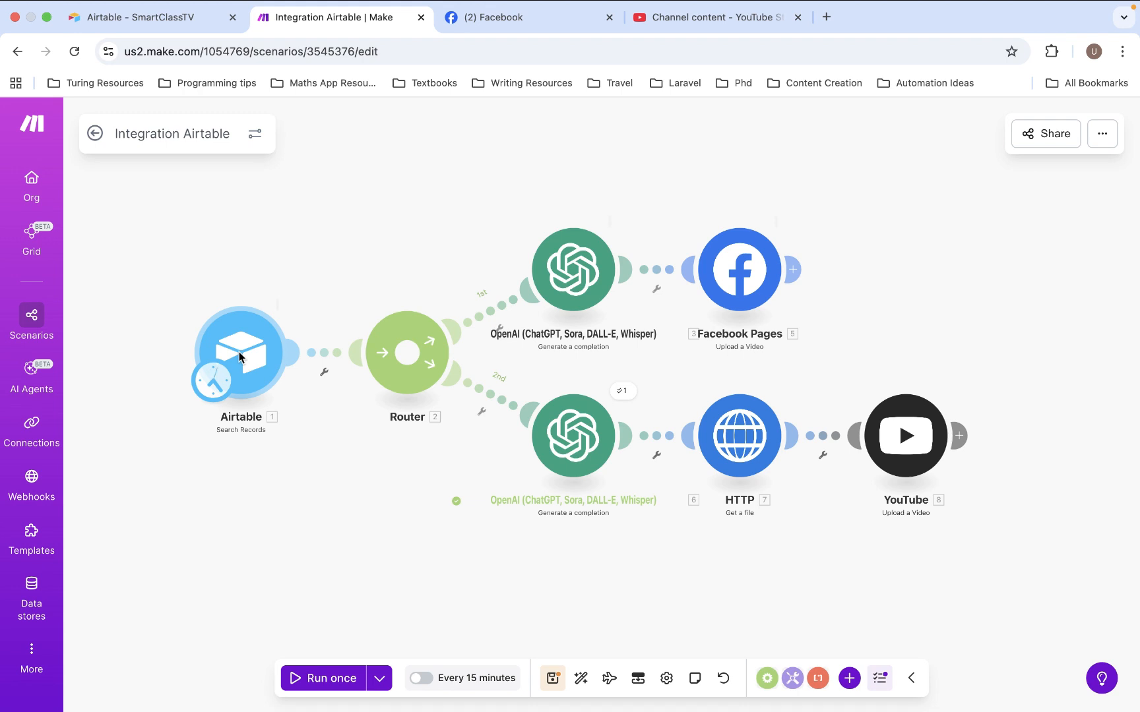
Add a third route to the Router with an Airtable 'Update a Record' module
left_click(408, 360)
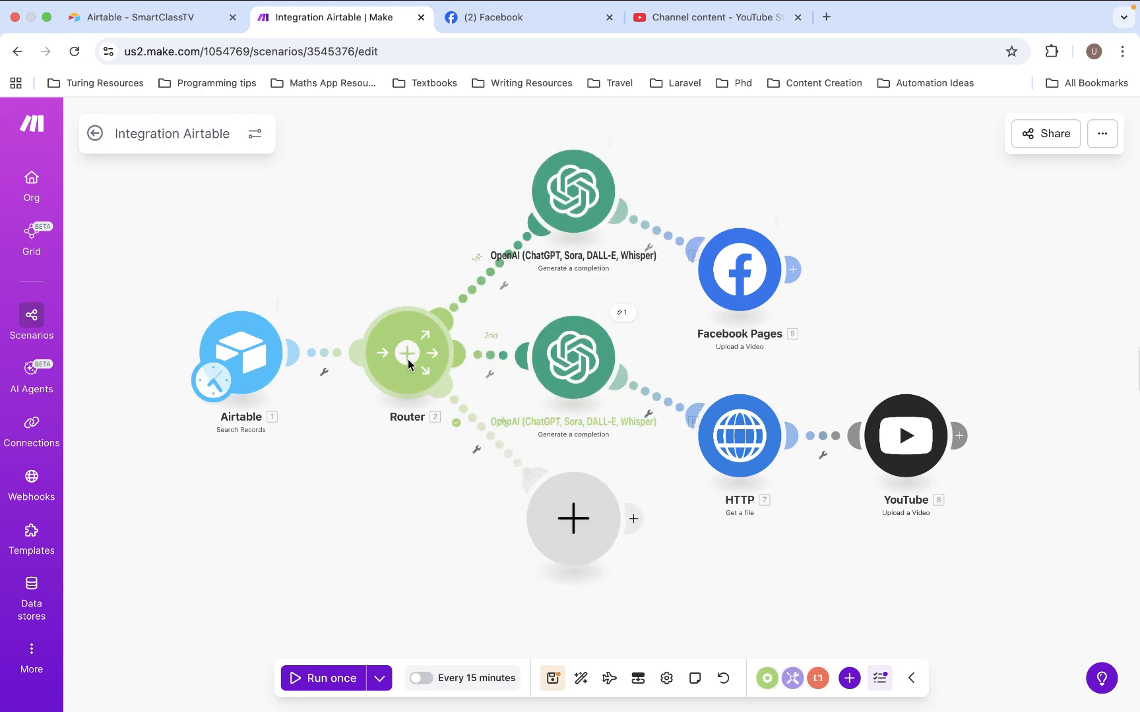
left_click(566, 519)
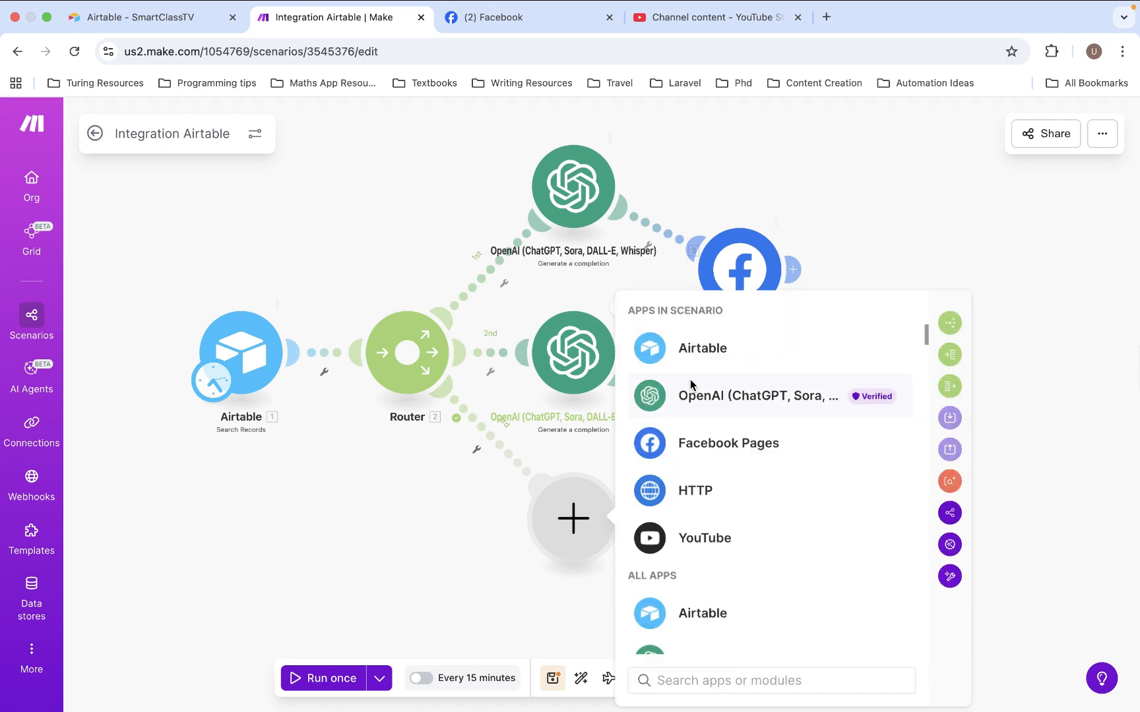
left_click(705, 360)
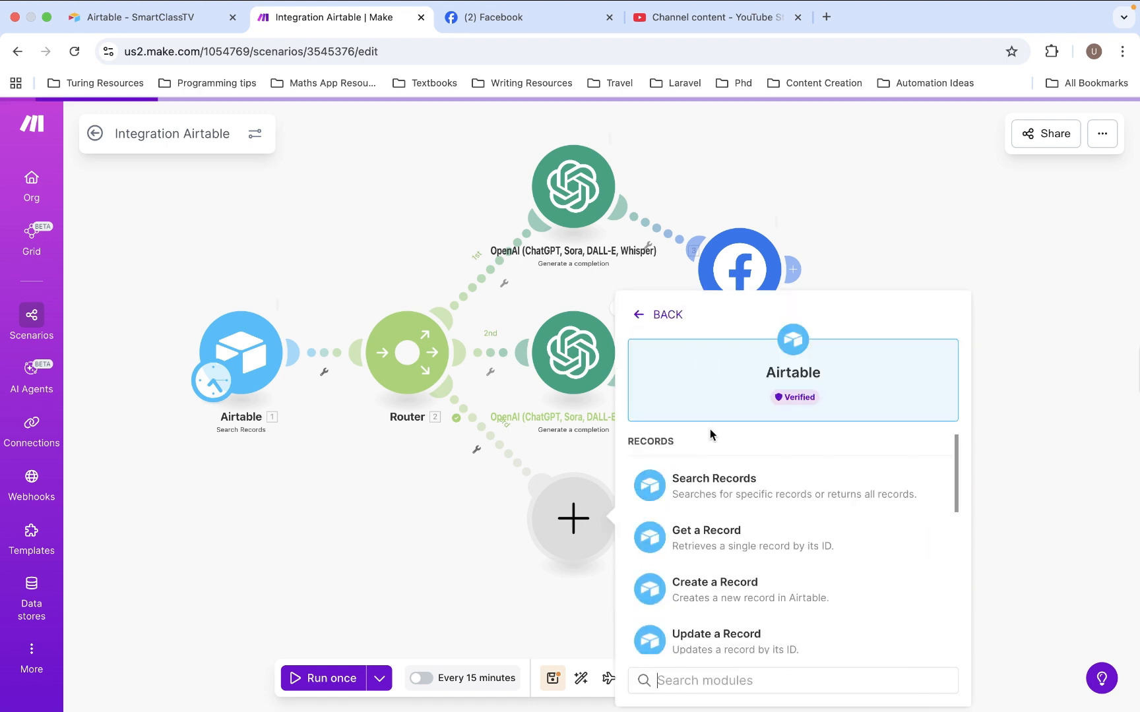
scroll(741, 608, "down", 3)
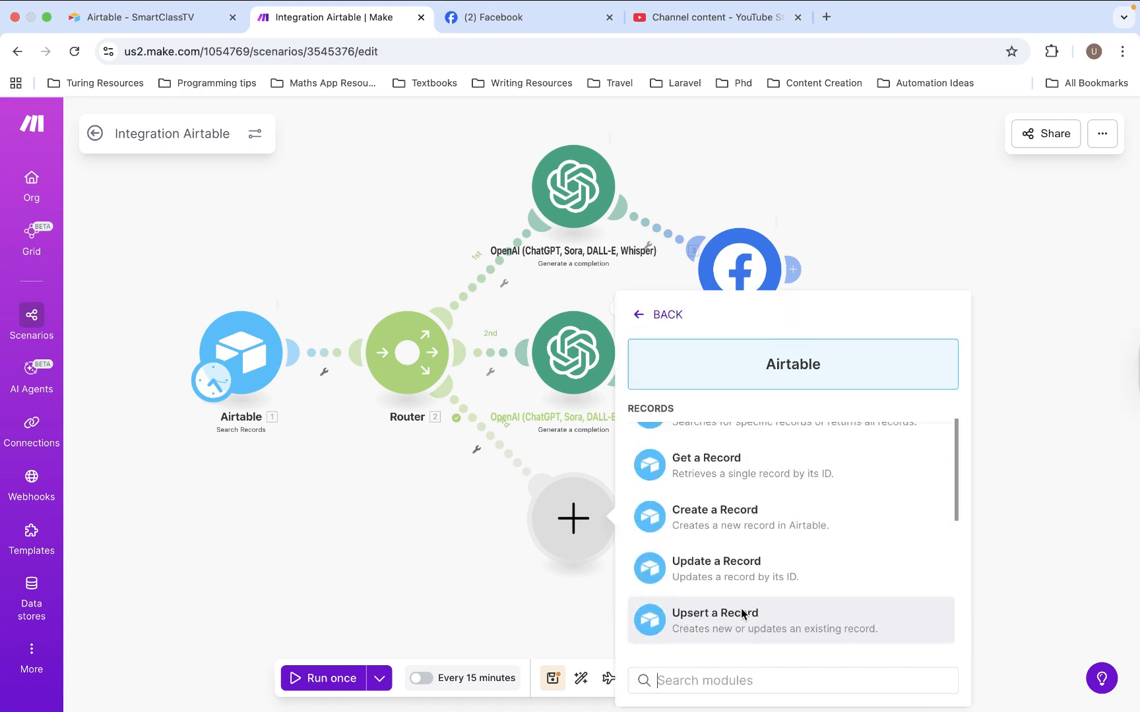
left_click(738, 561)
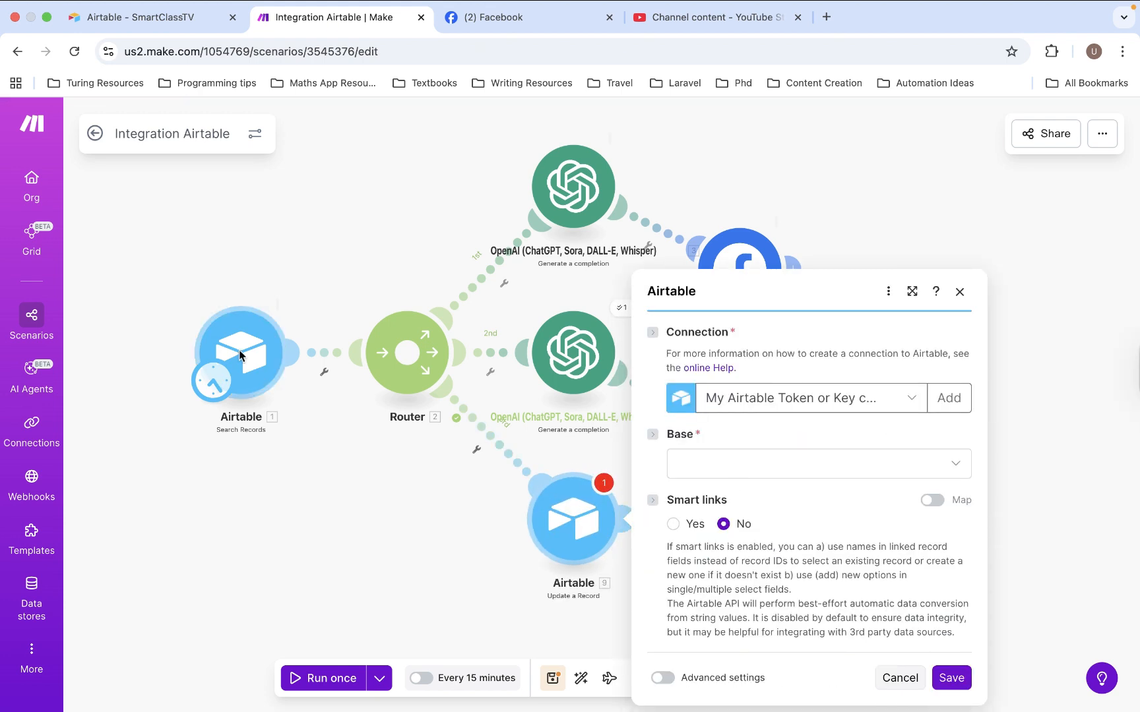
Set the new Airtable module's Base to SmartClassTV and its Table to Horizontal Videos
left_click(726, 466)
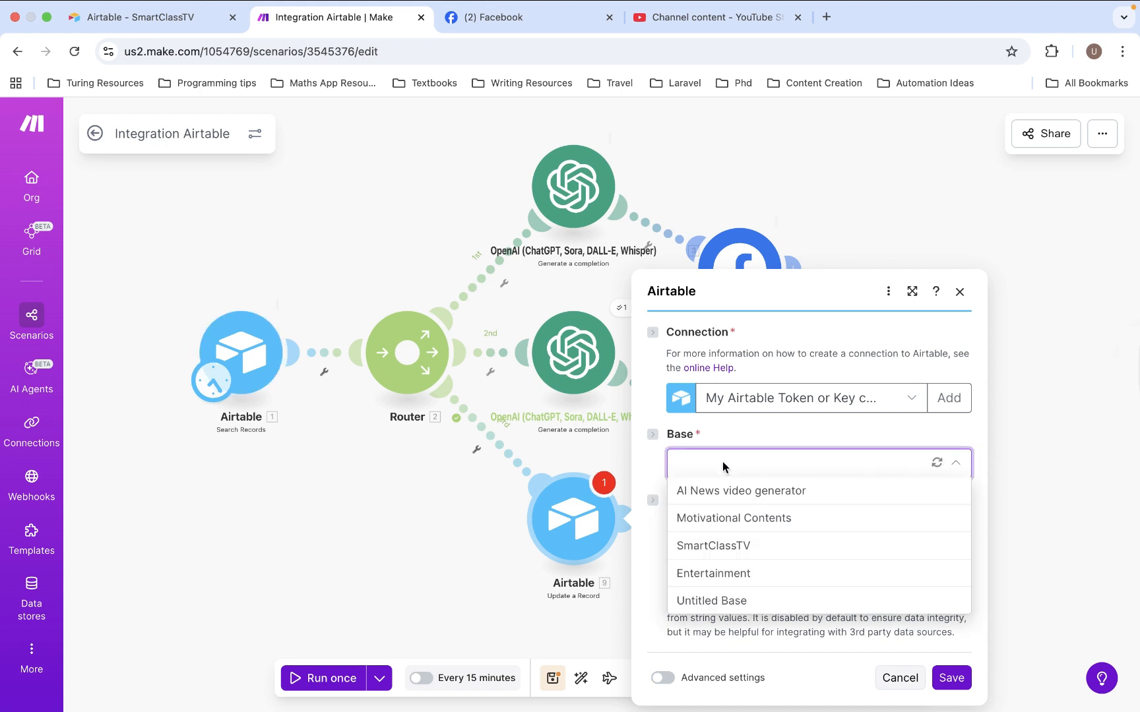
left_click(728, 546)
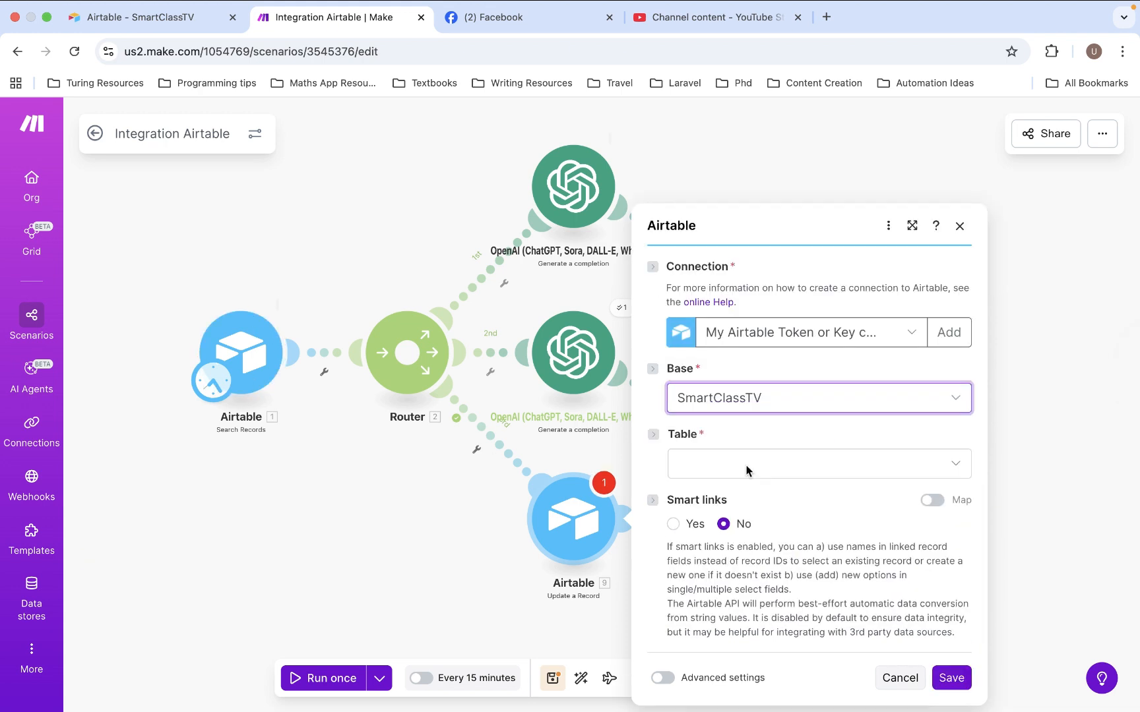
left_click(746, 465)
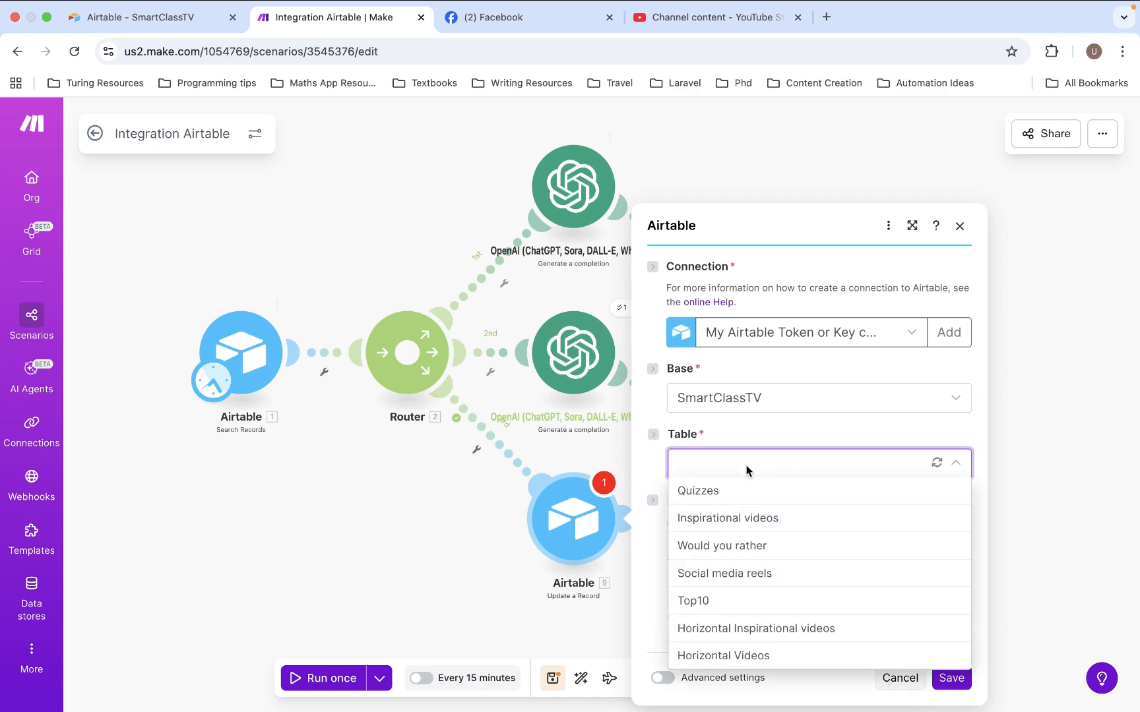
left_click(742, 653)
Map the record ID from the Airtable Search Records module to the update module's Record ID
left_click(758, 430)
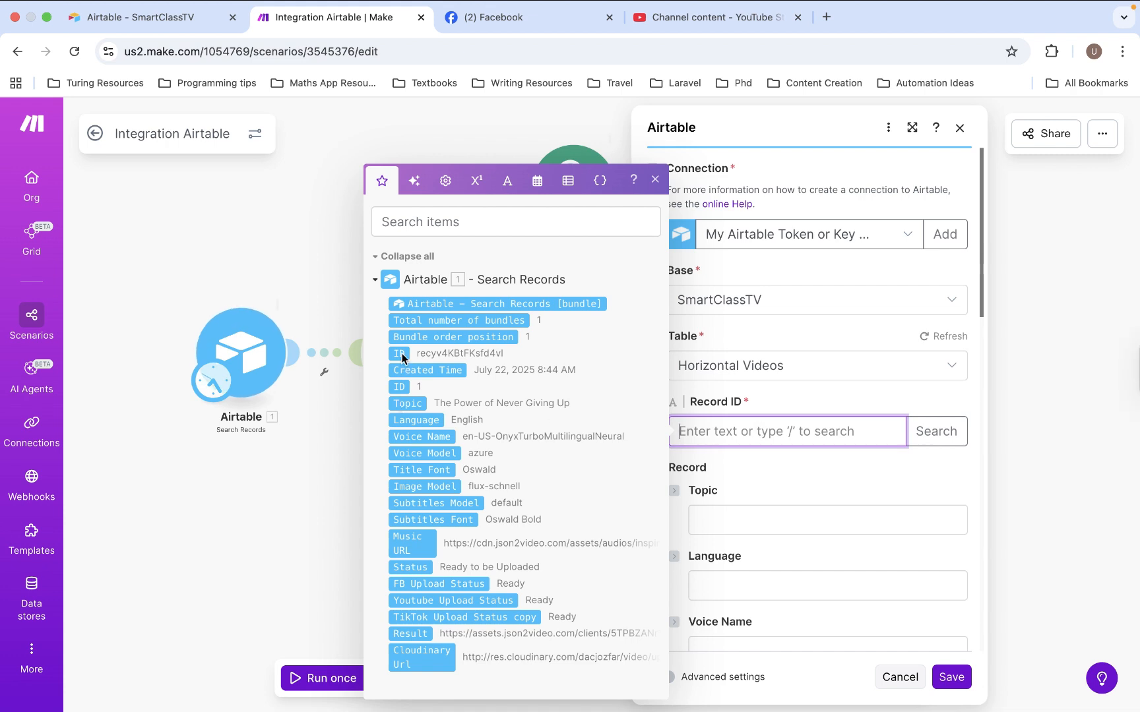
mouse_move(401, 356)
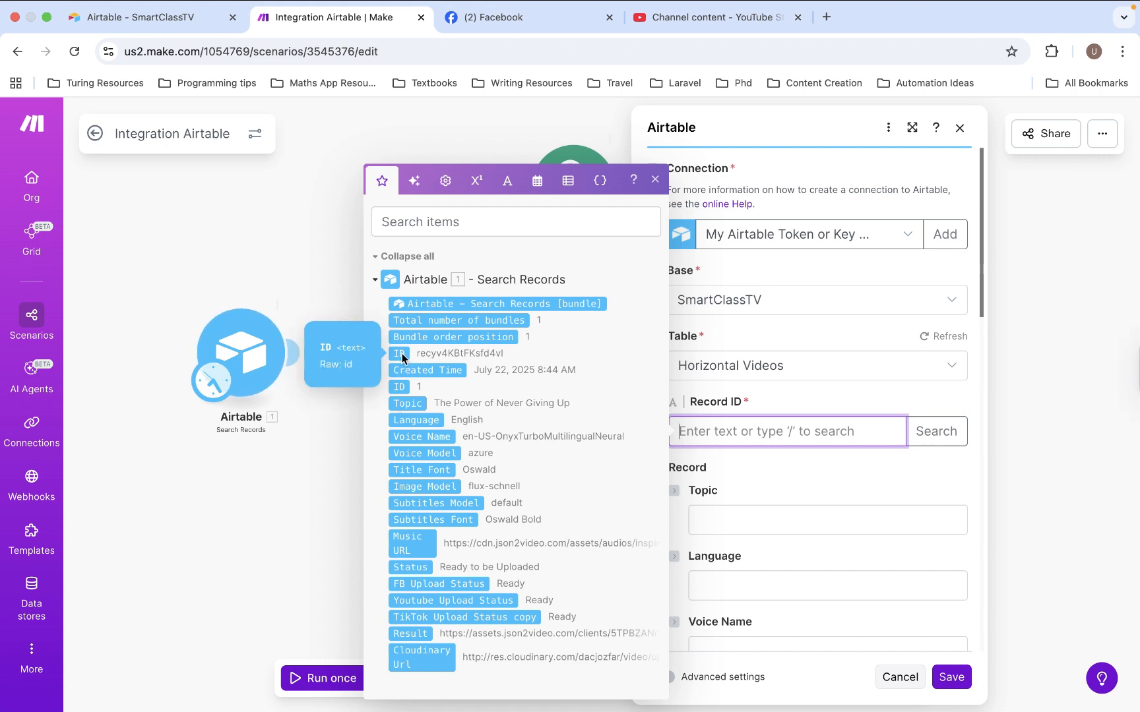
left_click(400, 354)
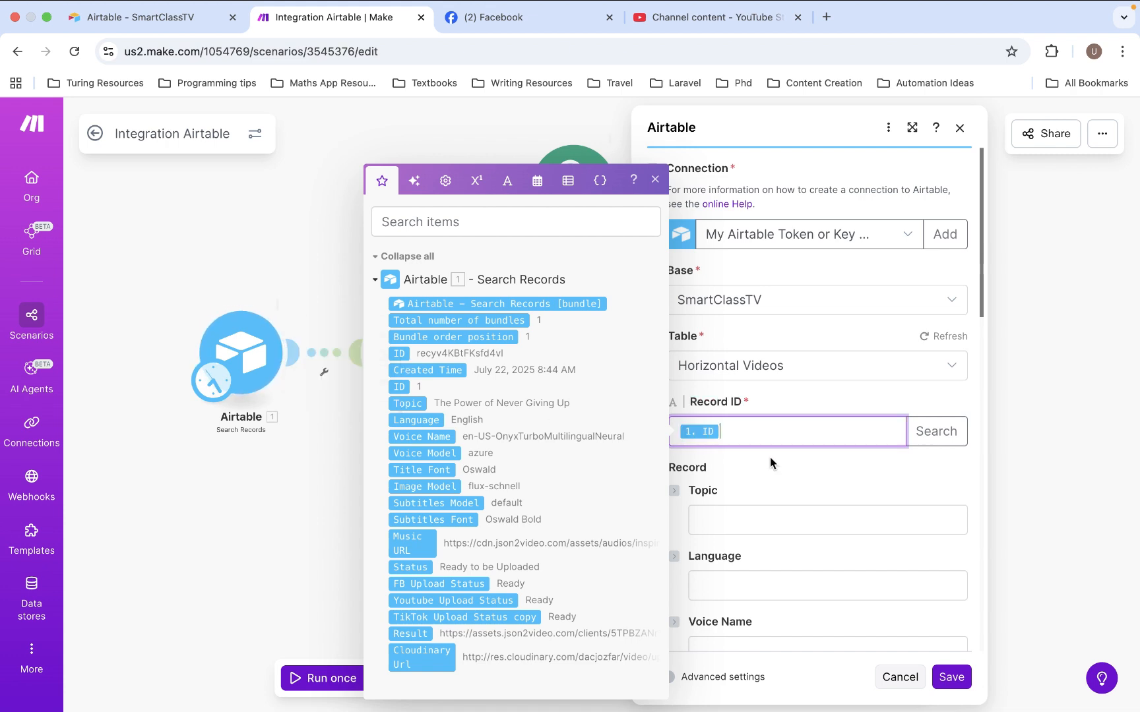
scroll(814, 488, "down", 12)
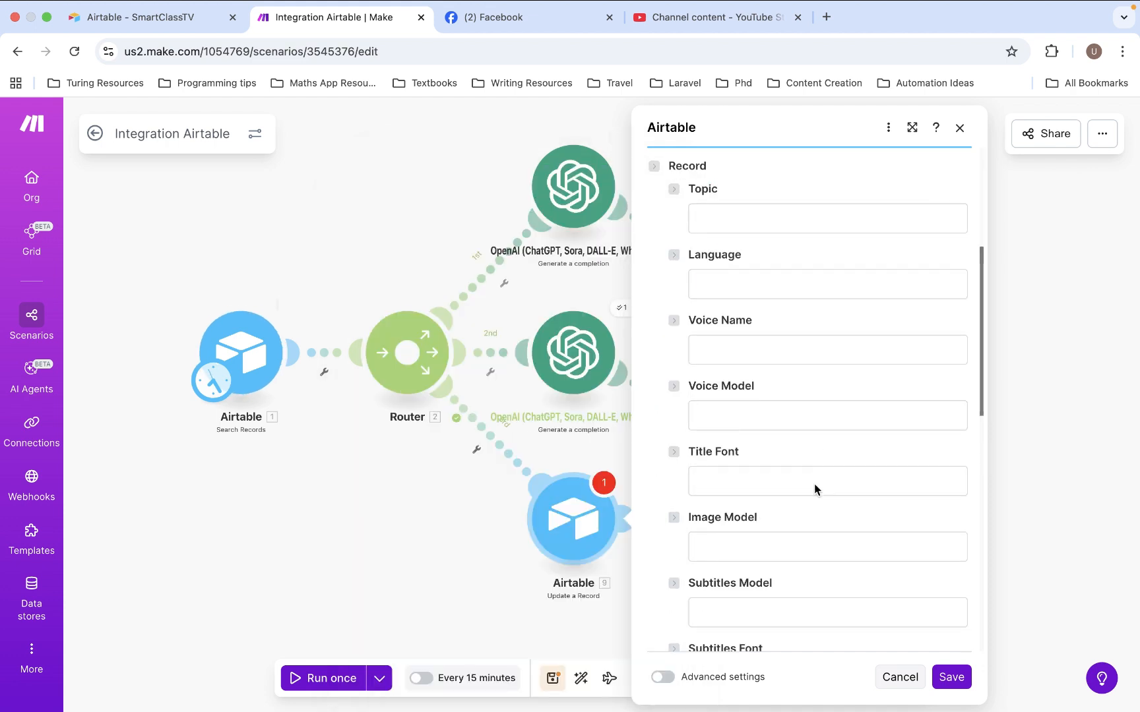
scroll(814, 483, "down", 1)
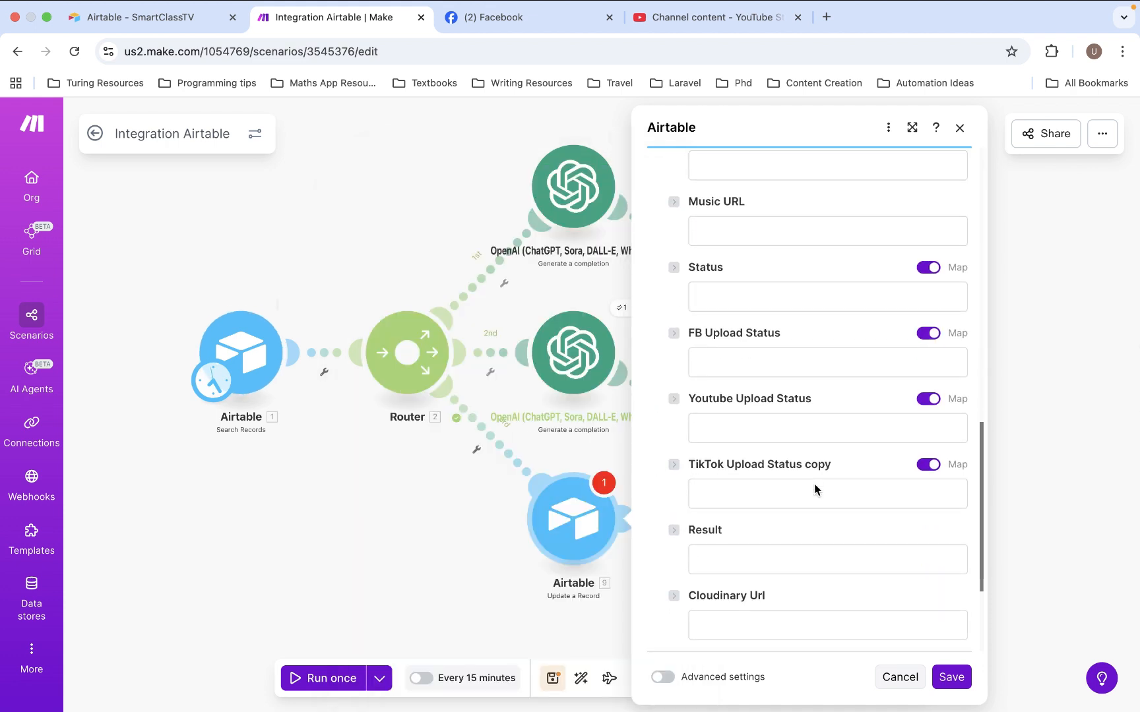
Set the Airtable update module's Status to "Uploaded to FB and YT", and save the module and the scenario
scroll(814, 483, "down", 1)
scroll(814, 483, "up", 1)
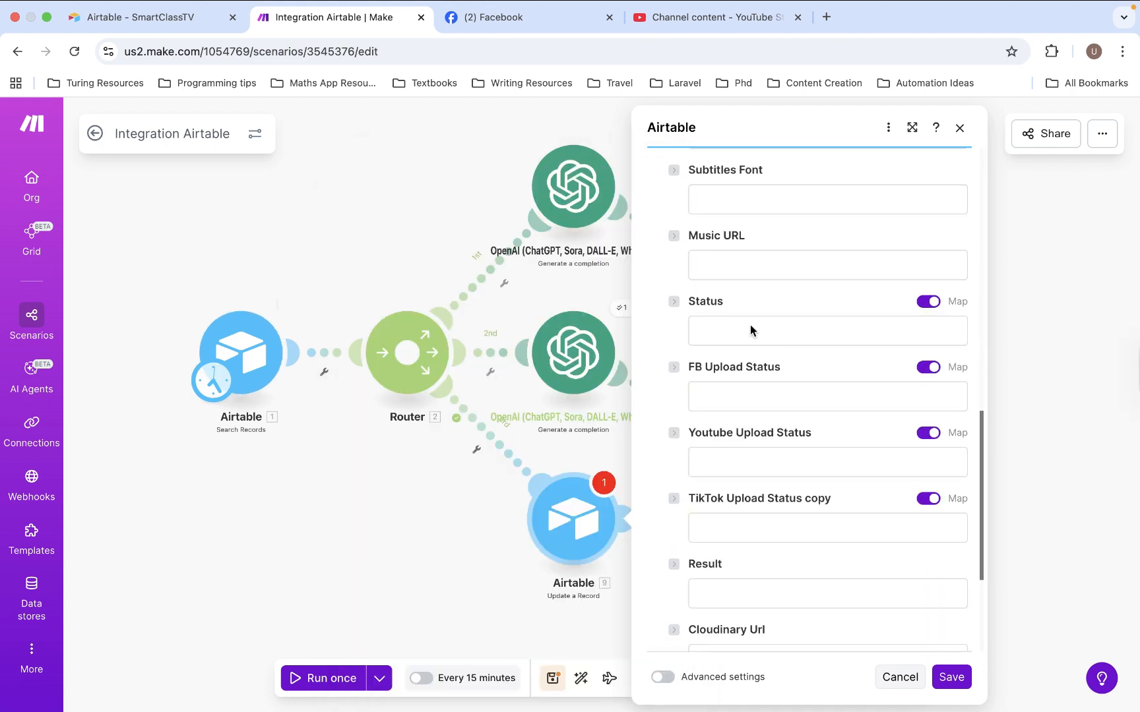
left_click(751, 327)
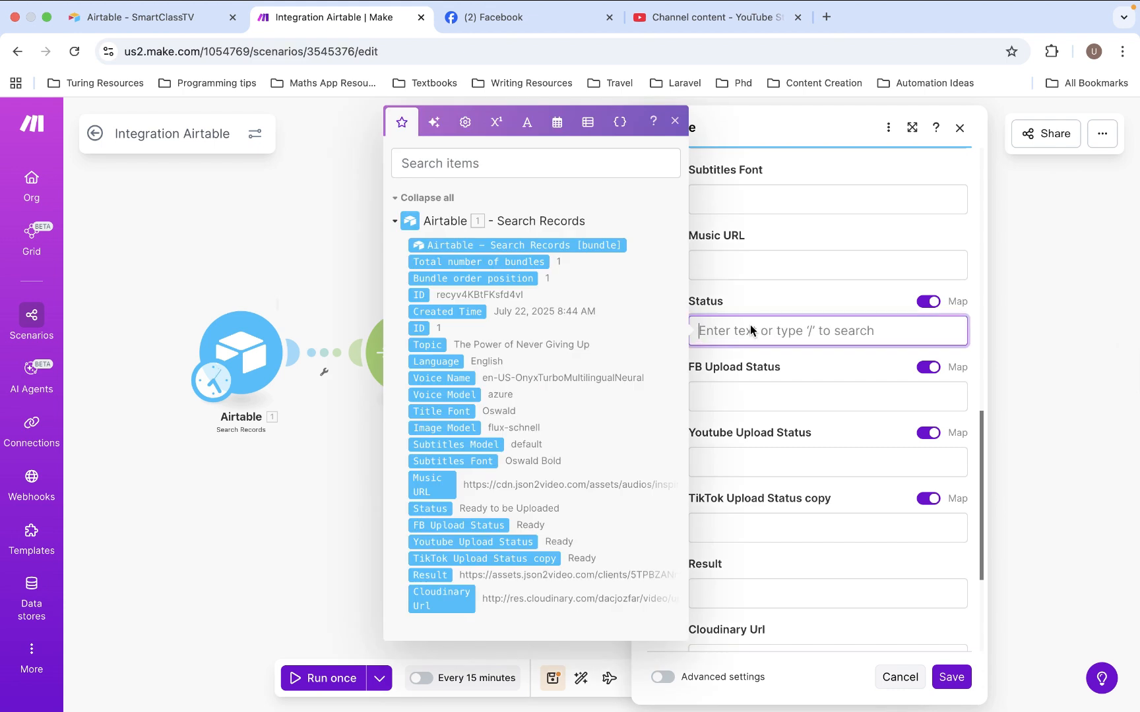
type("Uploa")
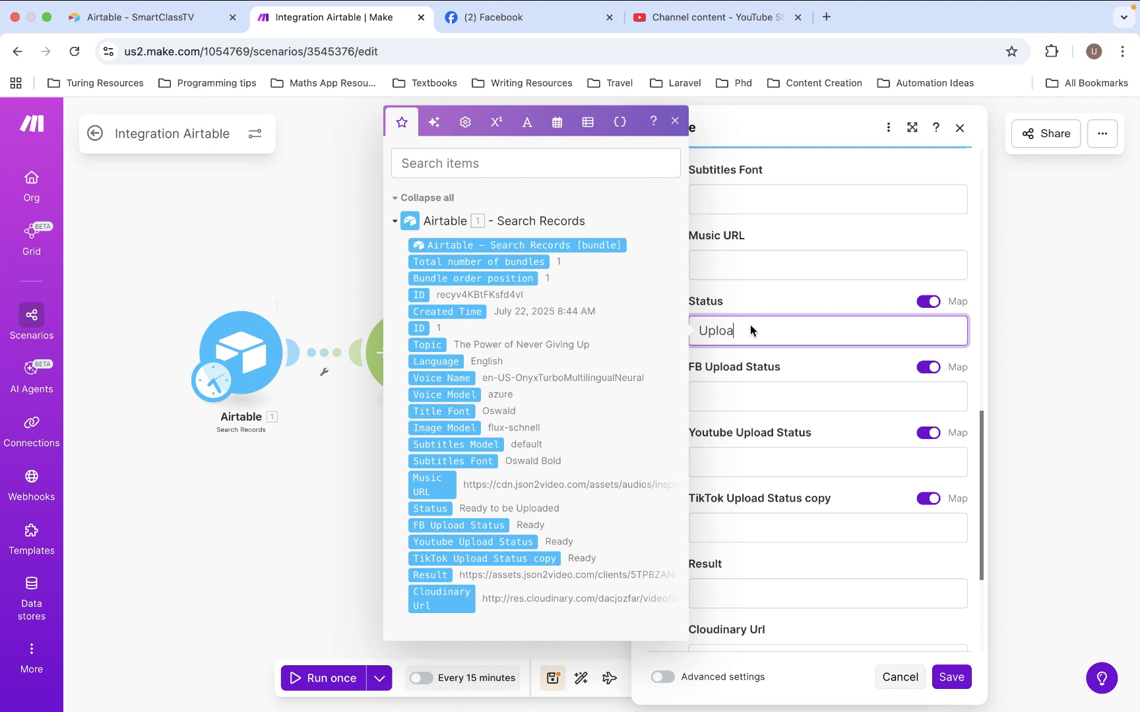
type("ded to FB and YT")
left_click(870, 363)
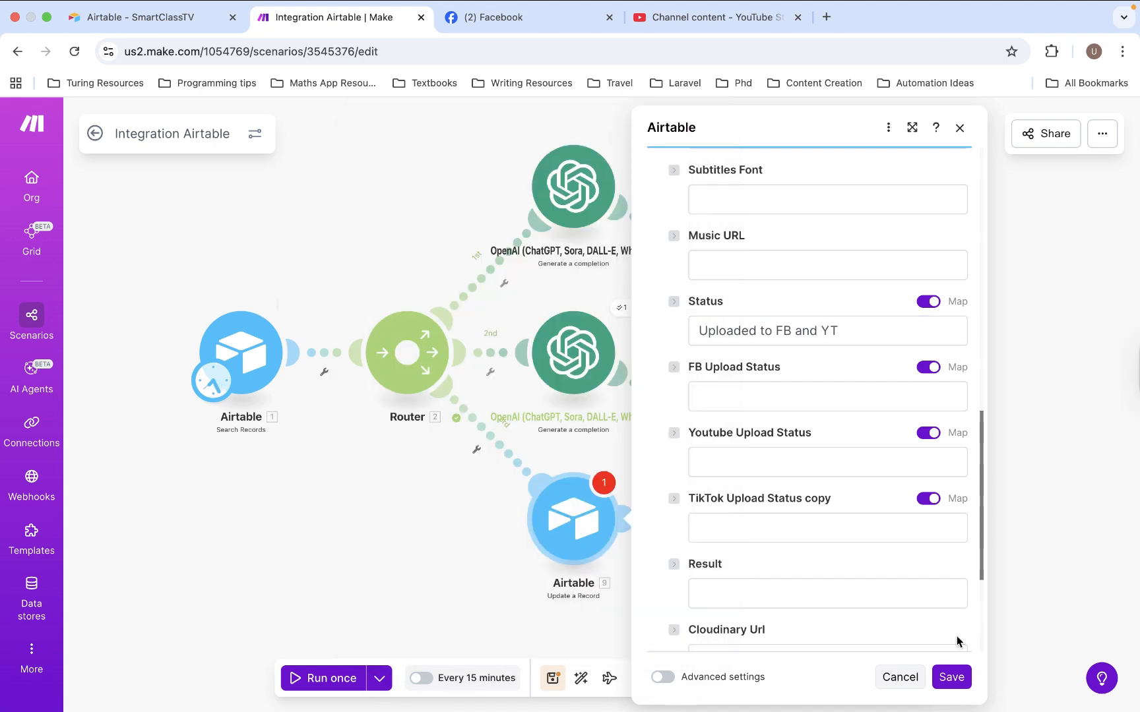
left_click(950, 677)
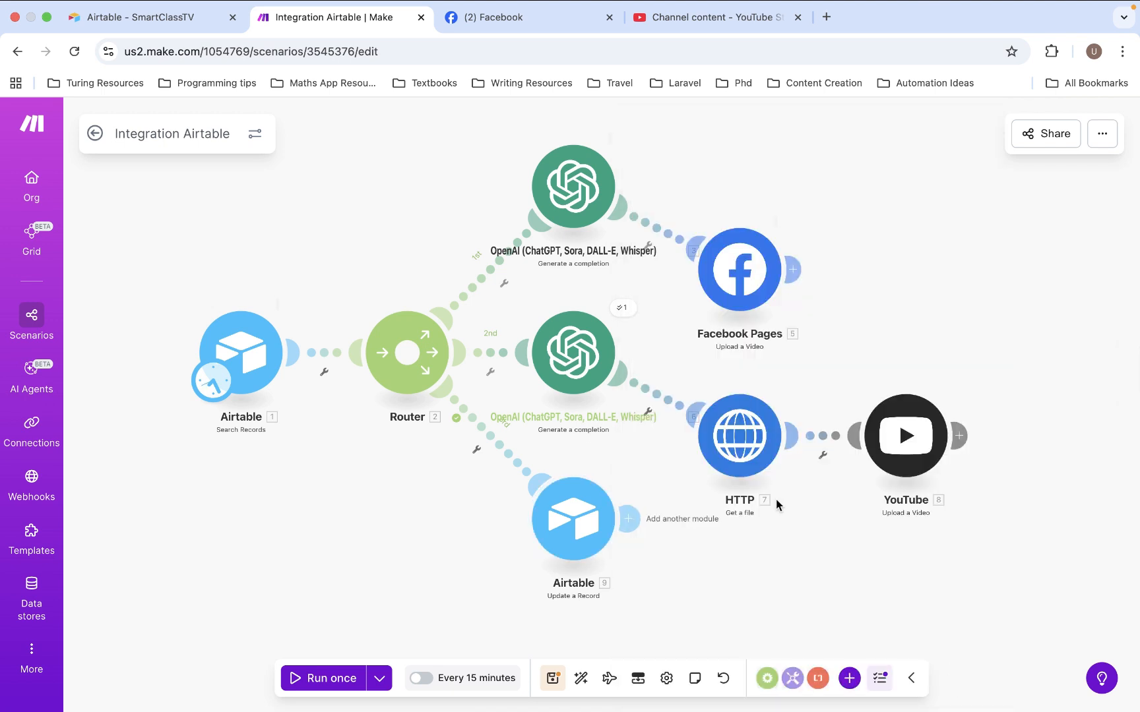
left_click(559, 679)
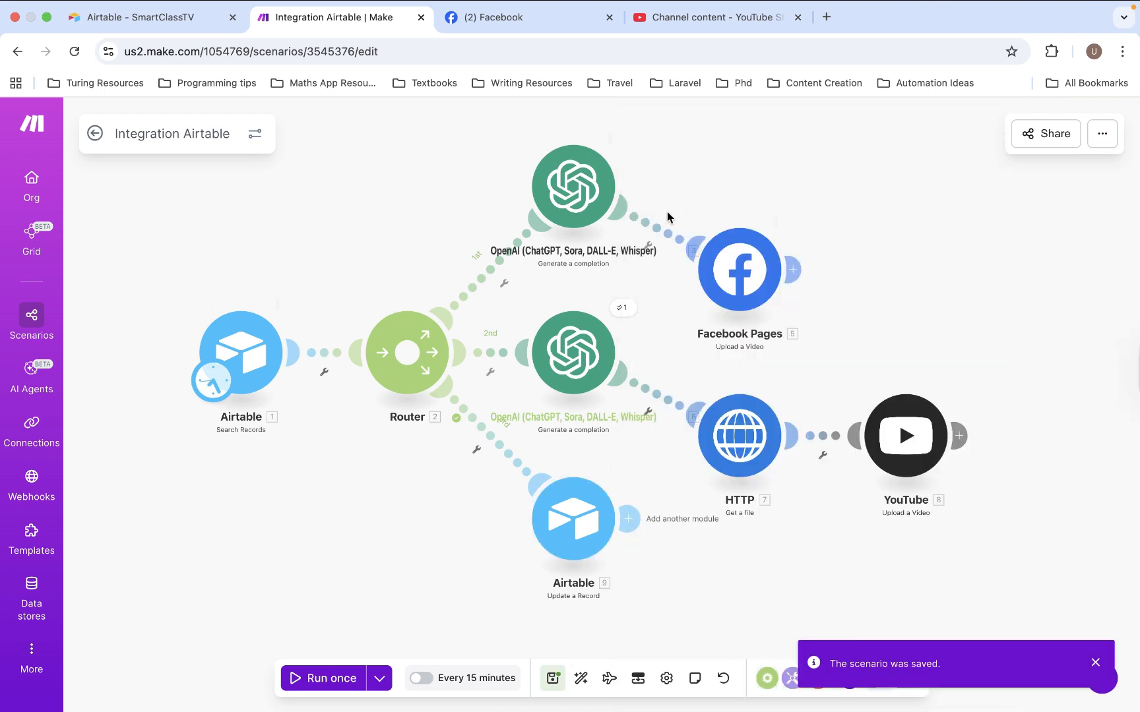
Line up the Facebook Pages, HTTP and YouTube modules horizontally with their OpenAI modules and save the scenario
left_click_drag(747, 261, 751, 181)
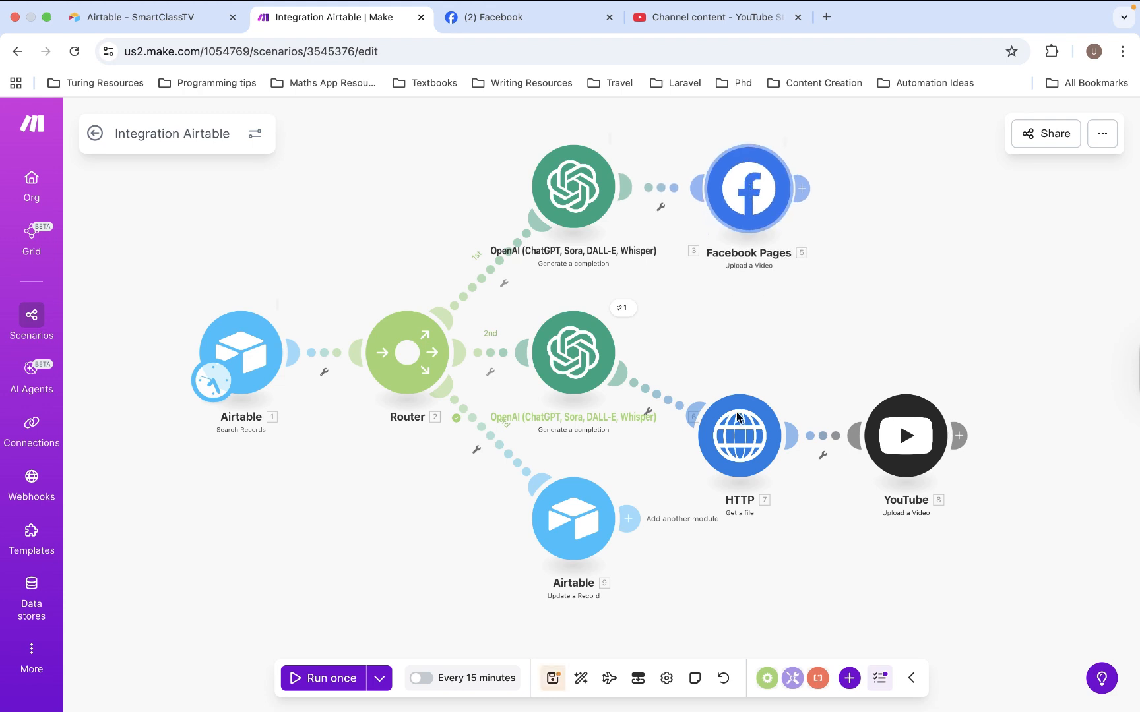
left_click_drag(739, 414, 739, 342)
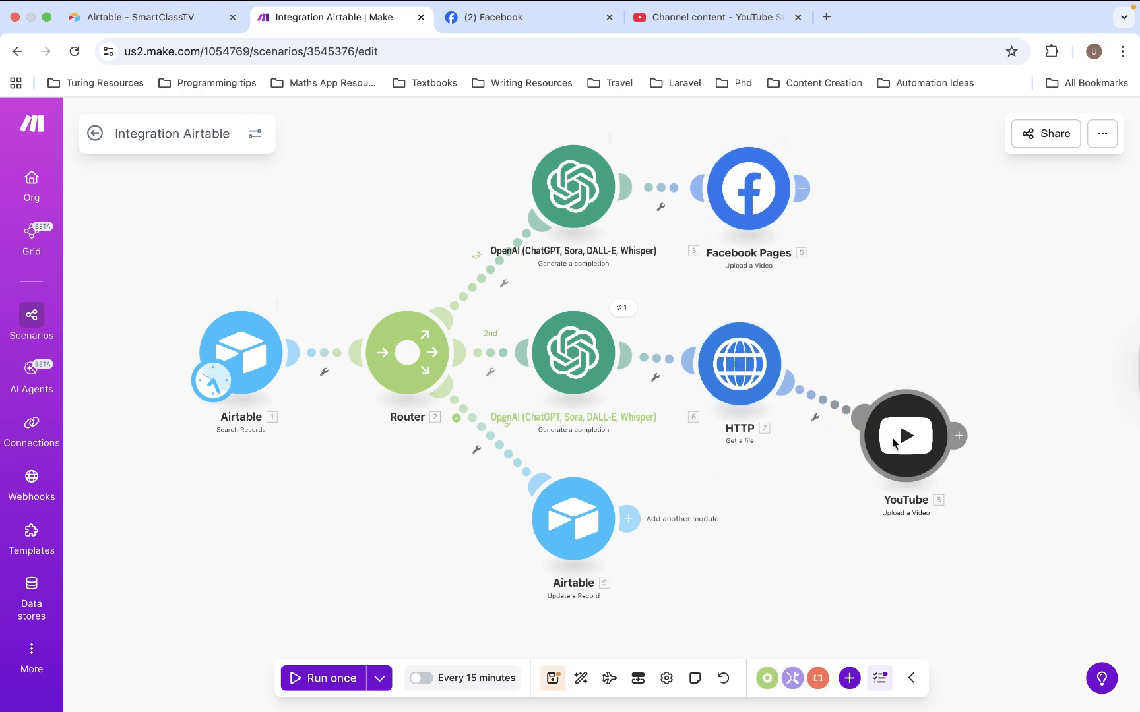
left_click_drag(897, 439, 885, 375)
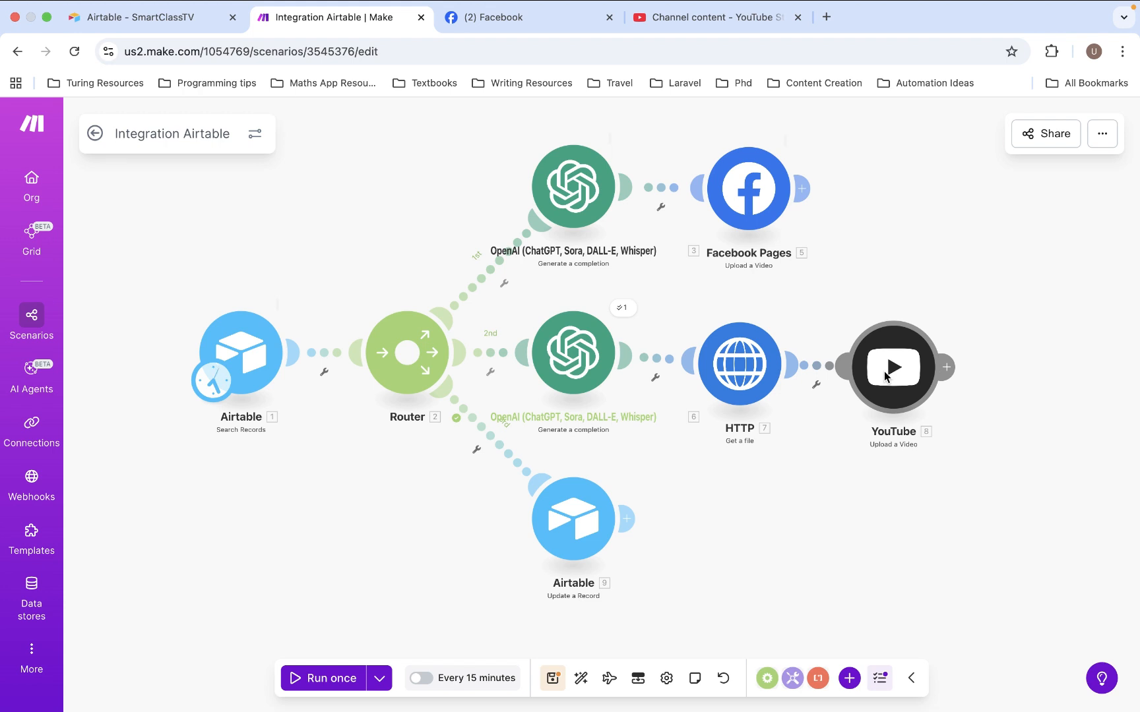
left_click(553, 678)
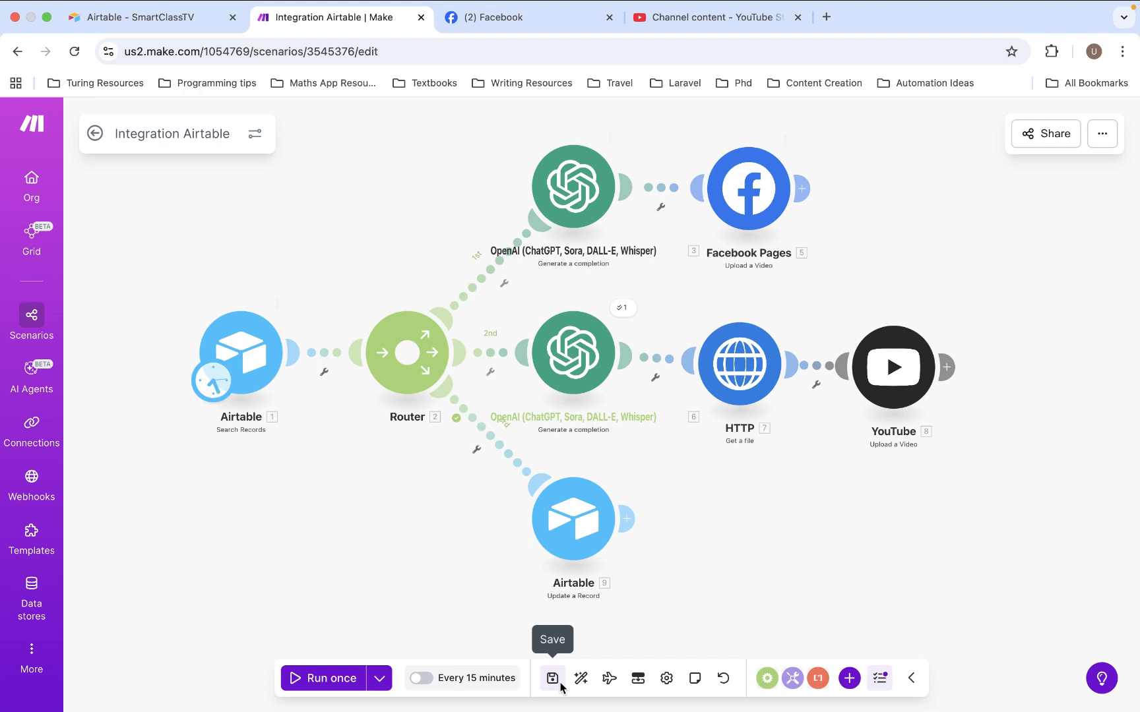
Run the scenario once and check the record's Status in Airtable's Horizontal Videos table
left_click(301, 681)
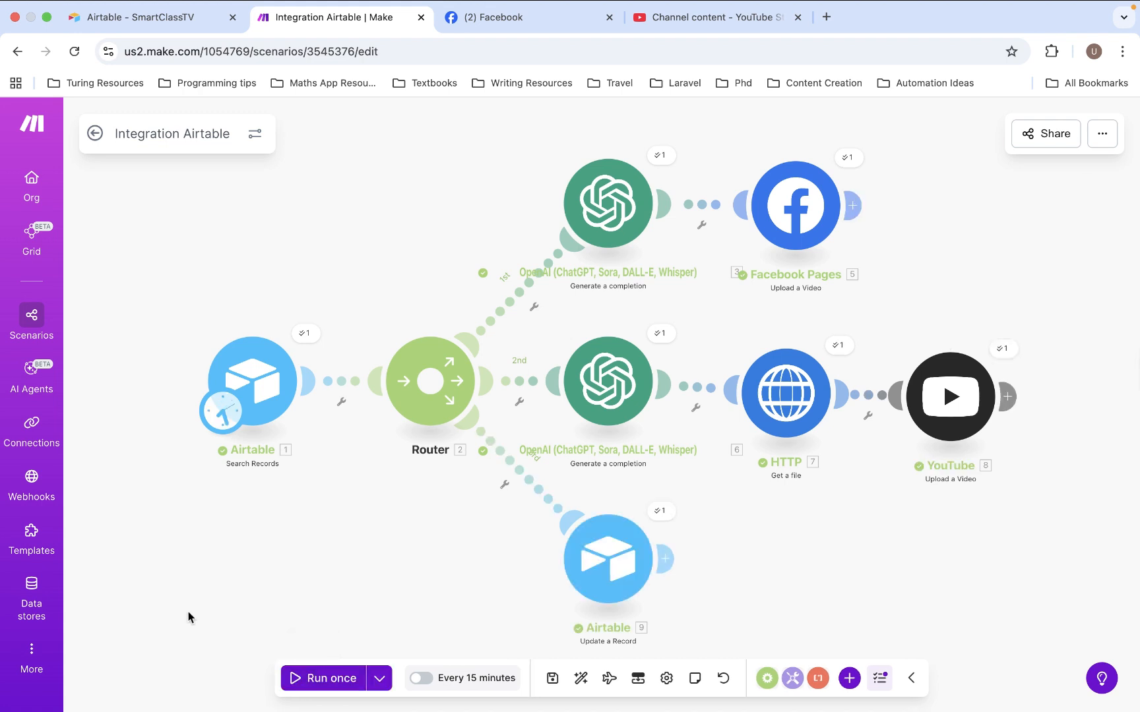
left_click(157, 23)
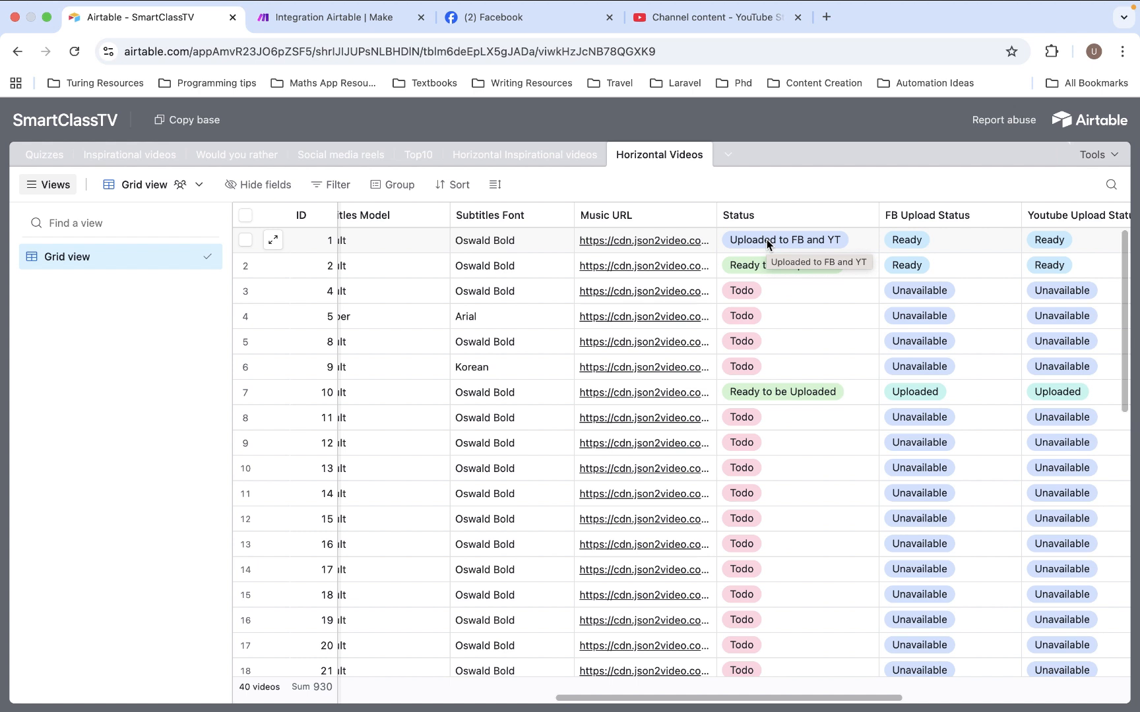
Switch to Facebook, reload the Smart Class TV page and examine its newest video post
left_click(523, 18)
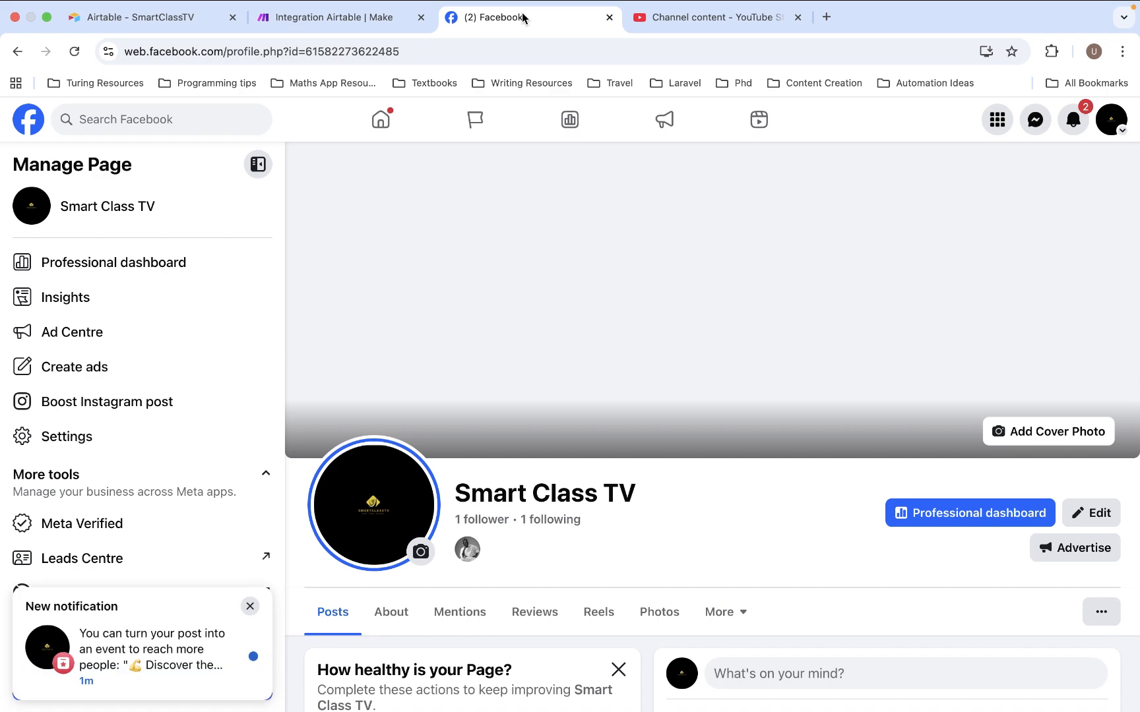
left_click(74, 52)
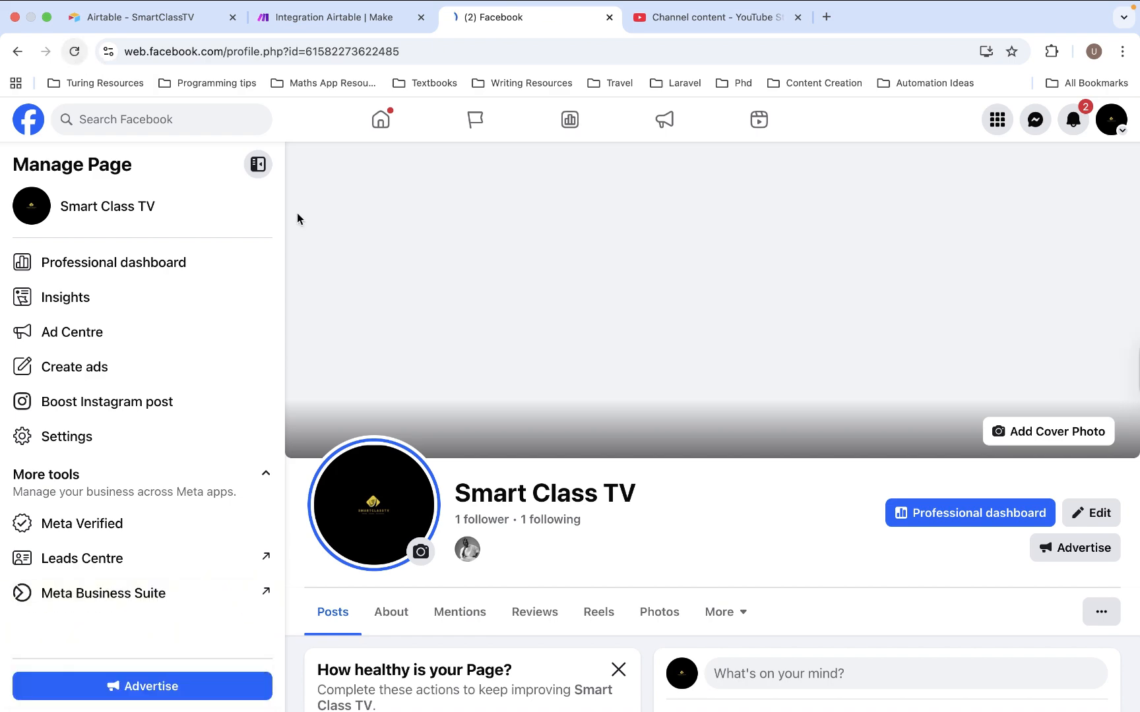
scroll(489, 333, "down", 4)
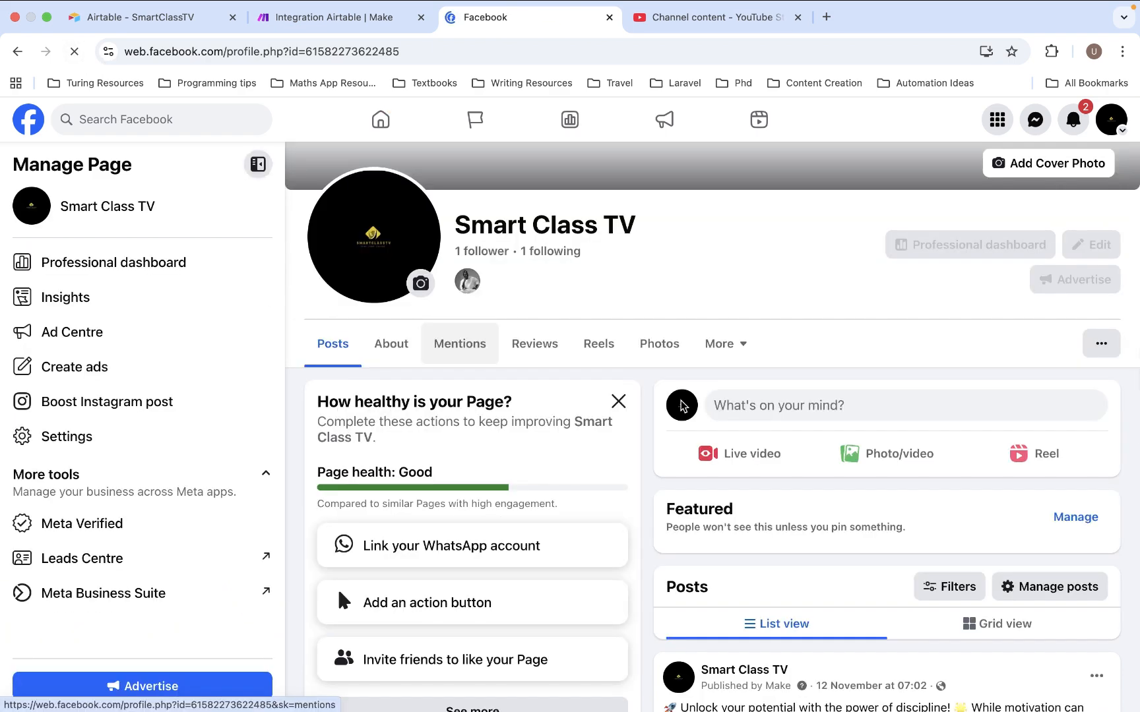
scroll(771, 468, "down", 2)
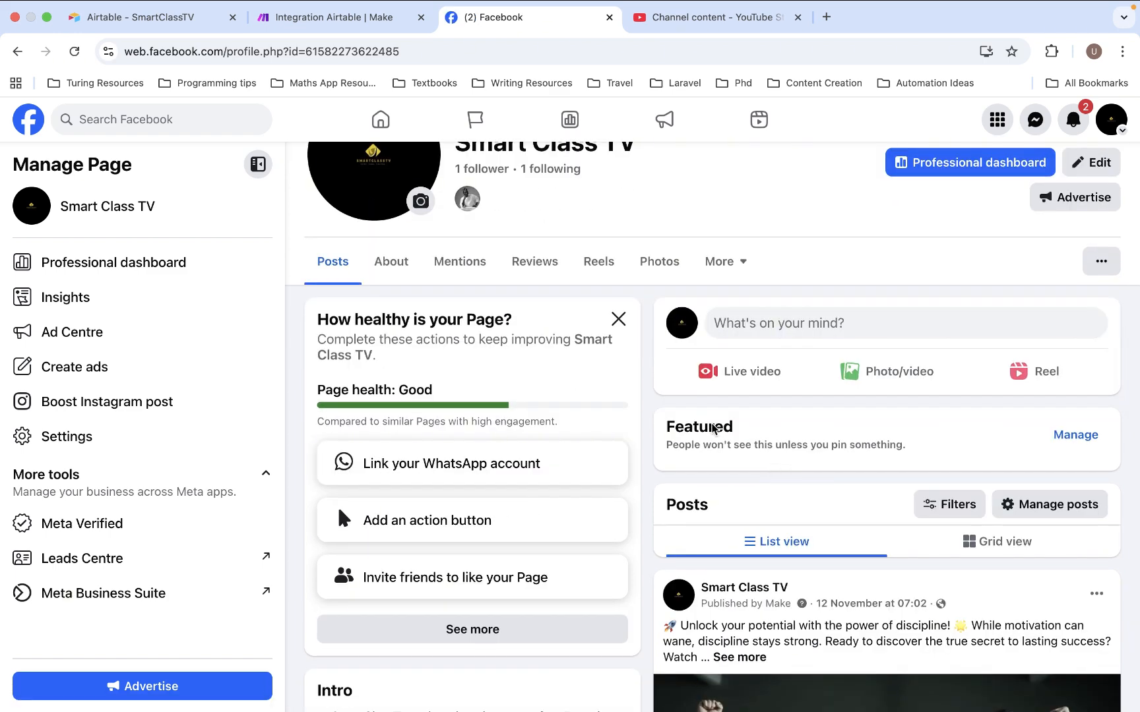
scroll(625, 369, "down", 1)
scroll(626, 369, "down", 2)
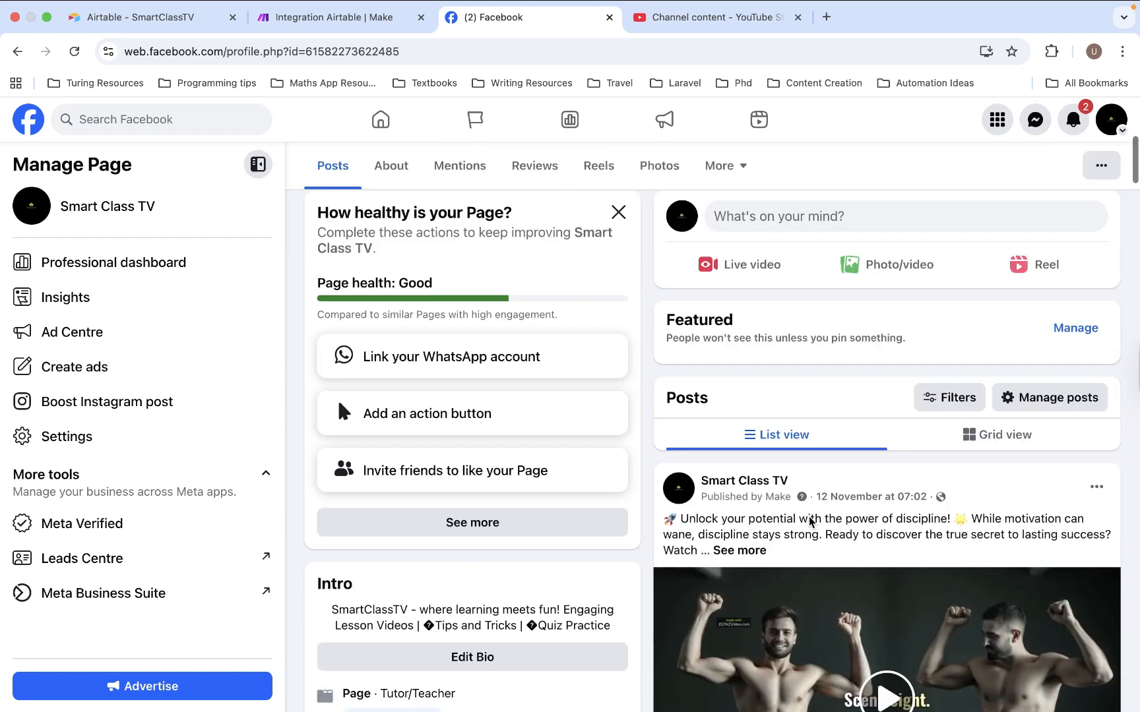
scroll(687, 382, "up", 7)
scroll(686, 380, "up", 1)
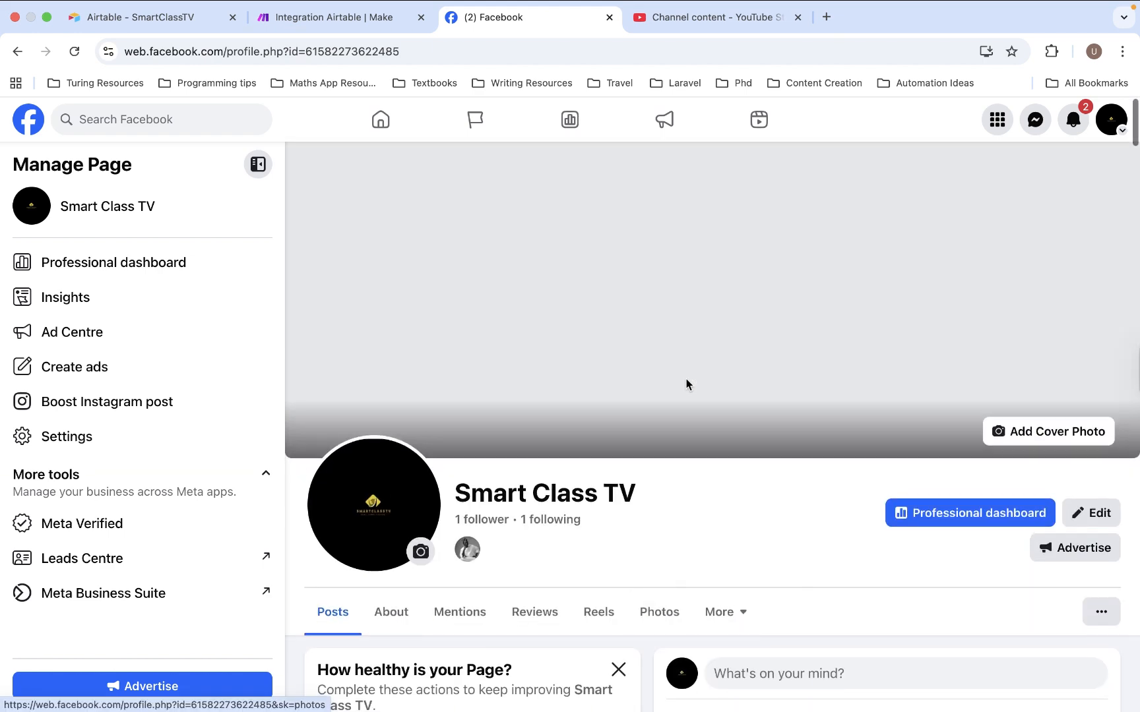
scroll(713, 574, "down", 6)
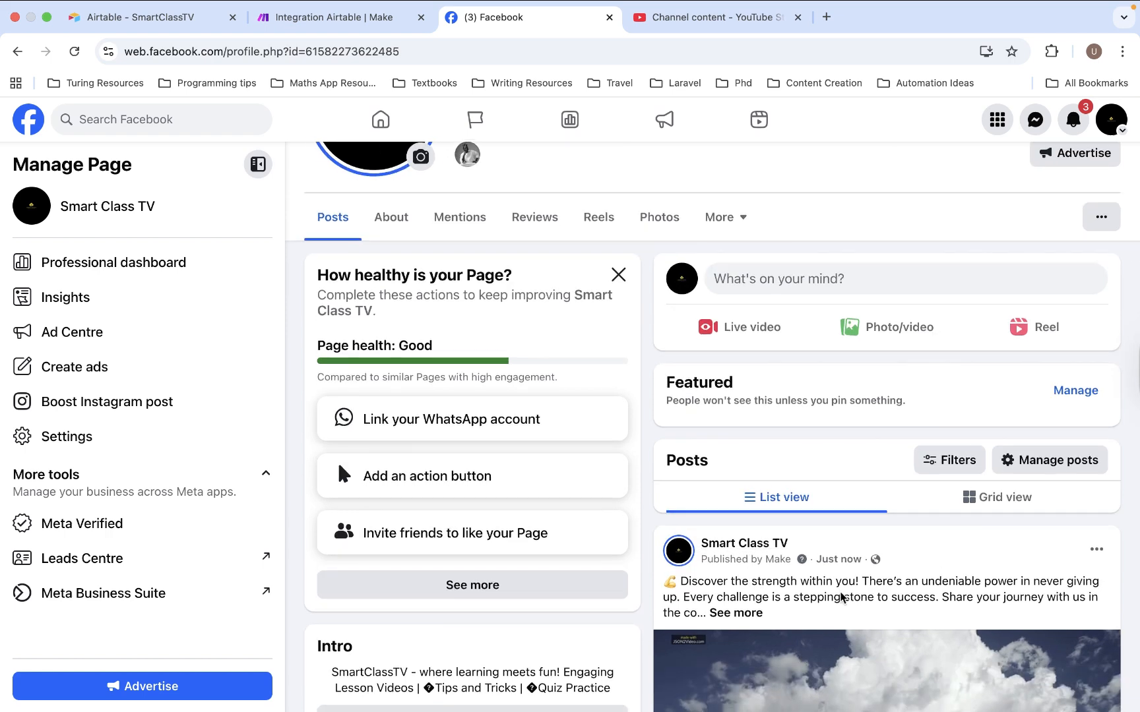
scroll(715, 577, "down", 3)
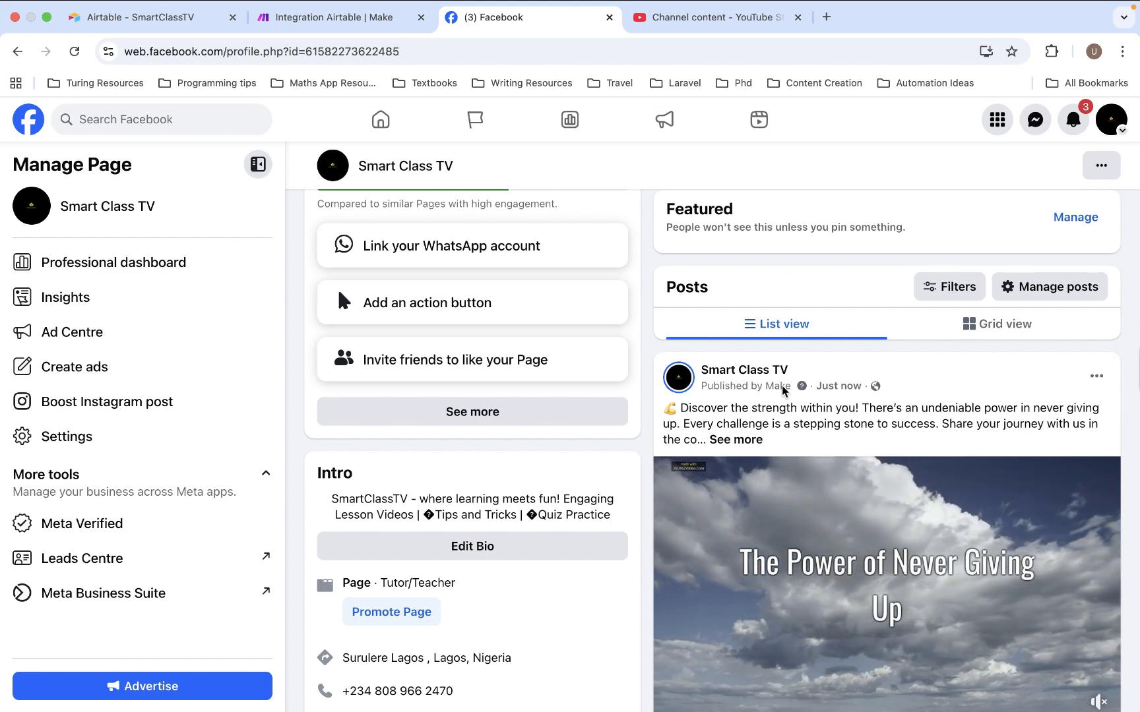
scroll(813, 485, "down", 2)
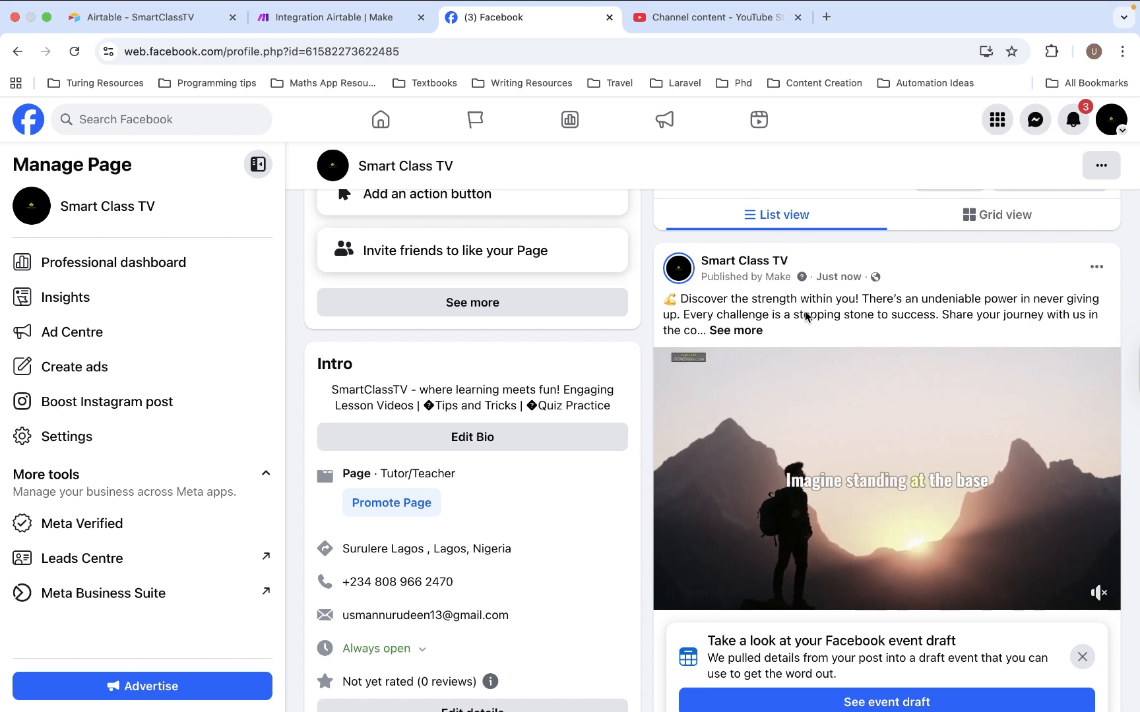
scroll(863, 358, "up", 1)
scroll(862, 317, "up", 3)
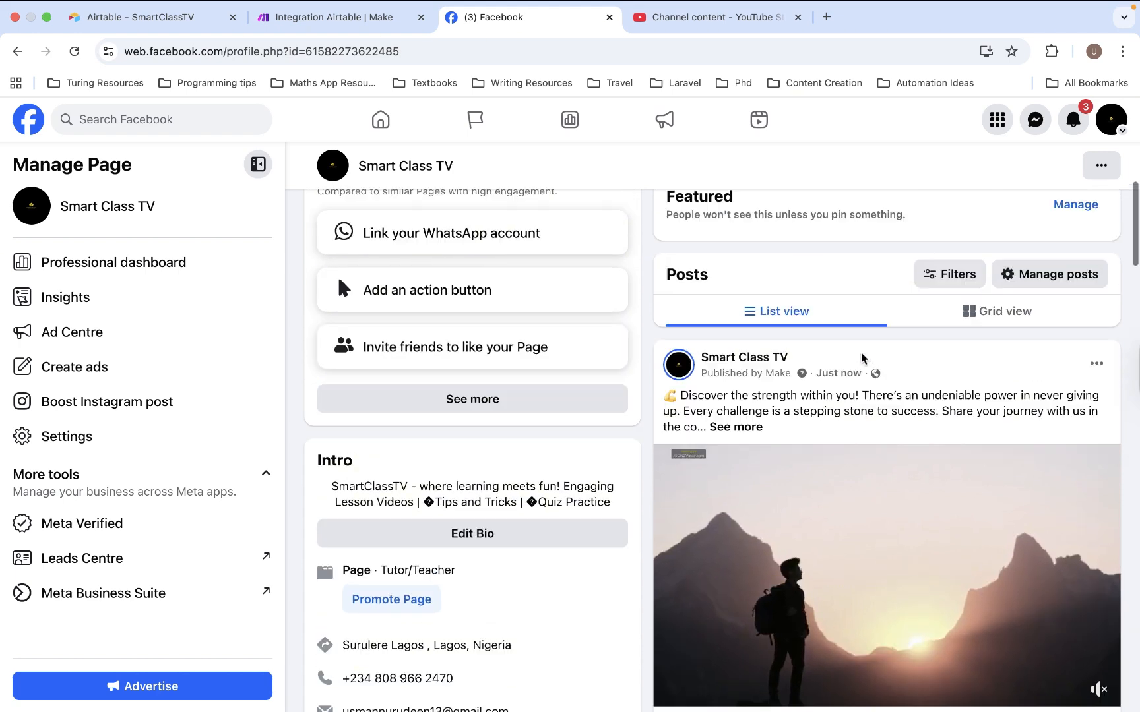
Refresh the channel videos in YouTube Studio, examine the newest upload's title, description and settings, and return to the Make scenario
left_click(686, 19)
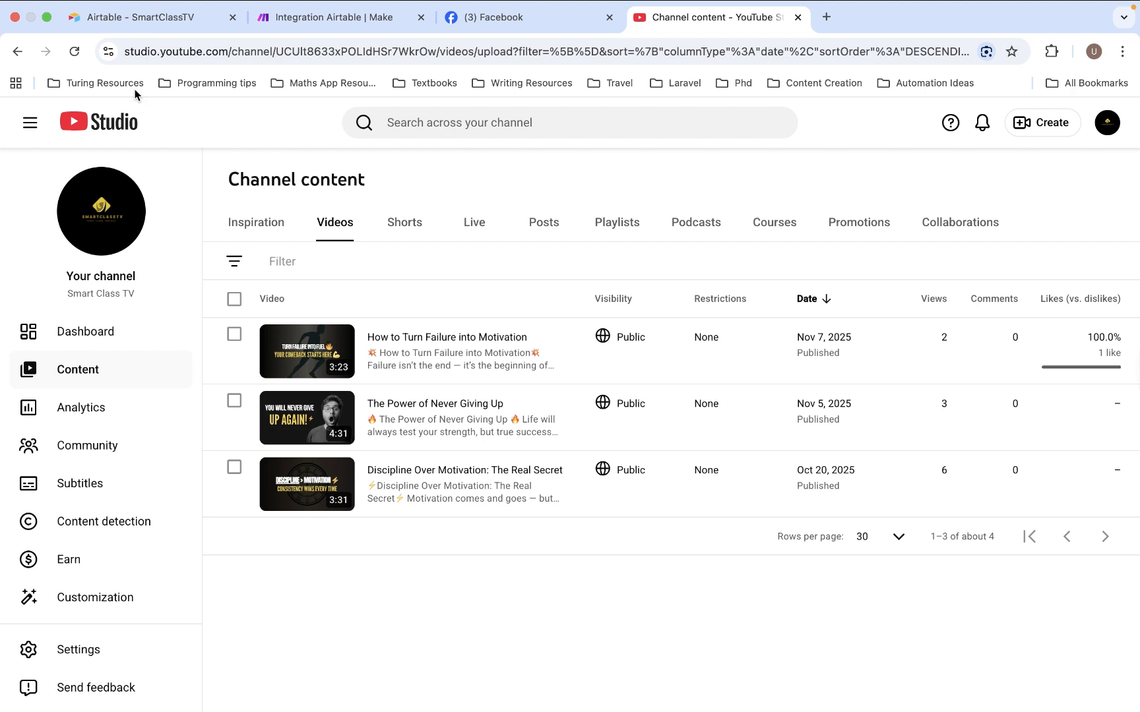
left_click(76, 57)
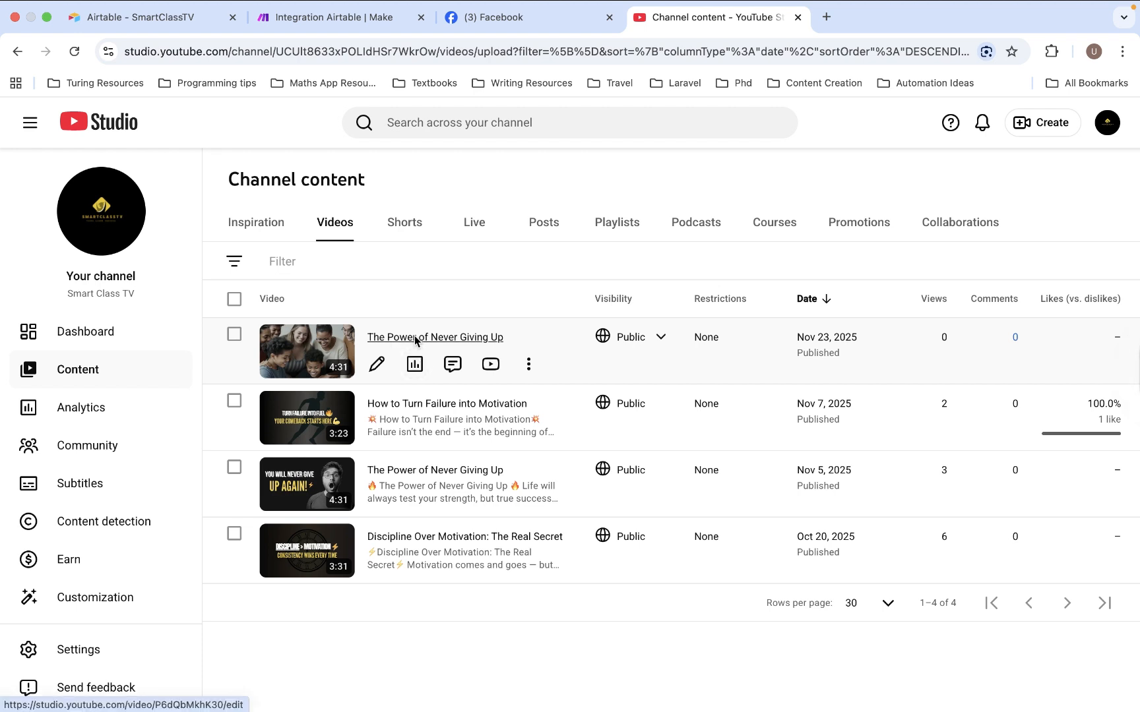
left_click(416, 339)
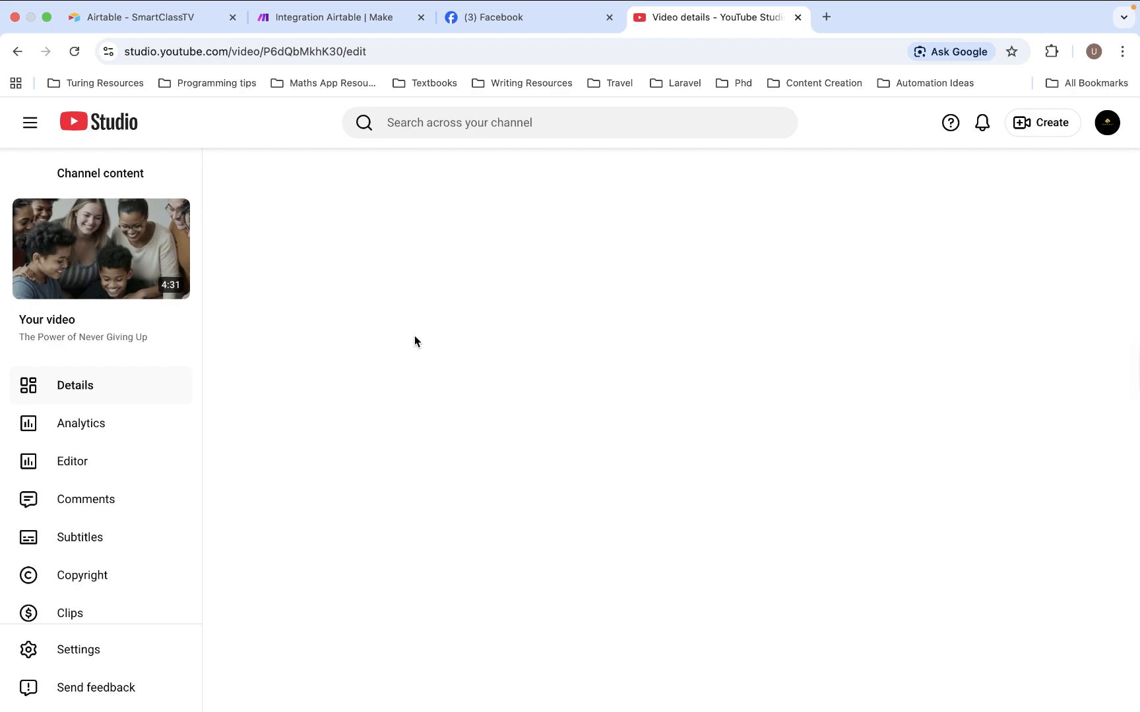
scroll(462, 348, "down", 1)
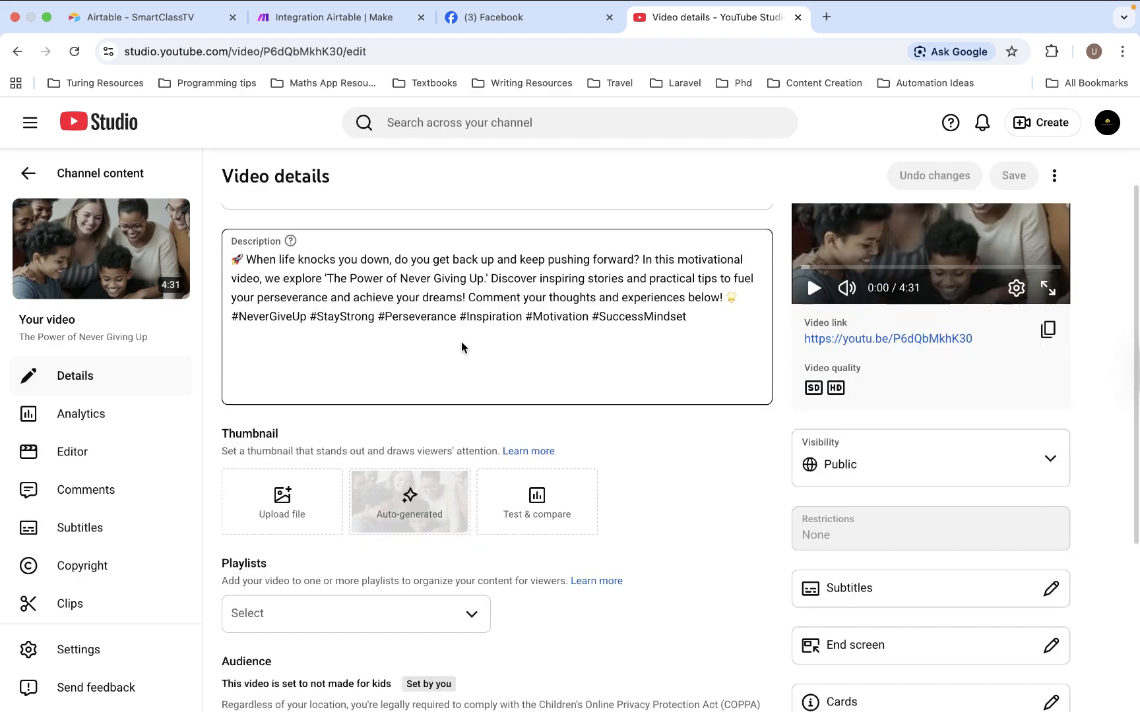
scroll(461, 341, "down", 5)
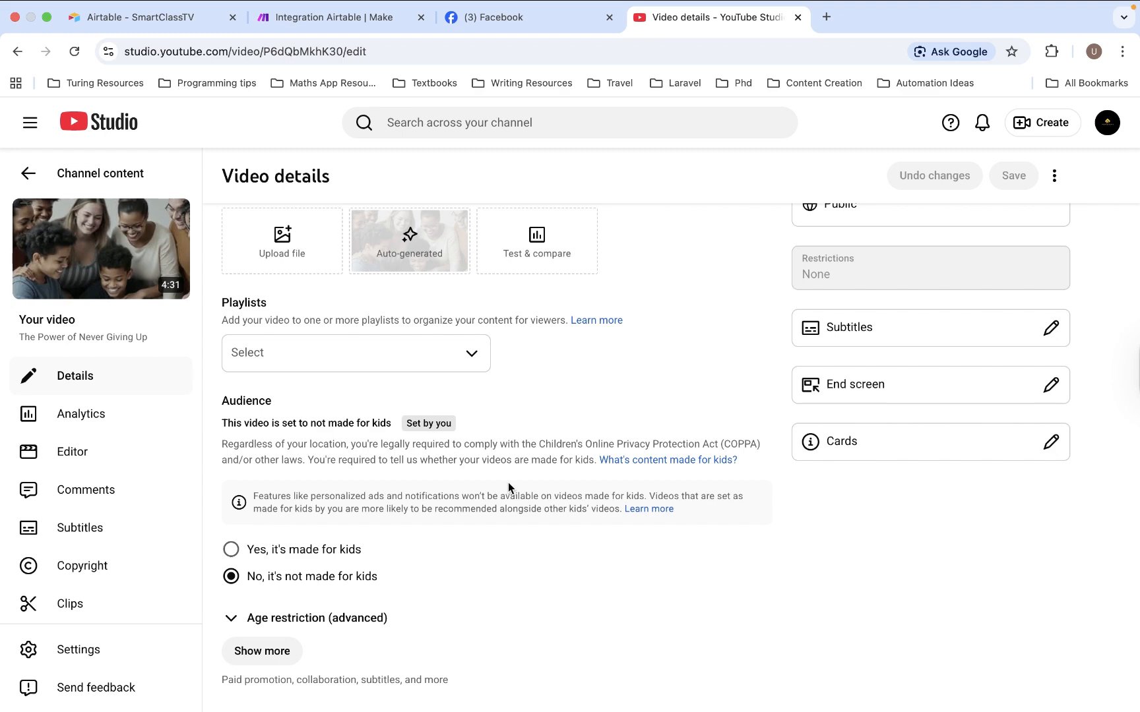
scroll(508, 483, "up", 2)
scroll(508, 483, "down", 2)
scroll(433, 429, "up", 5)
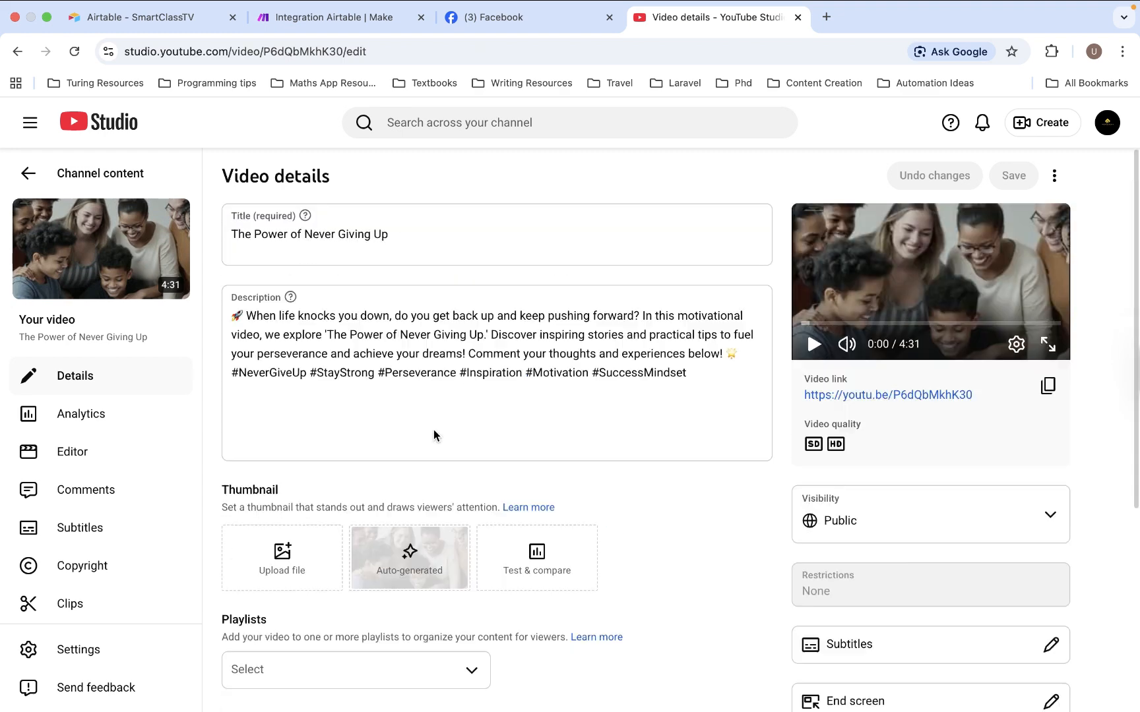
left_click(332, 14)
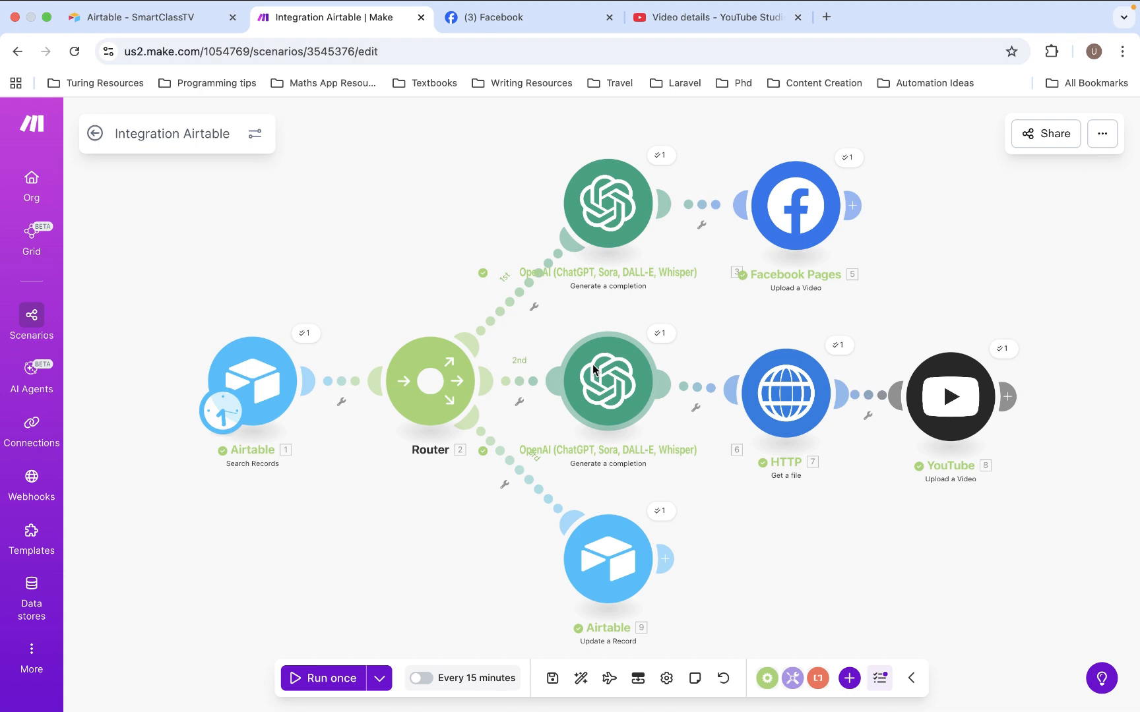